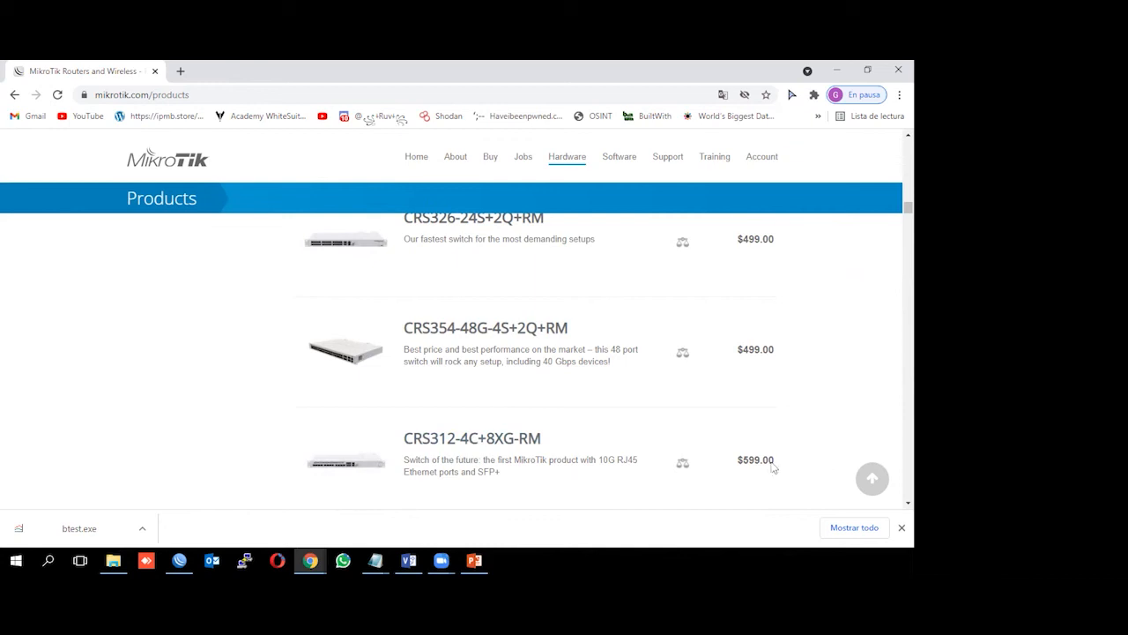
Step: Search the MikroTik product catalogue for "hap" and look through the matching hAP models
drag(908, 207, 908, 143)
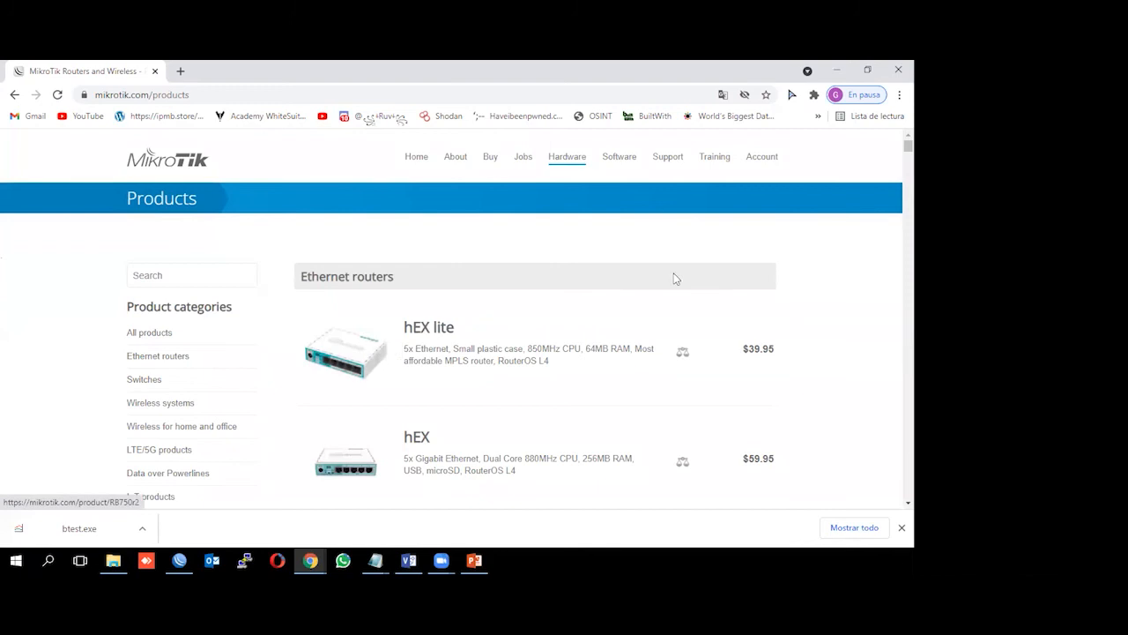
text(hap)
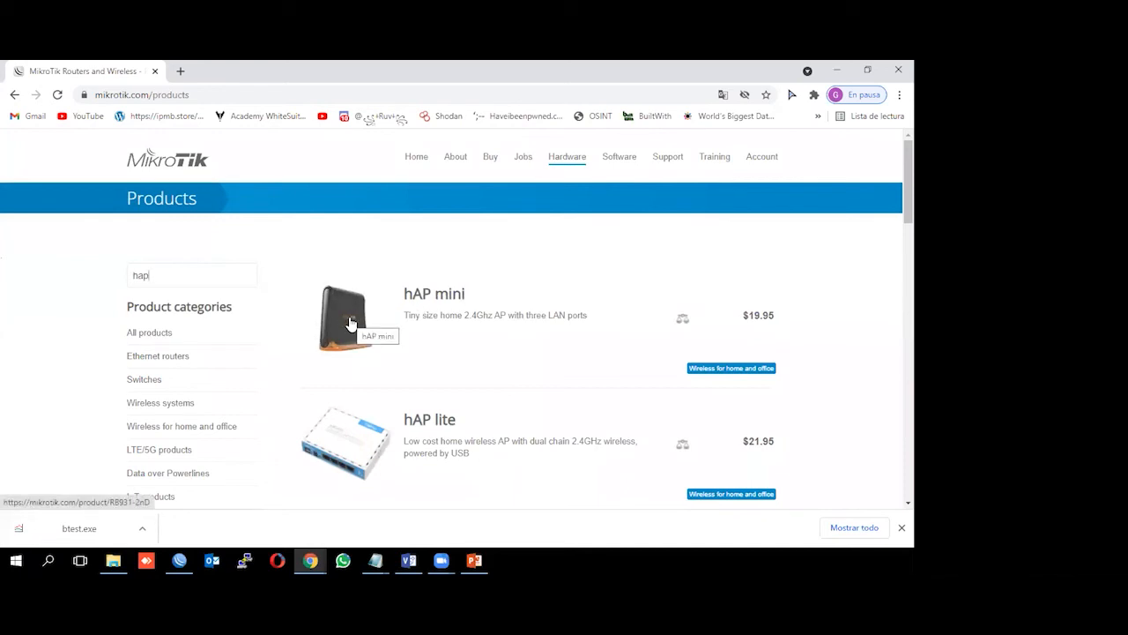
scroll(351, 325, down, 10)
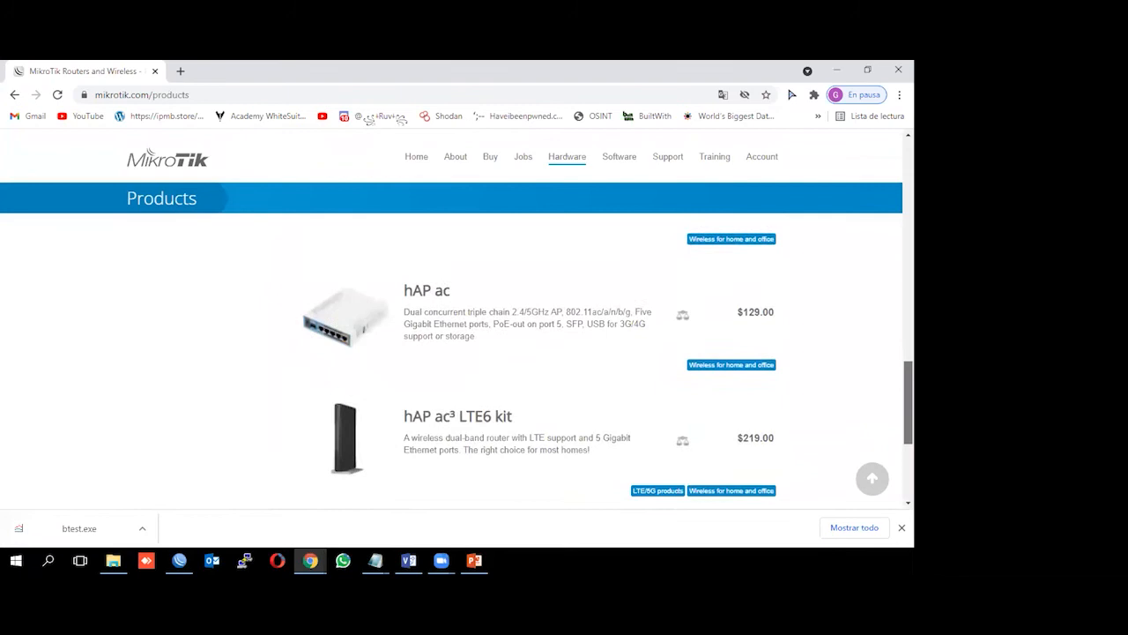
scroll(529, 352, up, 10)
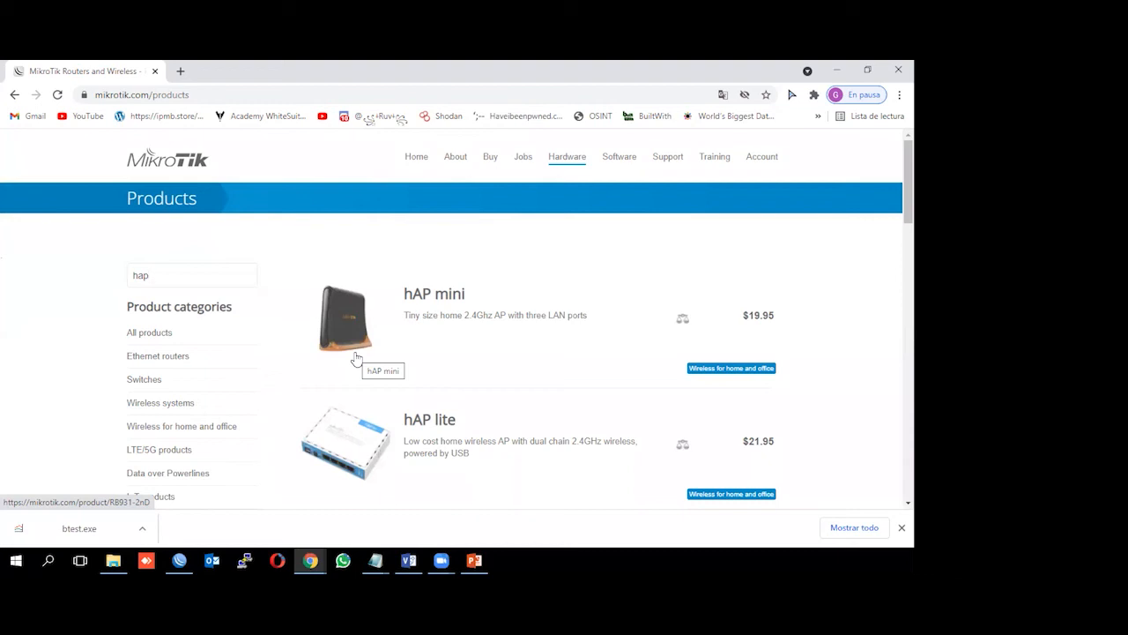
Step: Review the A,B,C, Mikrotik slide in PowerPoint, switch to WinBox and select the ether10 interface
click(473, 559)
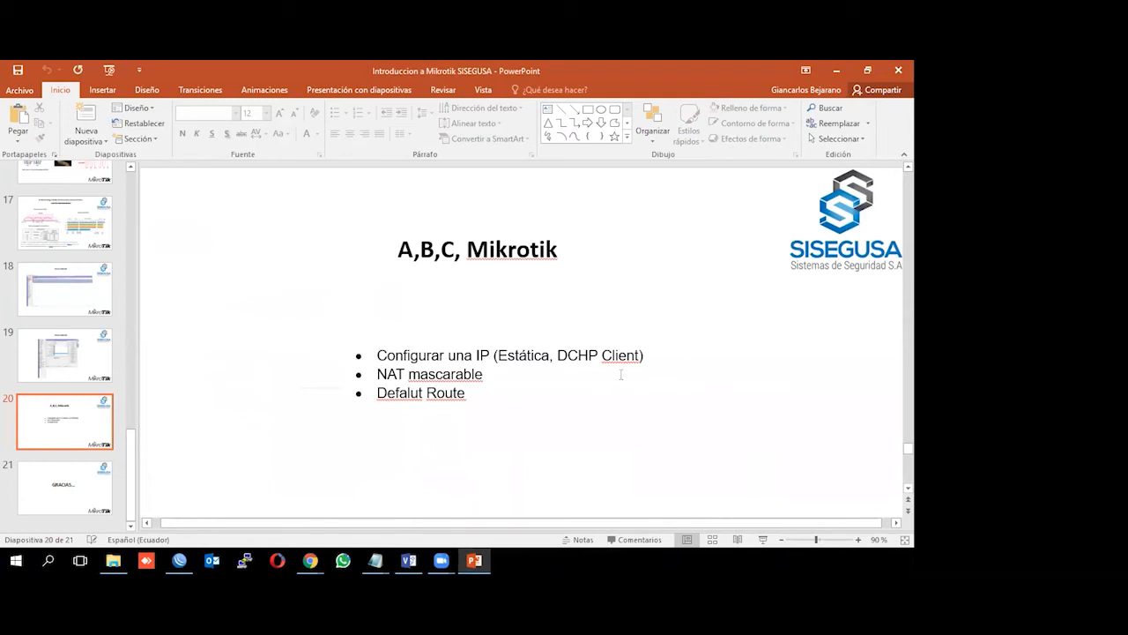
click(178, 559)
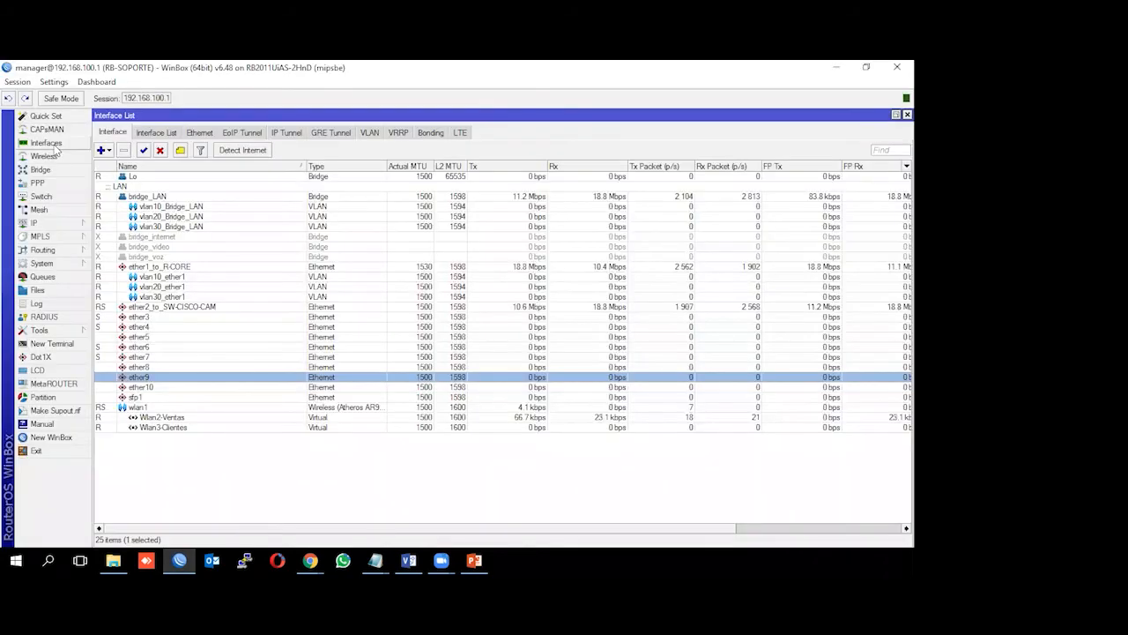
click(134, 387)
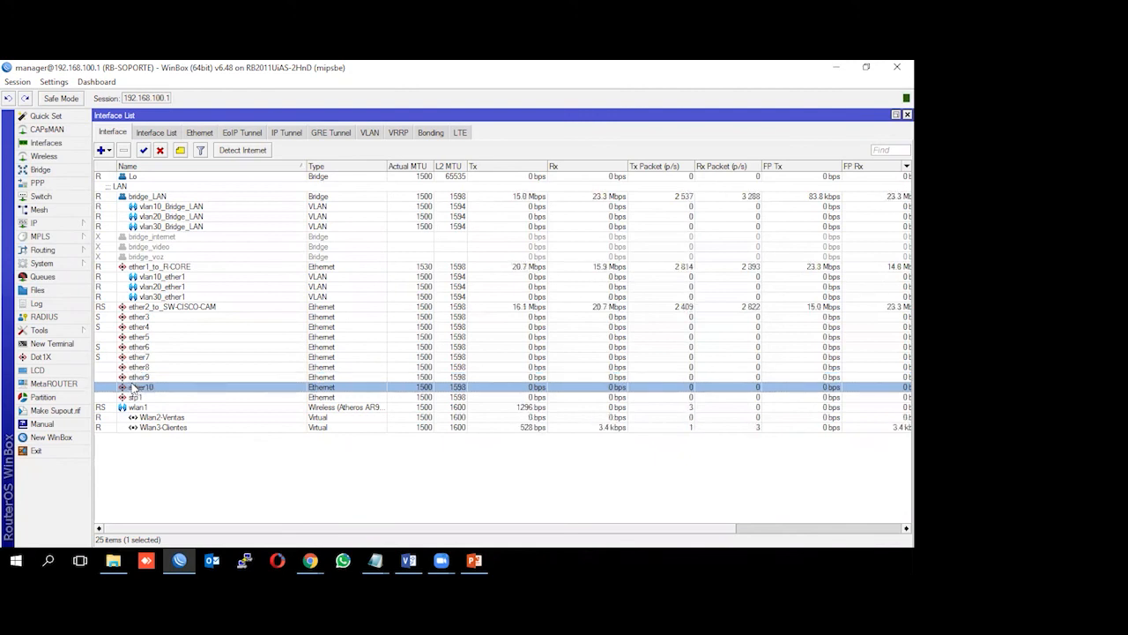
Step: Create a DHCP client on interface ether10, keeping peer DNS, peer NTP and the default route setting at yes
click(39, 227)
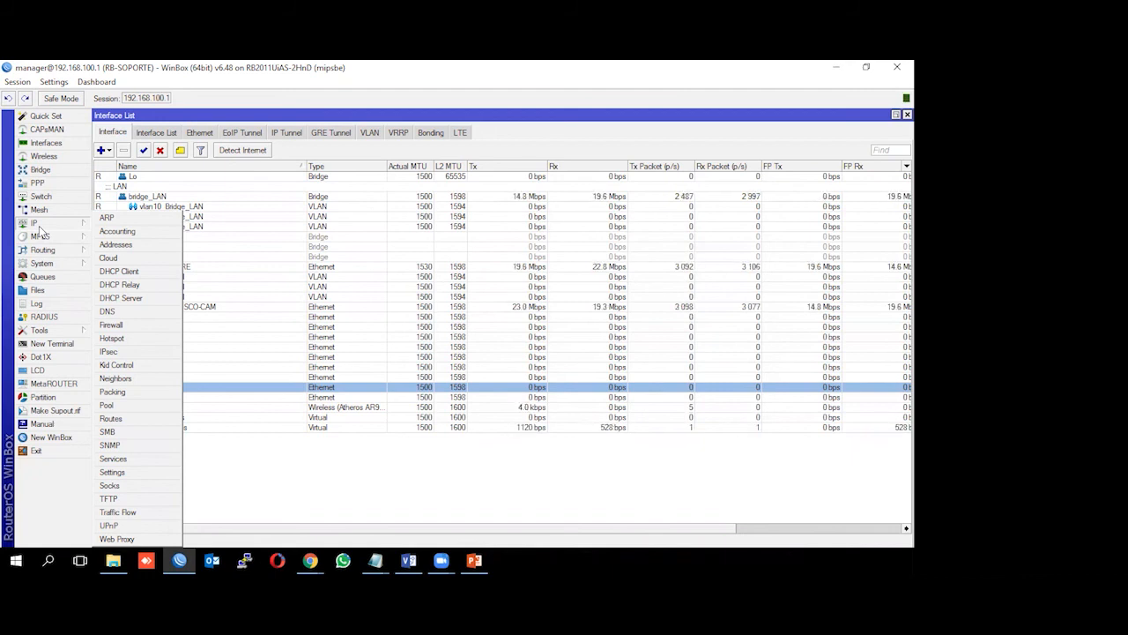
click(117, 272)
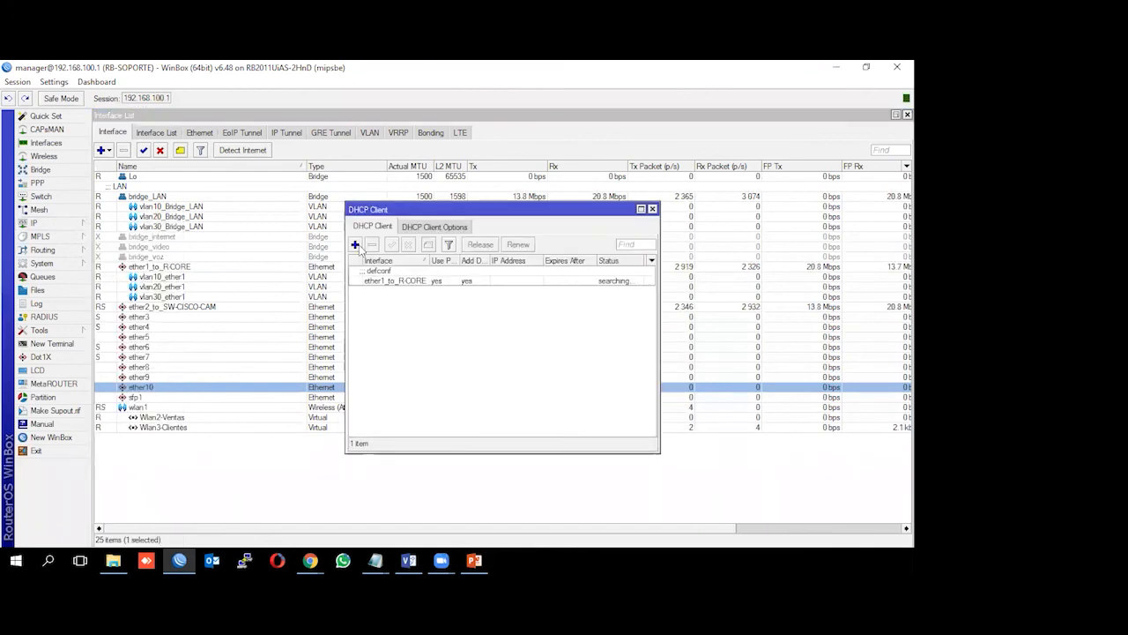
click(358, 245)
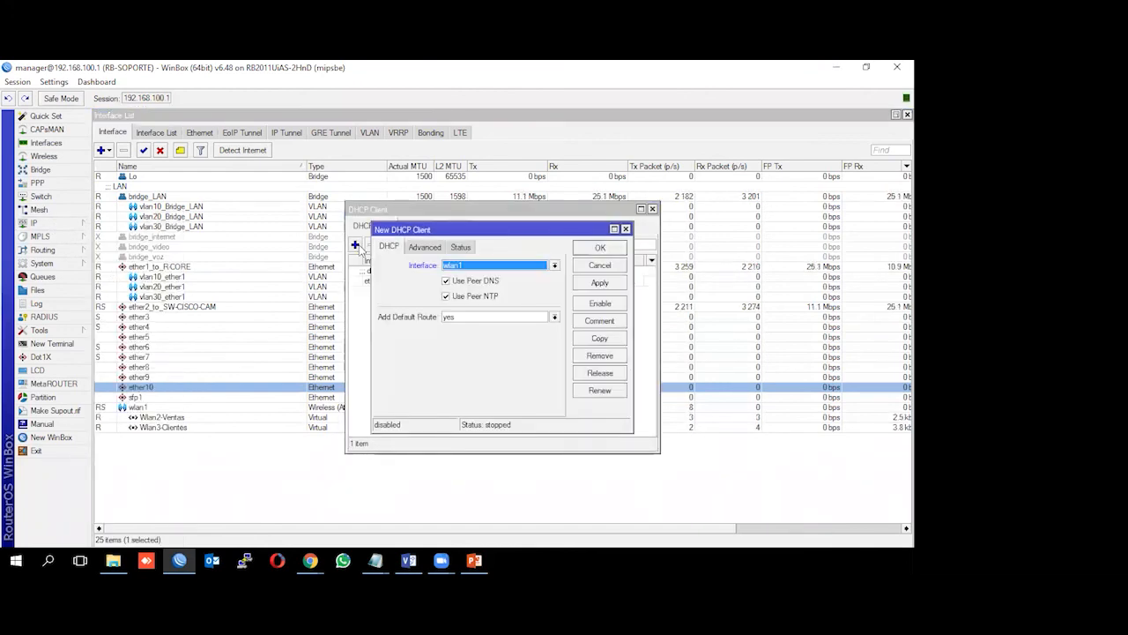
click(555, 266)
click(468, 401)
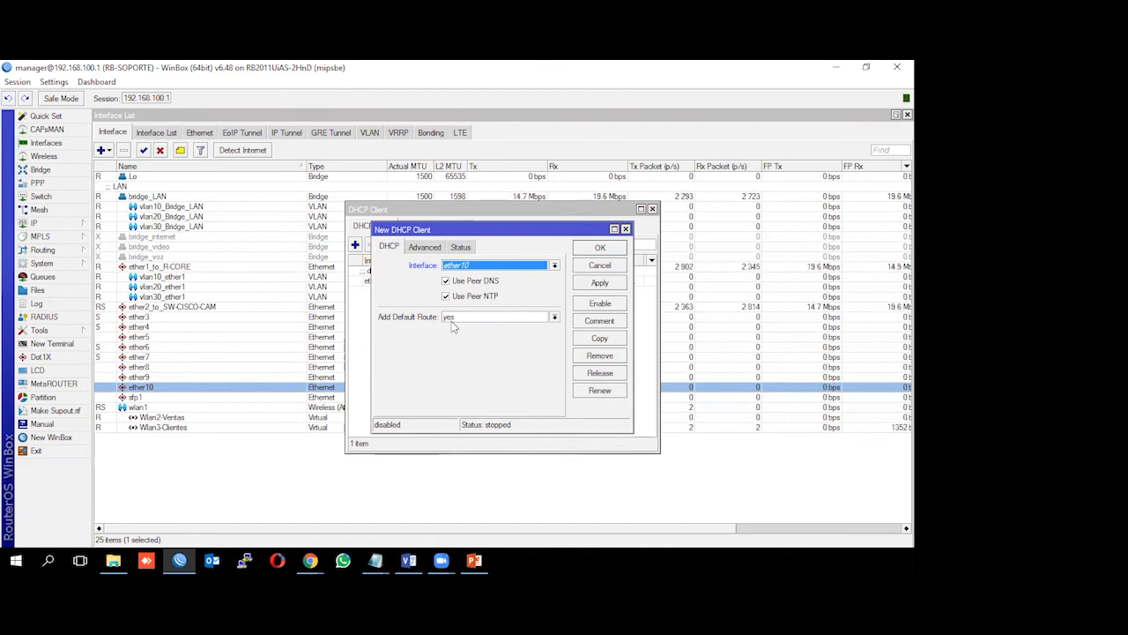
click(599, 283)
click(599, 248)
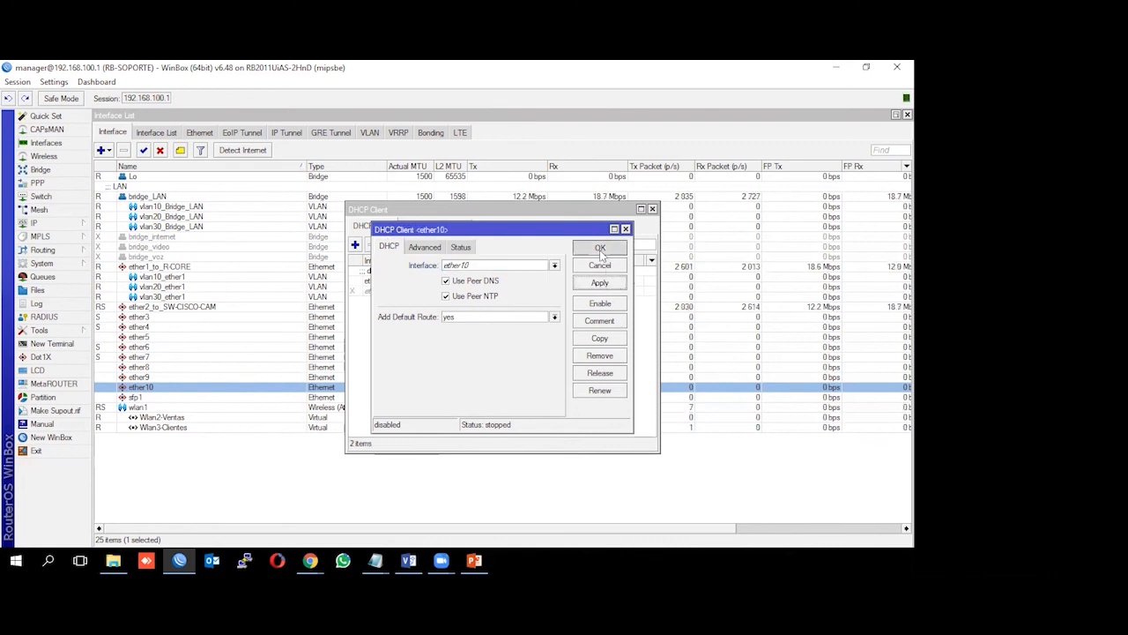
click(652, 209)
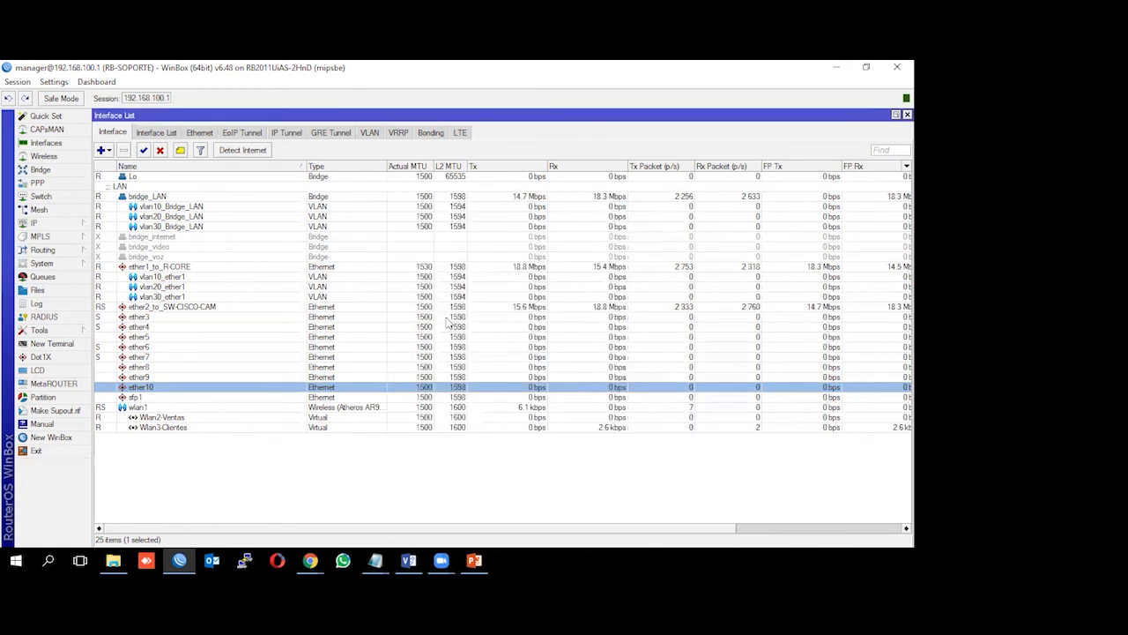
Step: Enable the ether10 entry in the DHCP client list and close the list
click(37, 223)
click(141, 272)
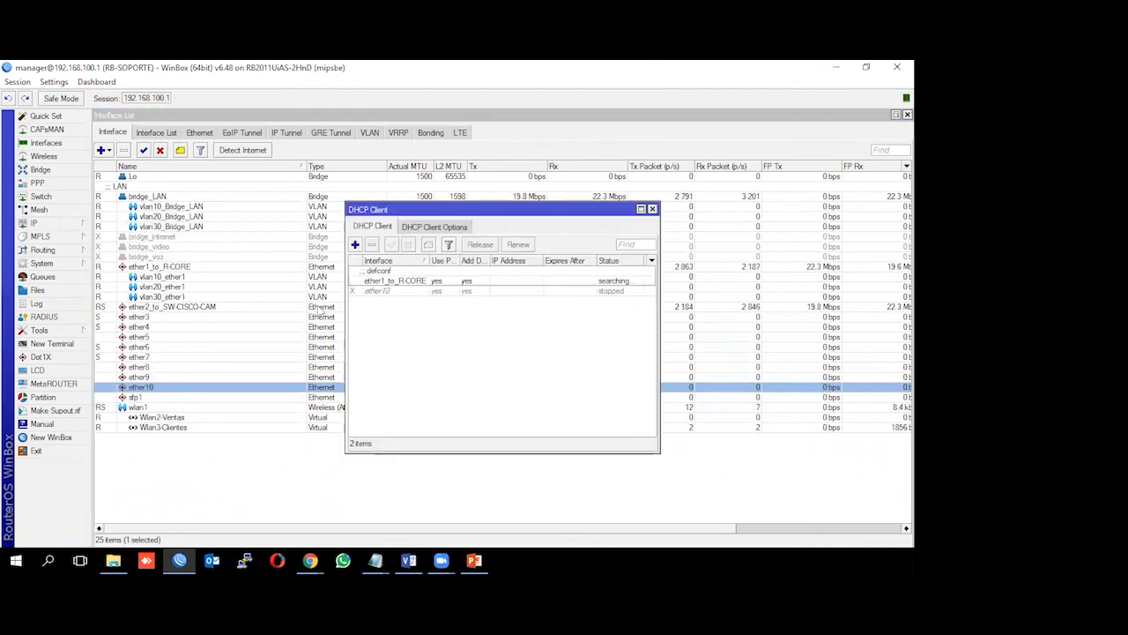
click(388, 292)
click(392, 245)
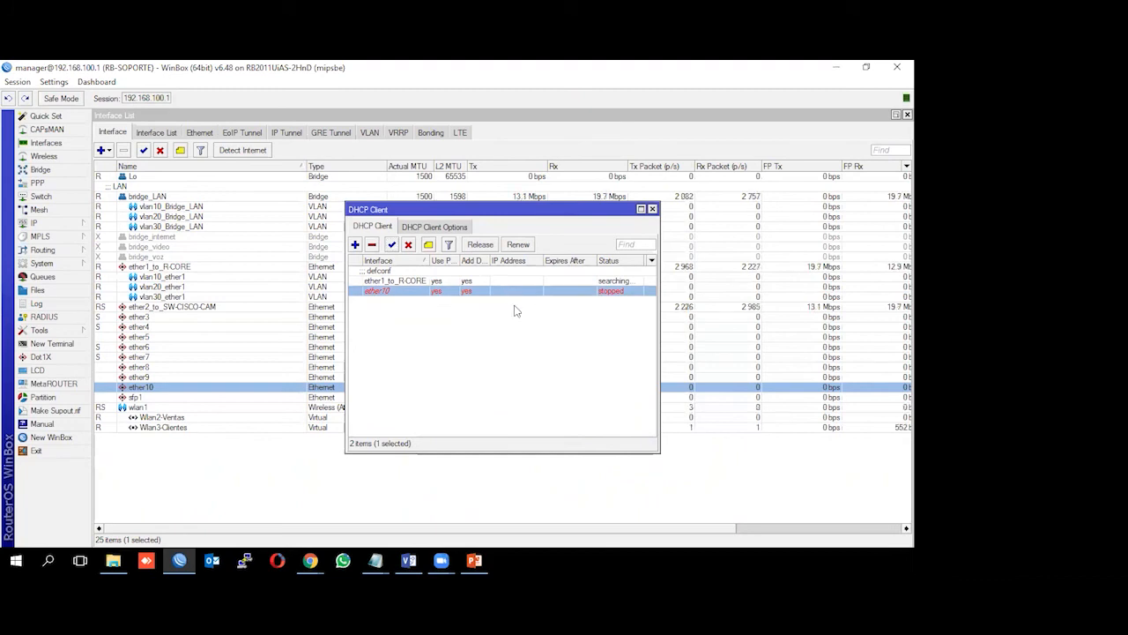
click(653, 209)
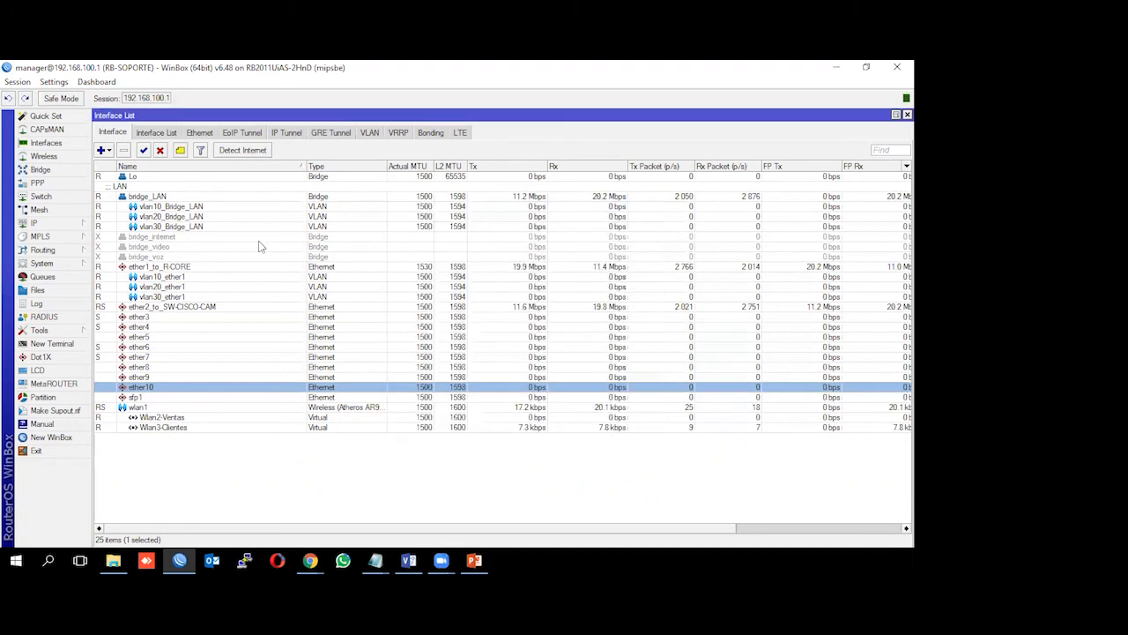
Step: Examine the default route 0.0.0.0/0 in the IP route list and close the list
click(58, 225)
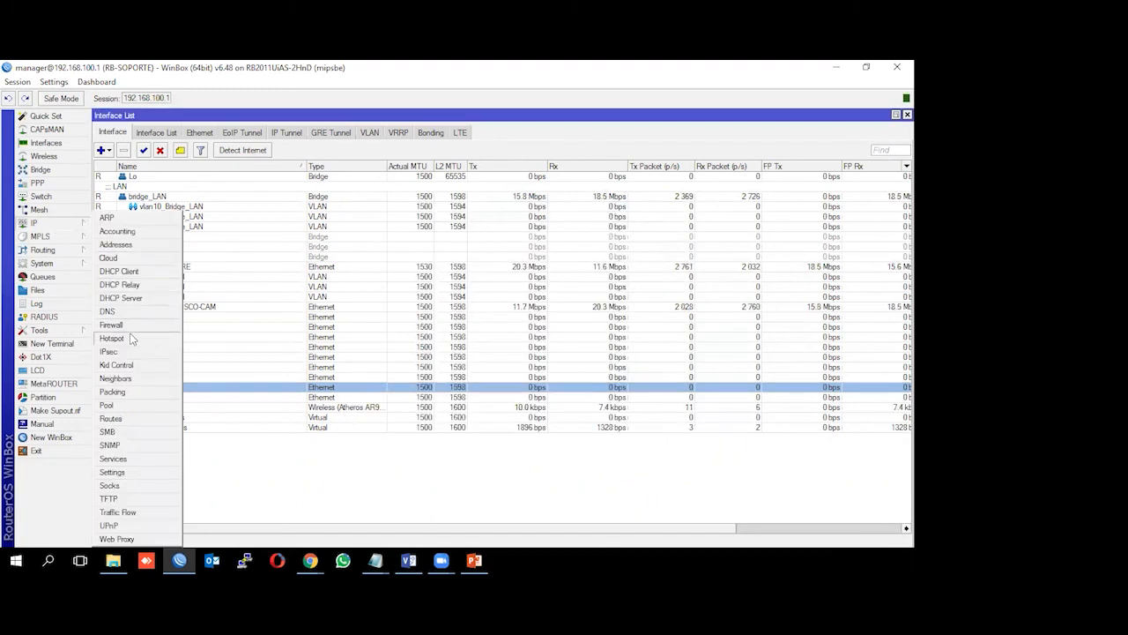
click(113, 419)
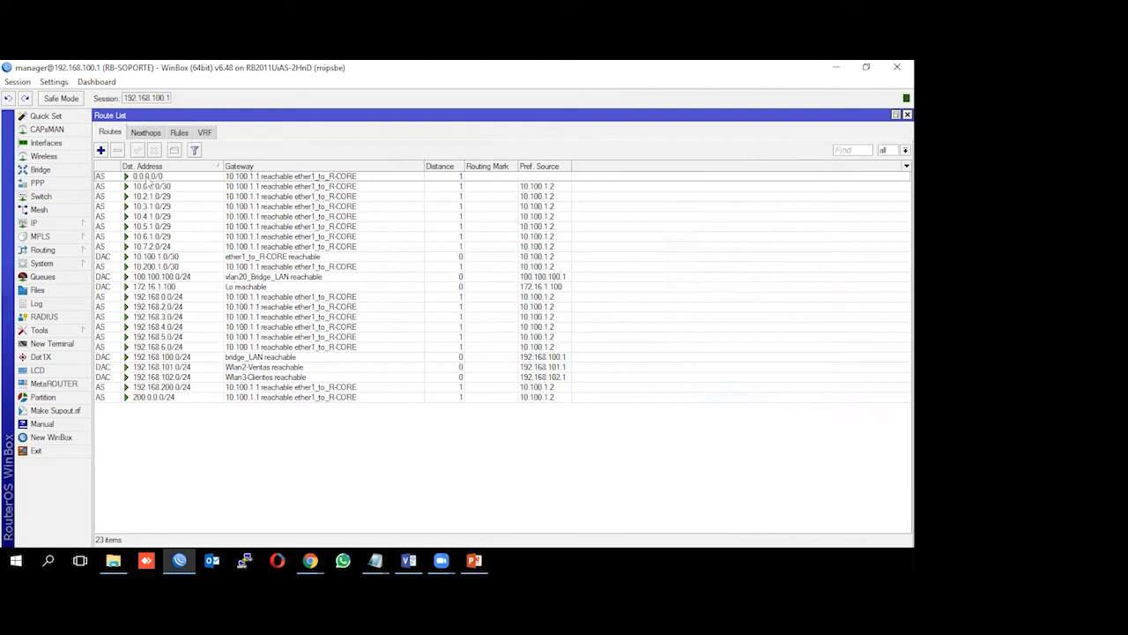
click(151, 177)
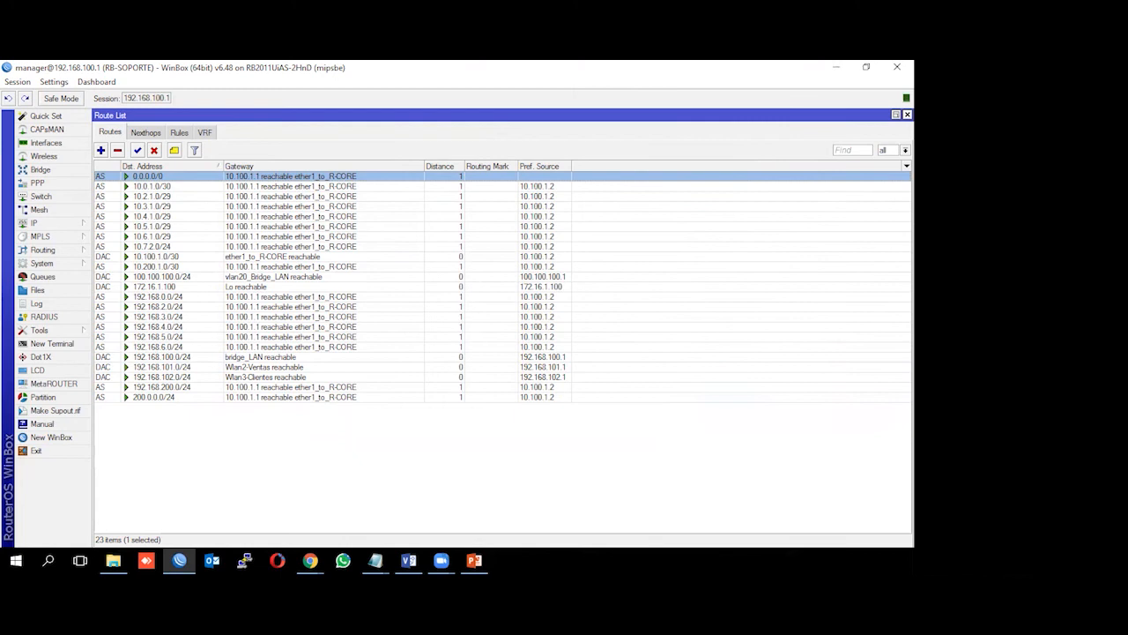
click(907, 114)
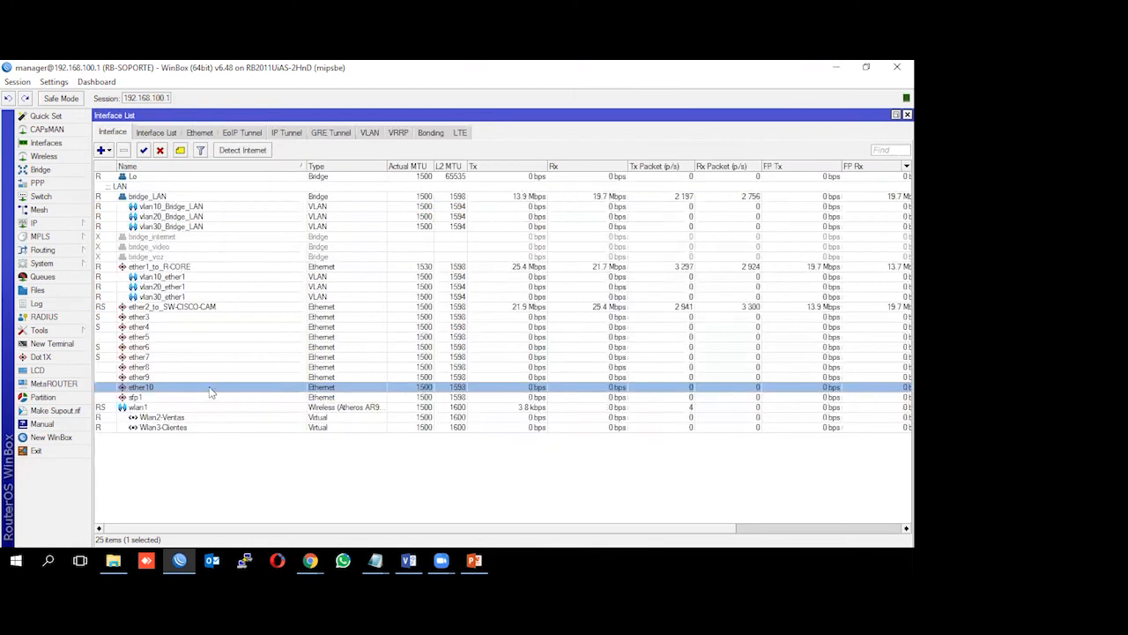
Step: Remove the ether10 entry from the DHCP client list and close the list
click(39, 223)
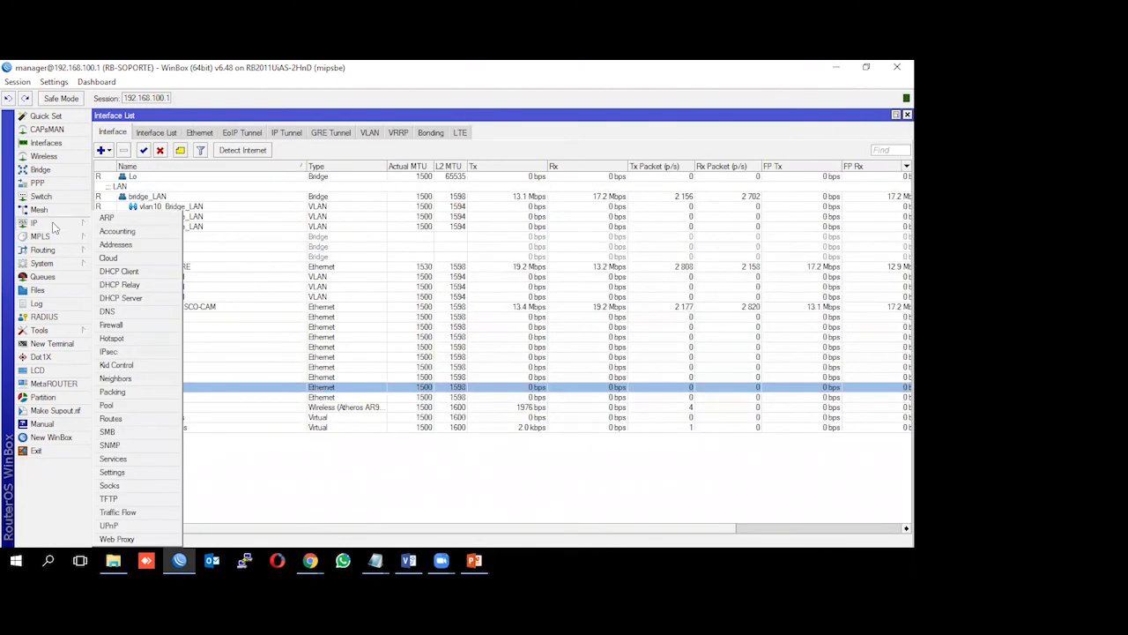
click(140, 276)
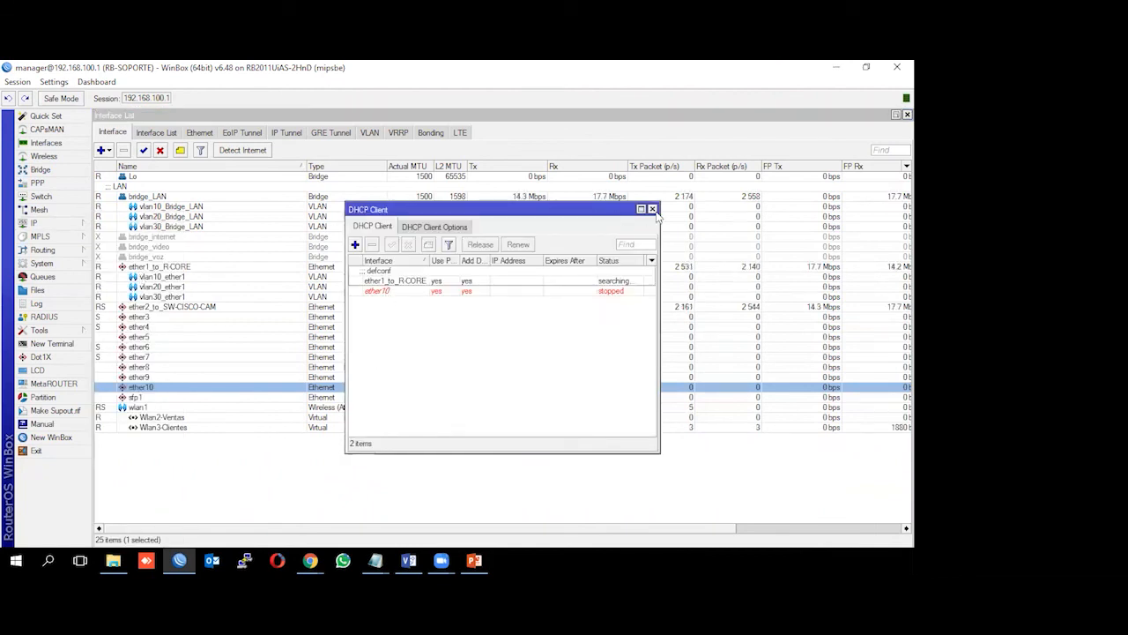
click(369, 292)
click(374, 245)
click(652, 209)
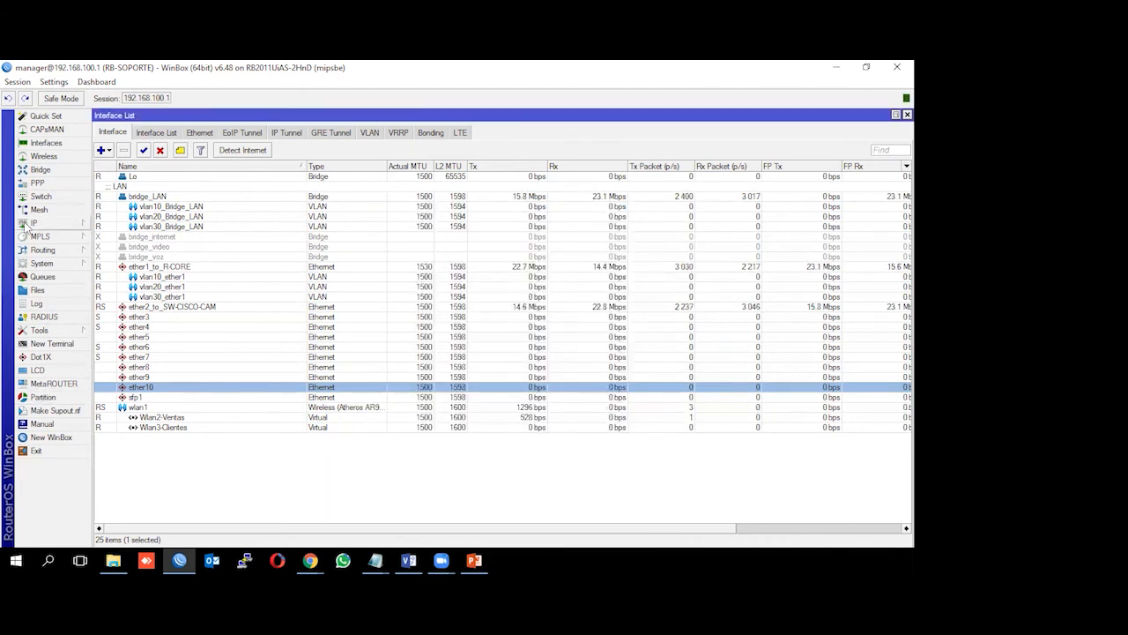
Step: Add the static IP address 12.121.12.1/30 to interface ether10 in the IP address list
click(35, 222)
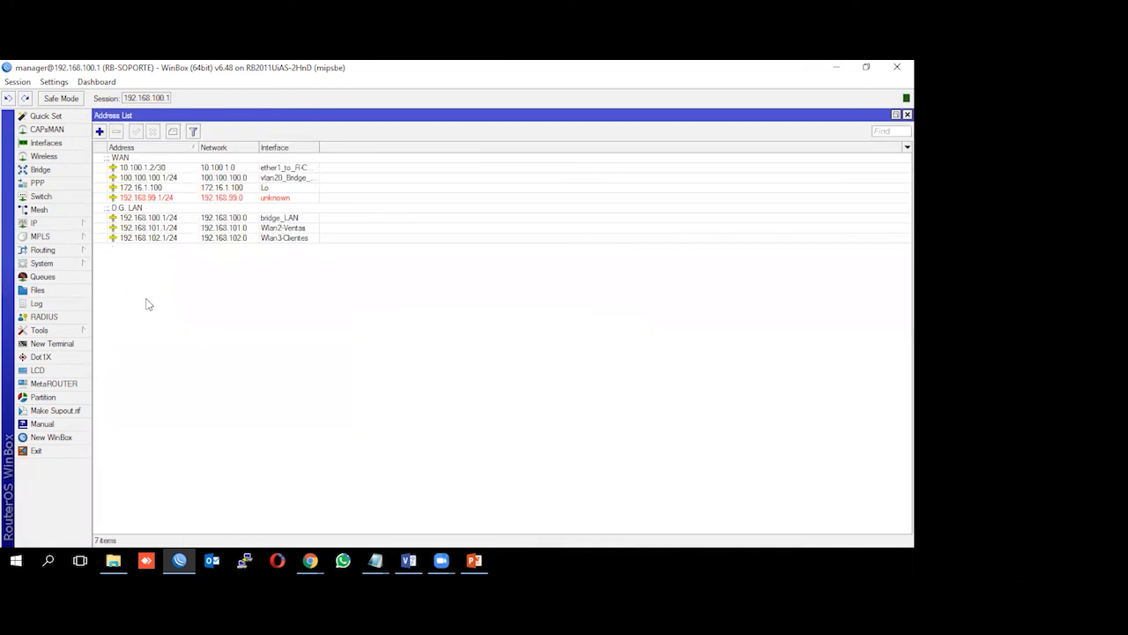
click(99, 131)
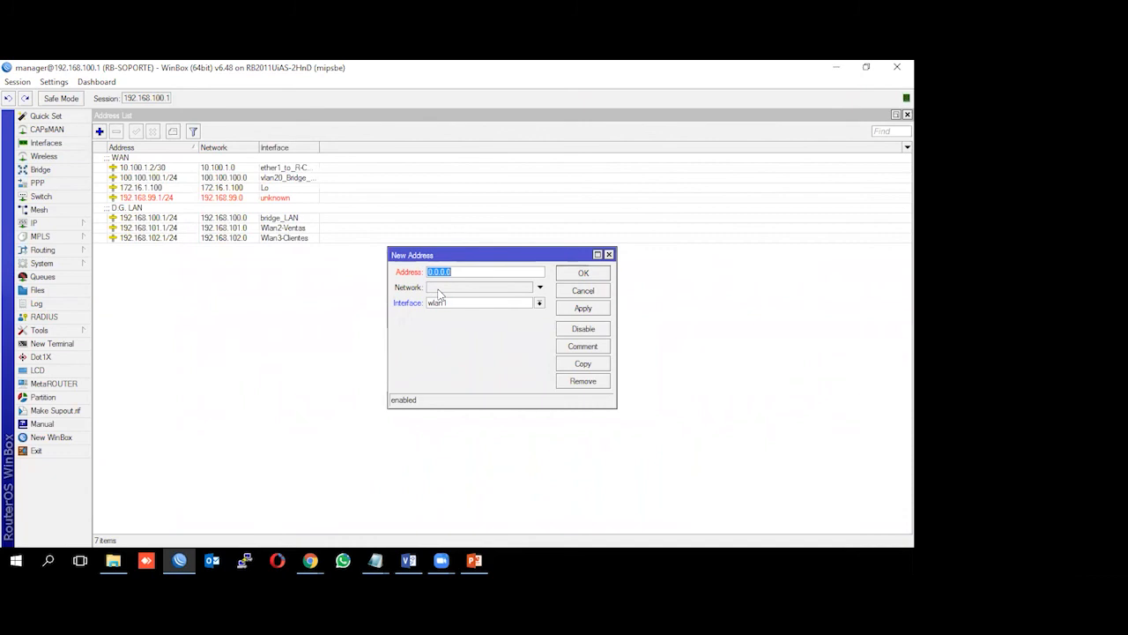
text(12)
click(540, 303)
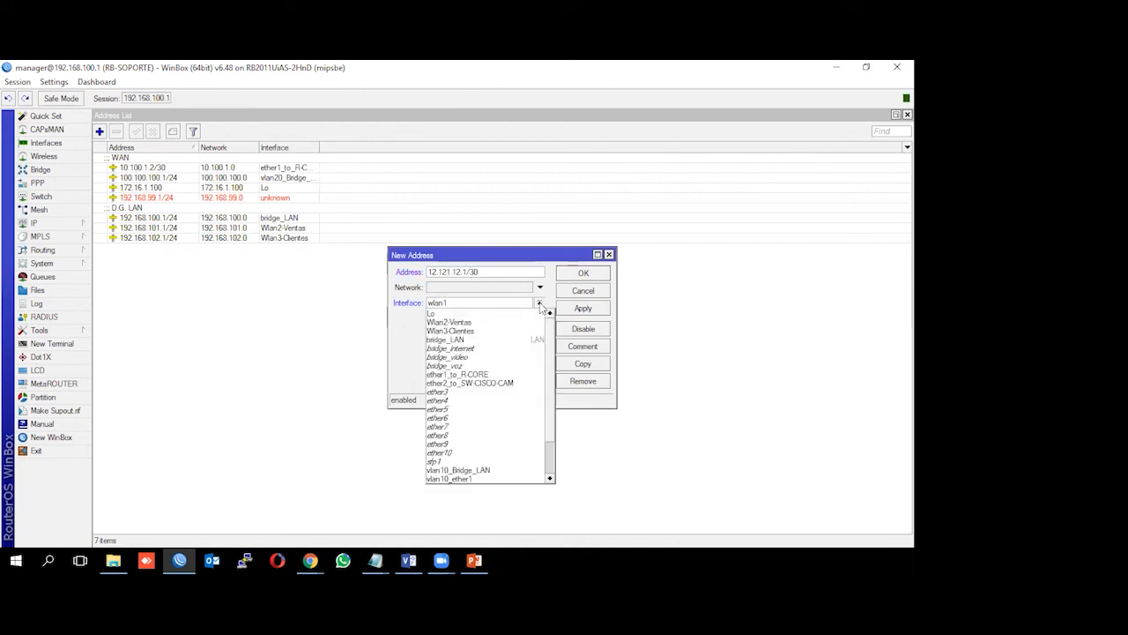
click(466, 453)
click(578, 309)
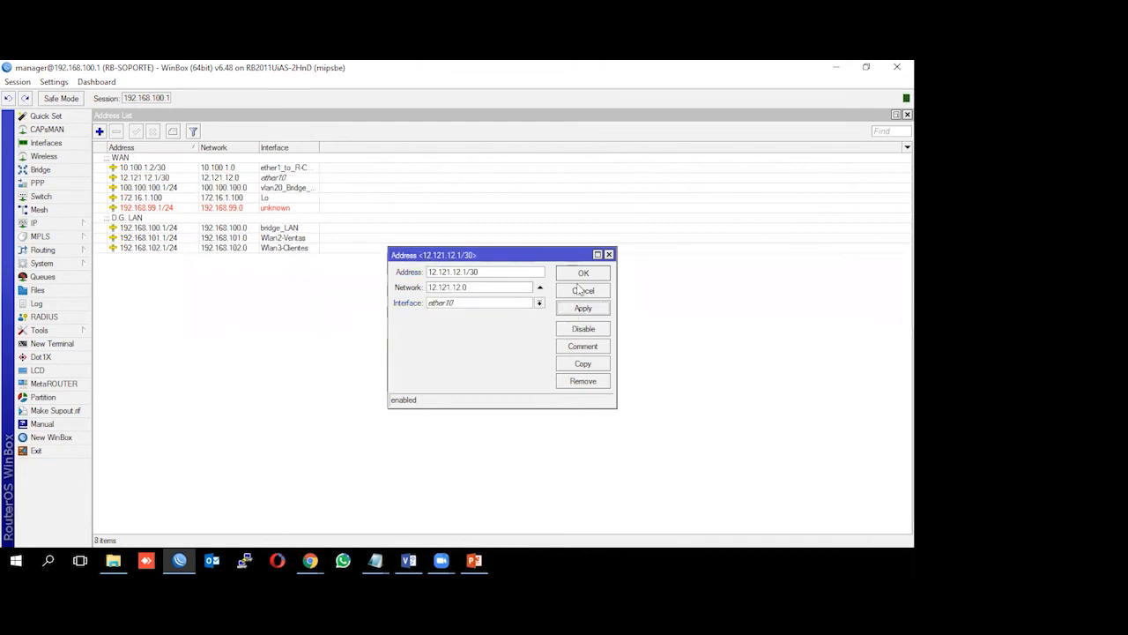
click(581, 291)
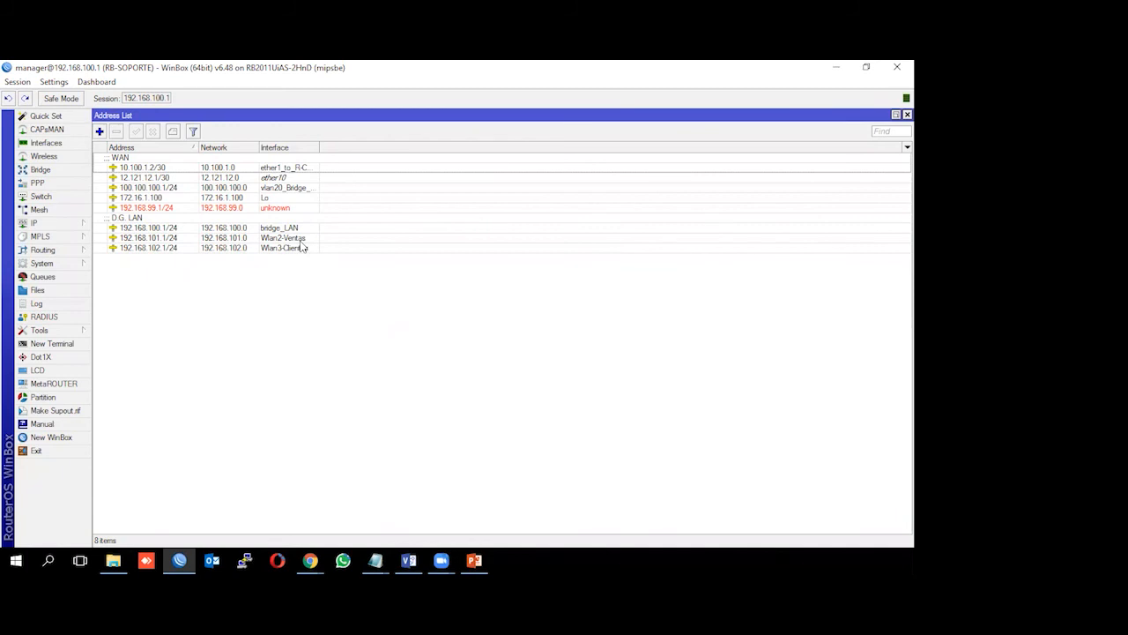
Step: Inspect the address and network settings of the ether10 address entry, closing it without changes
click(275, 179)
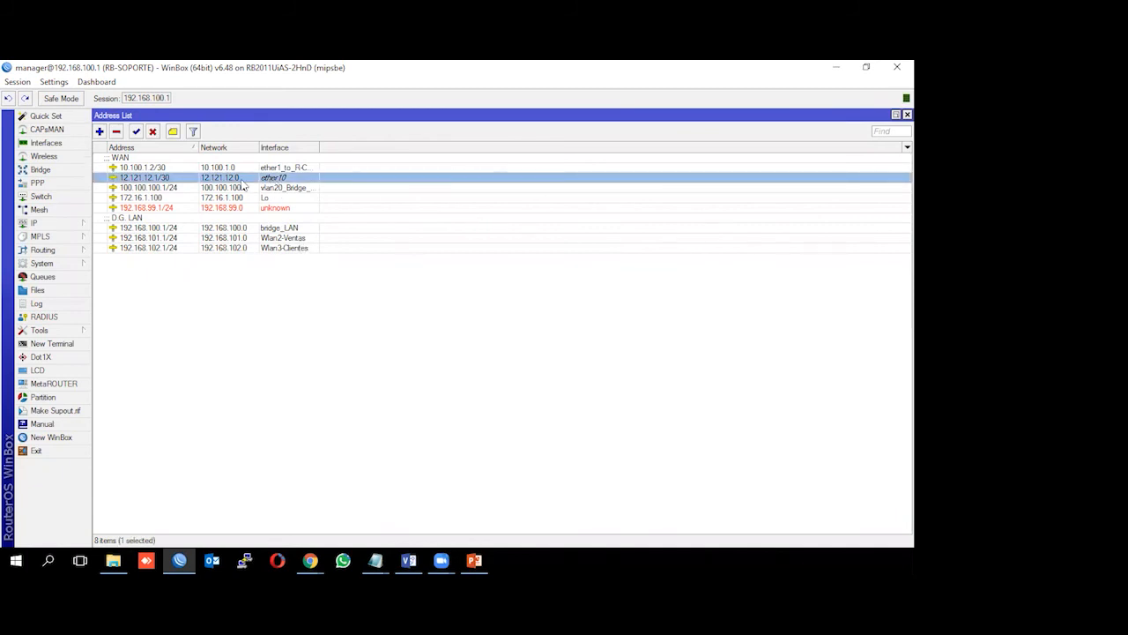
double_click(242, 179)
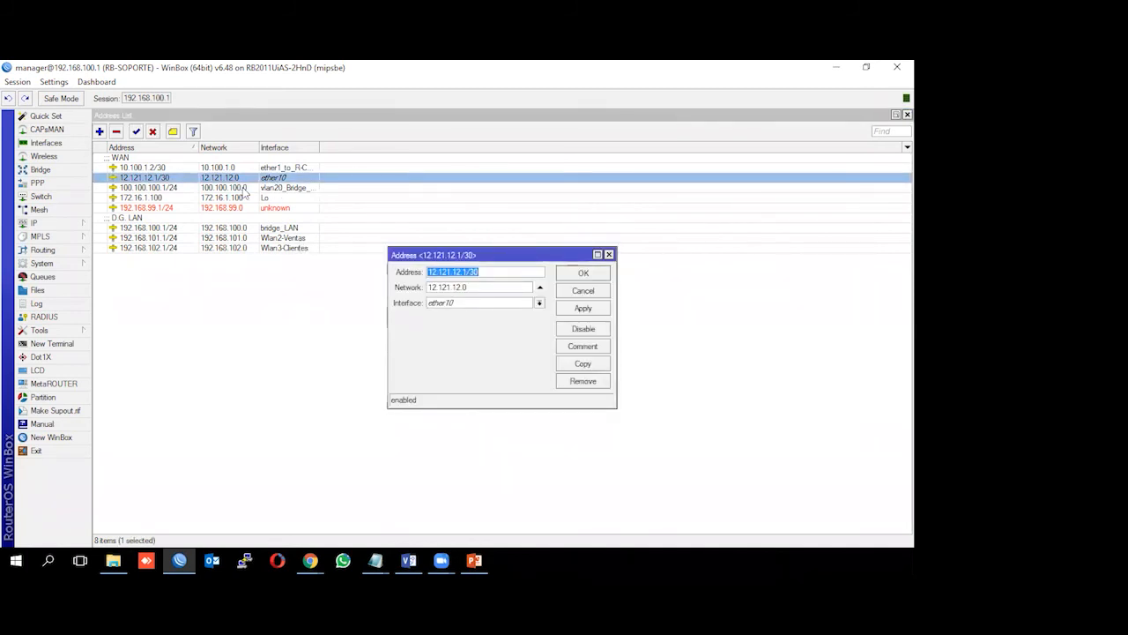
click(608, 254)
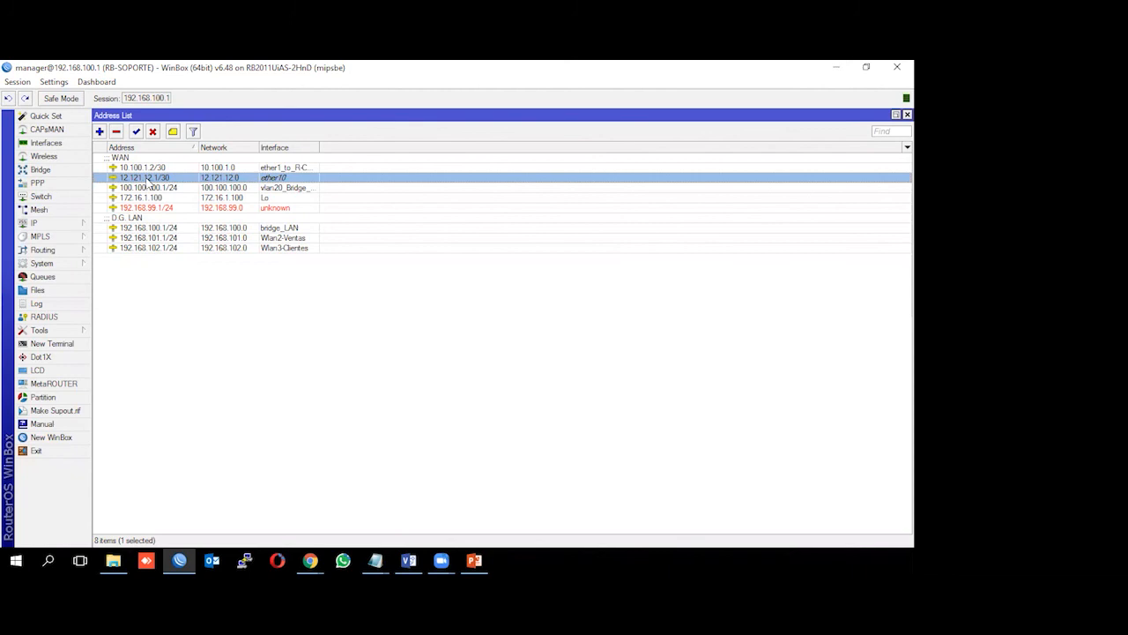
mouse_move(146, 182)
Step: Create a new bridge interface named b_practica with the default settings
click(41, 170)
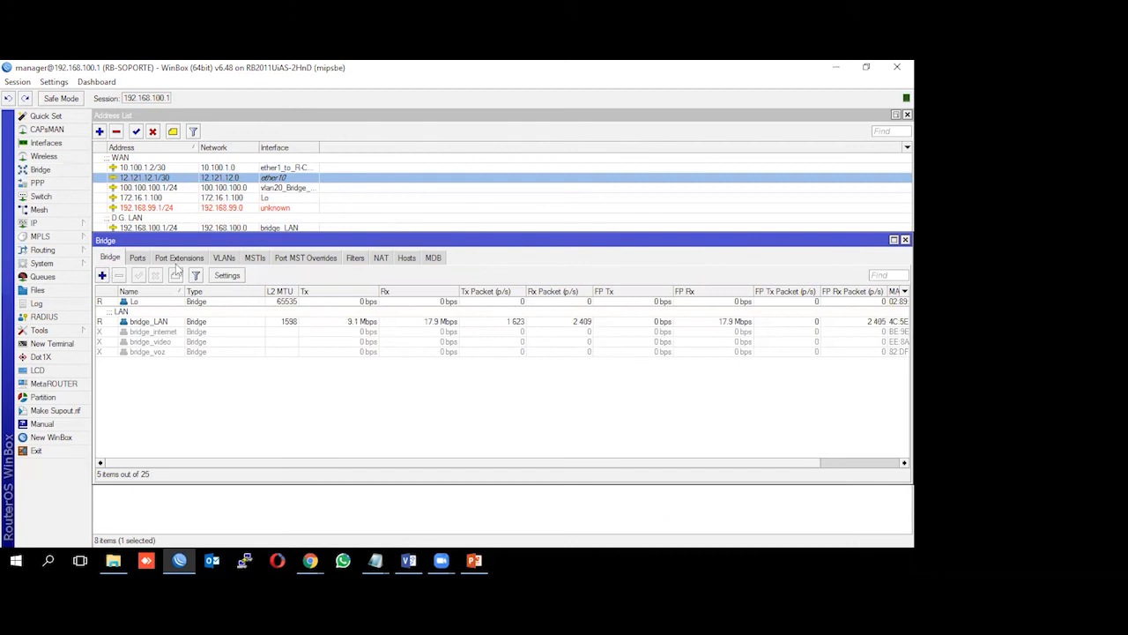
drag(201, 241, 205, 186)
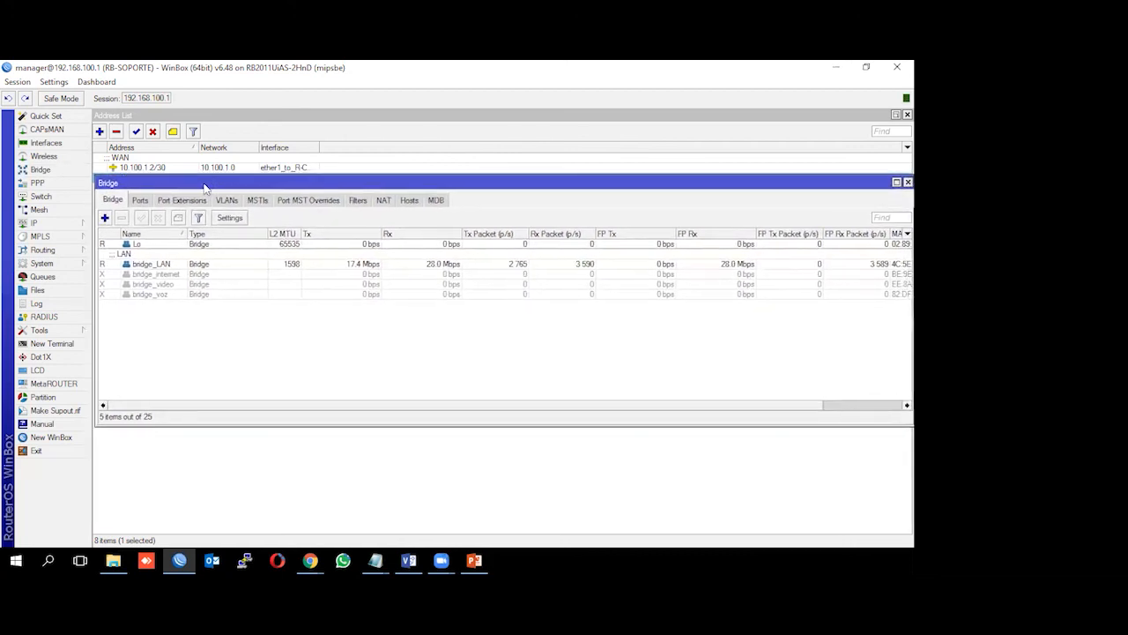
click(104, 217)
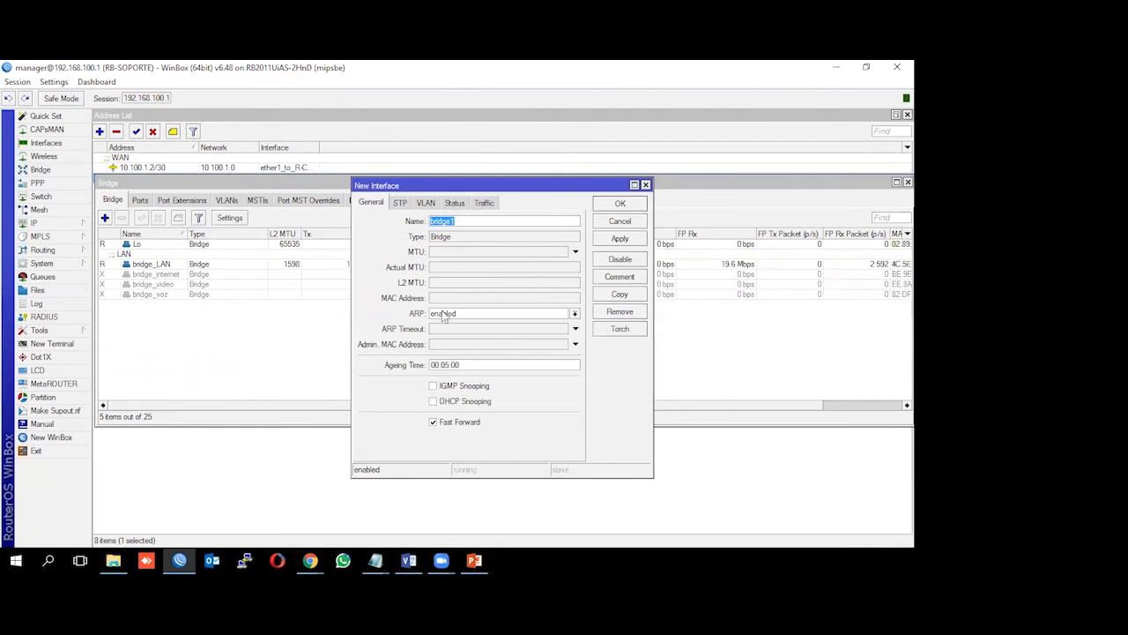
text(_p)
text(racti)
text(b)
click(620, 238)
click(619, 204)
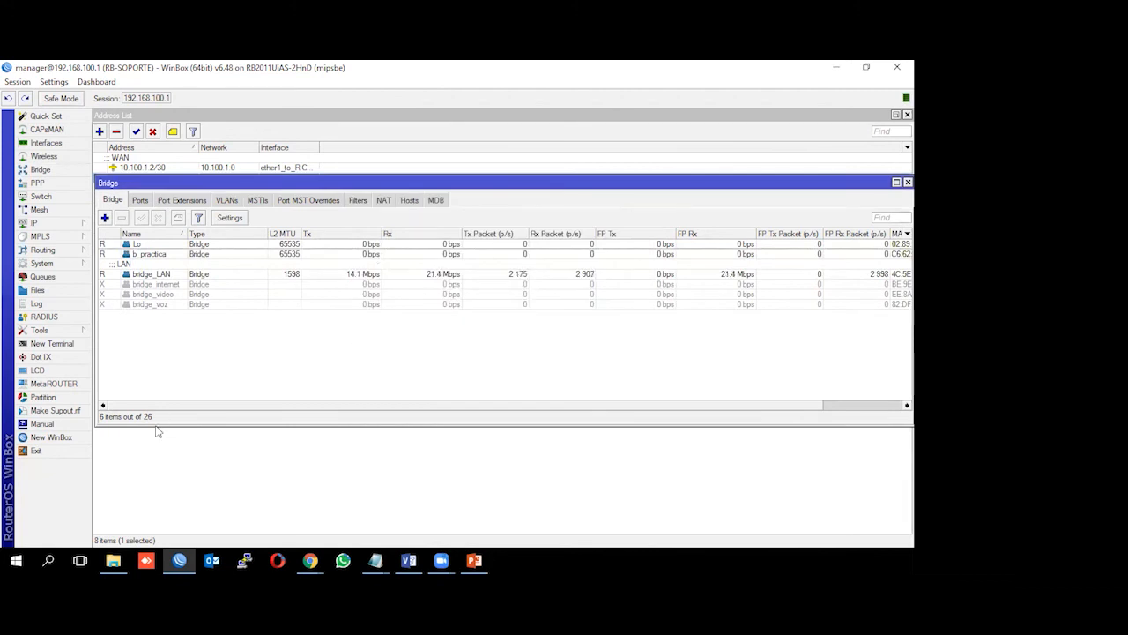
Step: Add interface ether8 as a new port of bridge_LAN in the bridge ports list
click(152, 254)
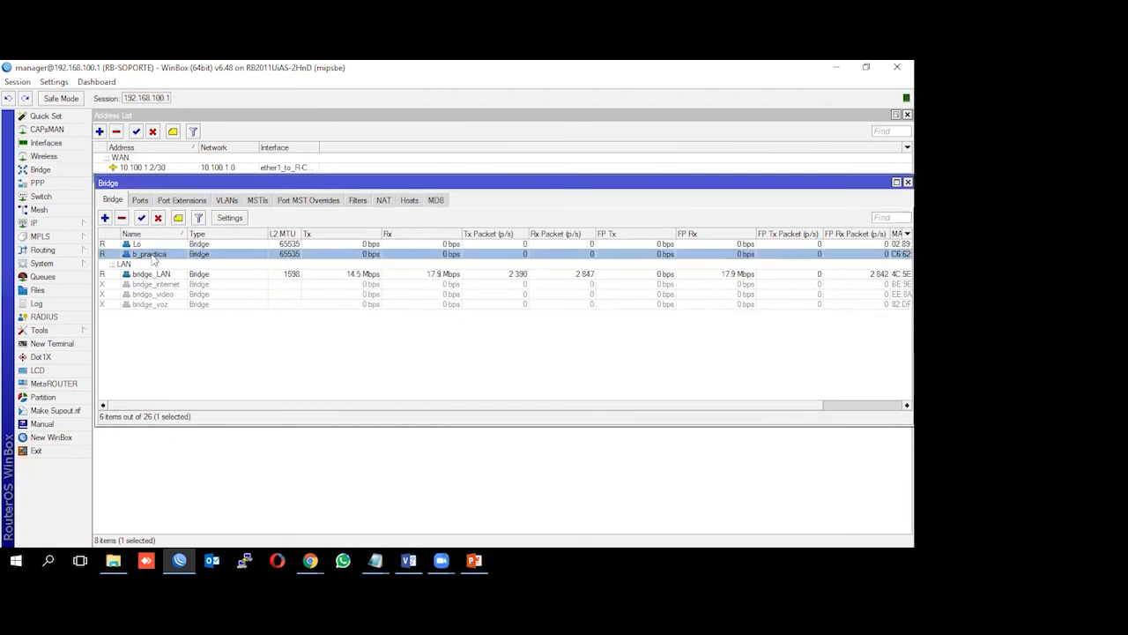
click(140, 201)
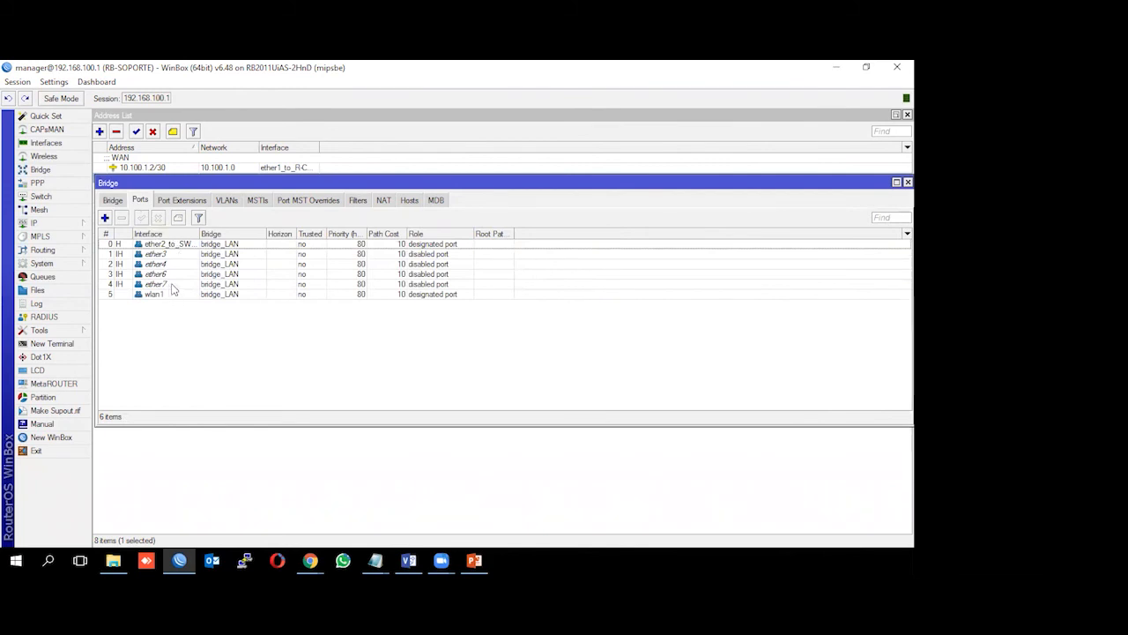
click(105, 218)
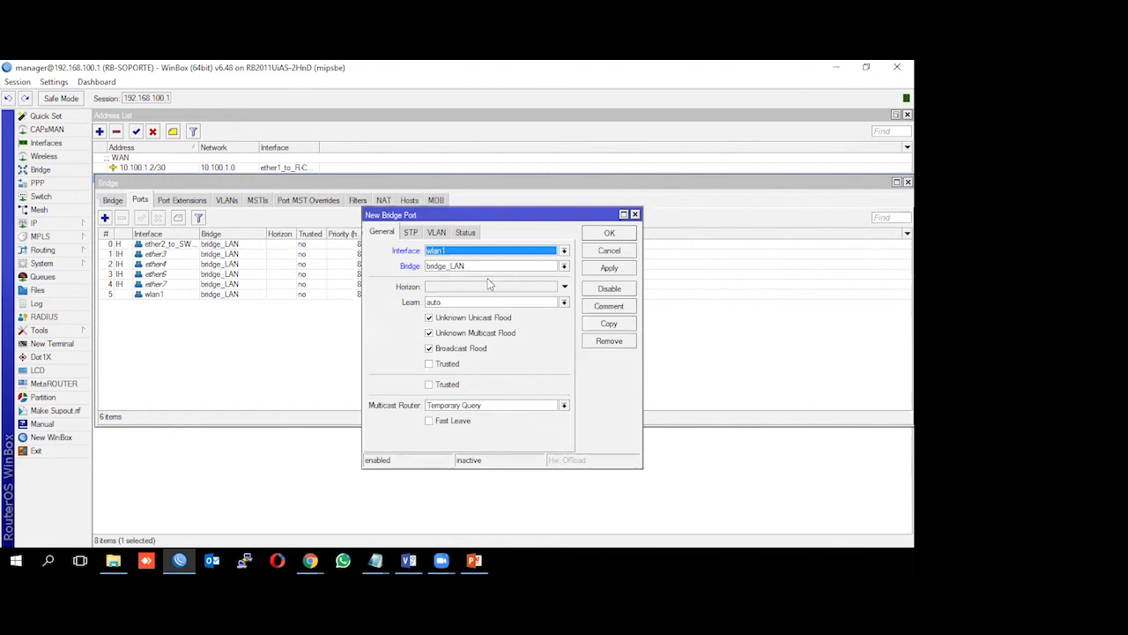
click(565, 252)
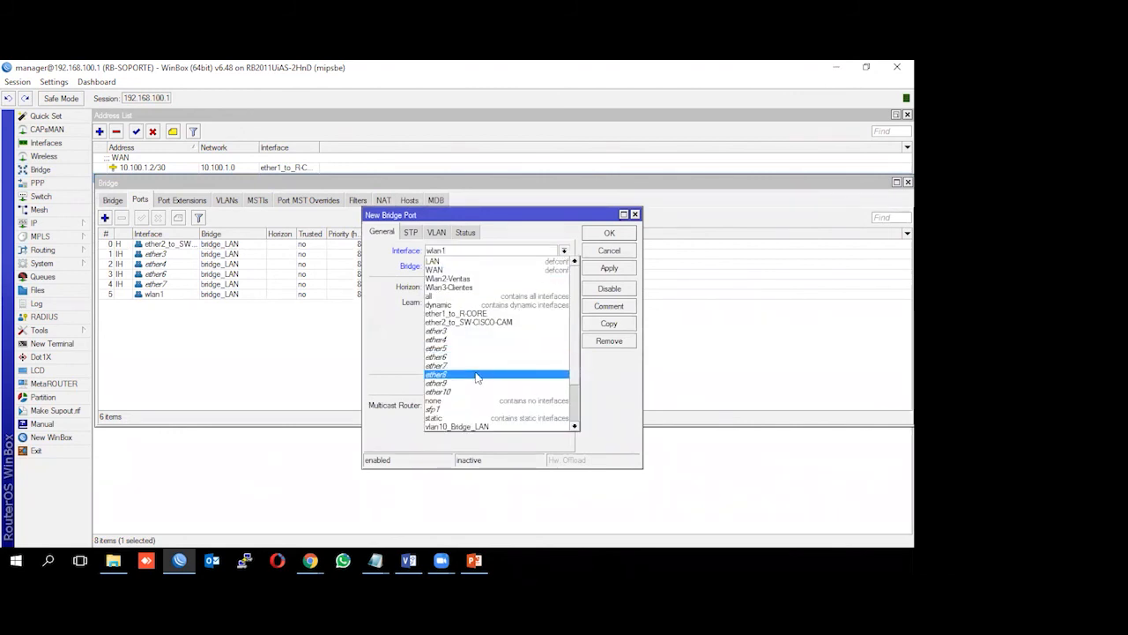
click(476, 376)
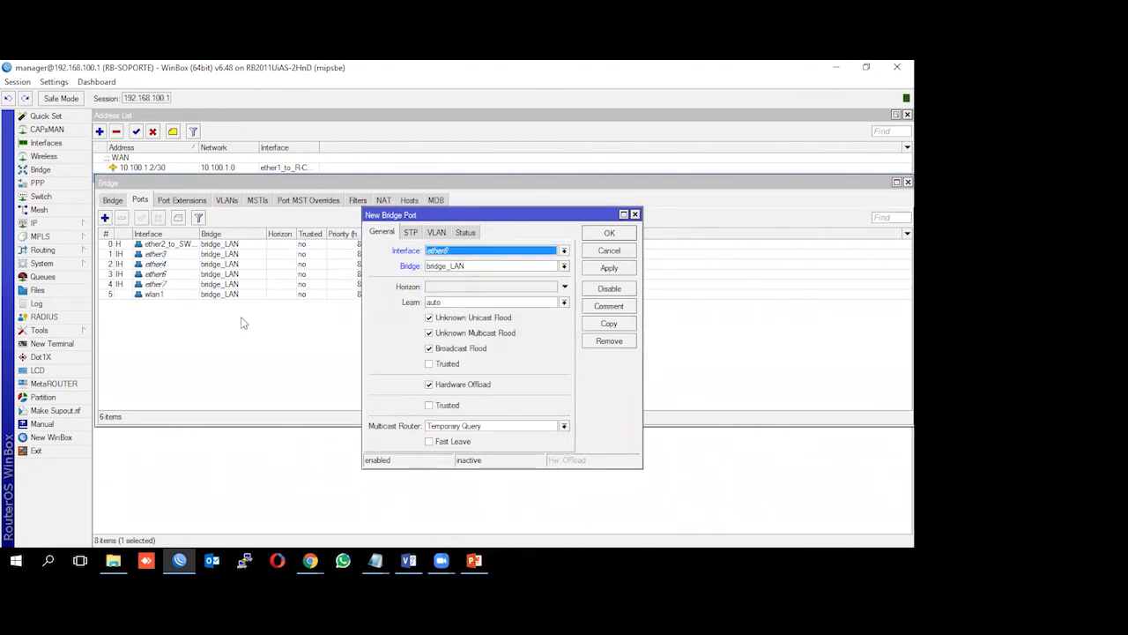
click(597, 269)
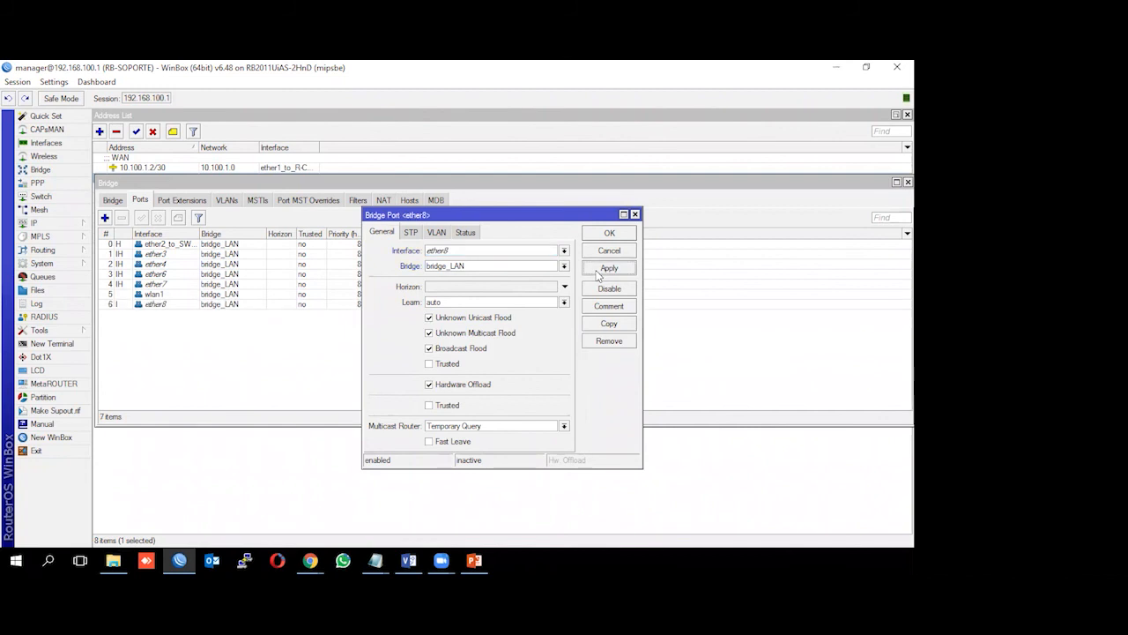
Step: Copy the ether8 port entry to add ether9 as a port of bridge_LAN, and close both port dialogs
click(603, 325)
click(579, 265)
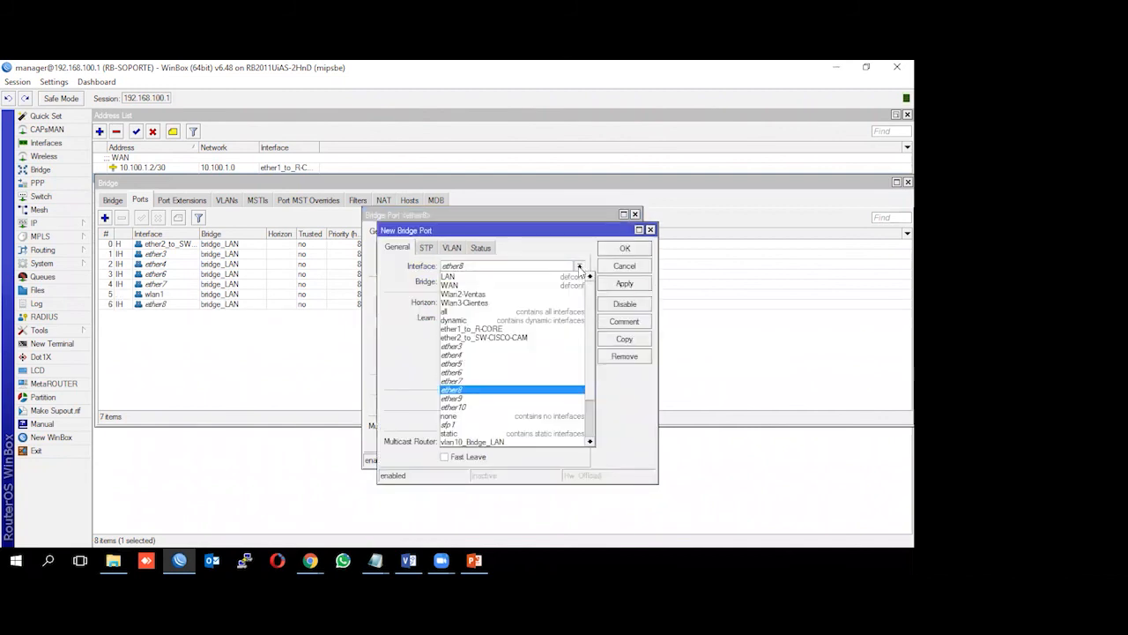
click(489, 404)
click(624, 283)
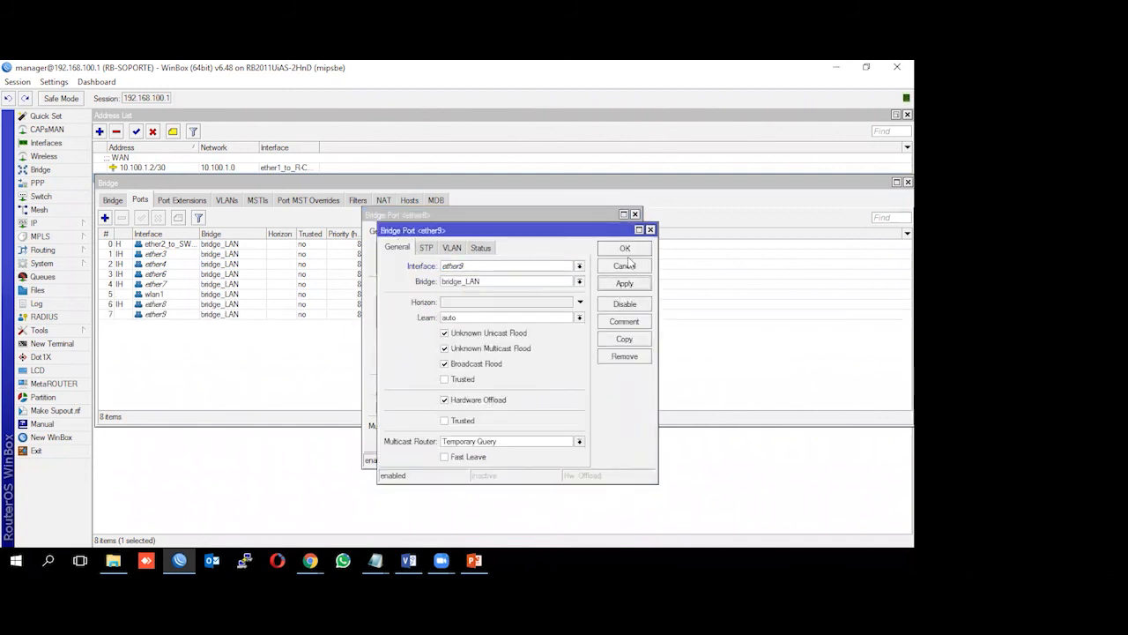
click(624, 248)
click(635, 214)
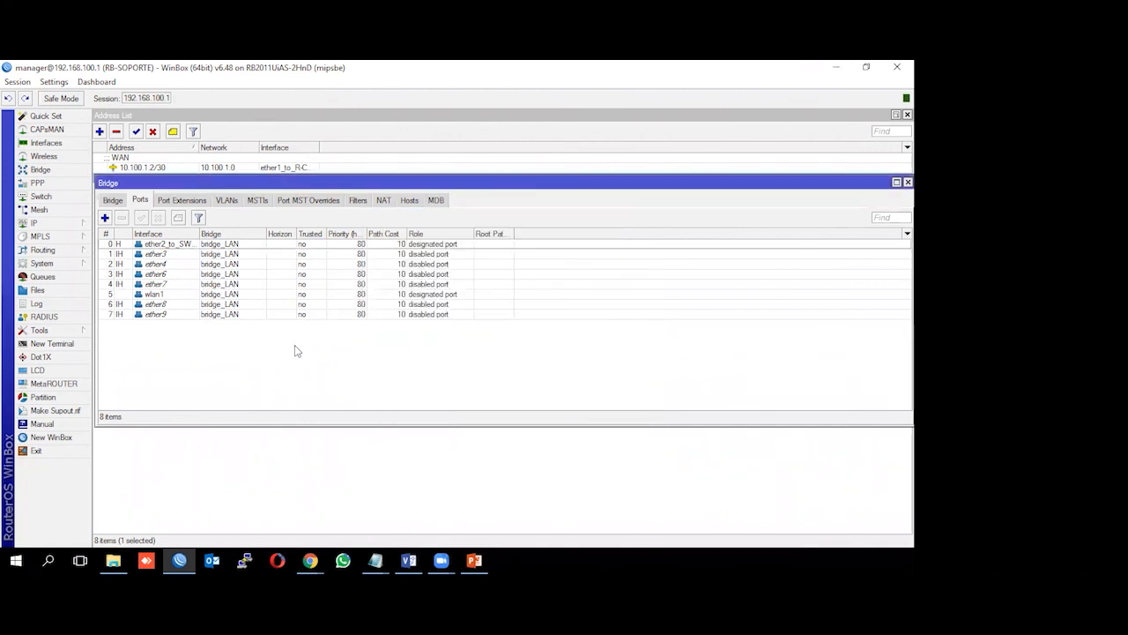
Step: Reassign the ether8 bridge port to the bridge b_practica
double_click(177, 305)
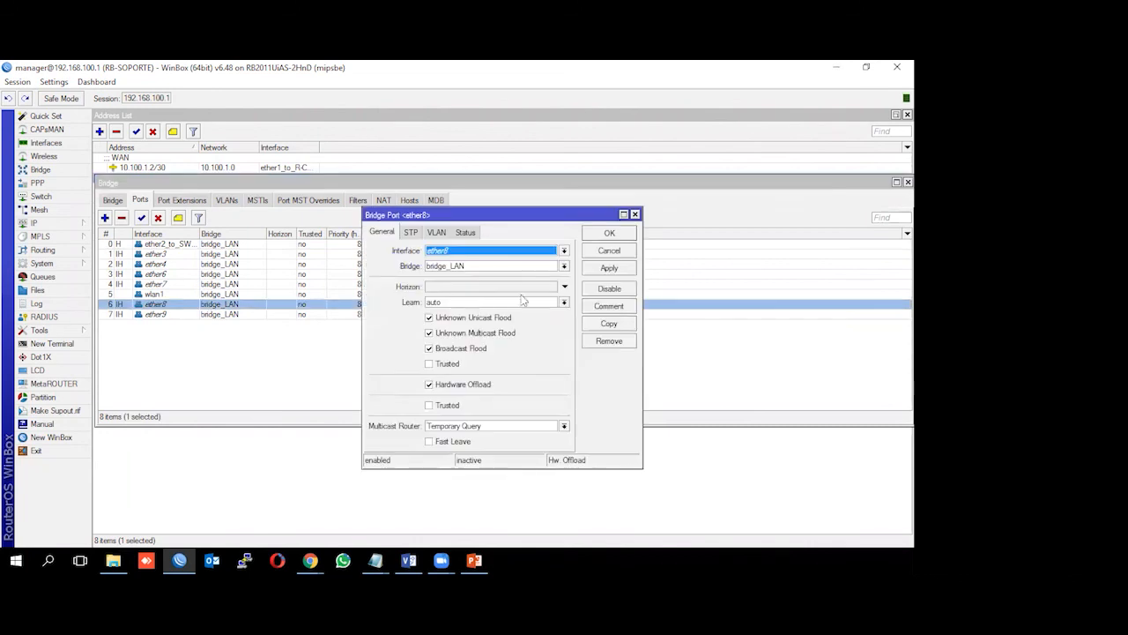
click(564, 266)
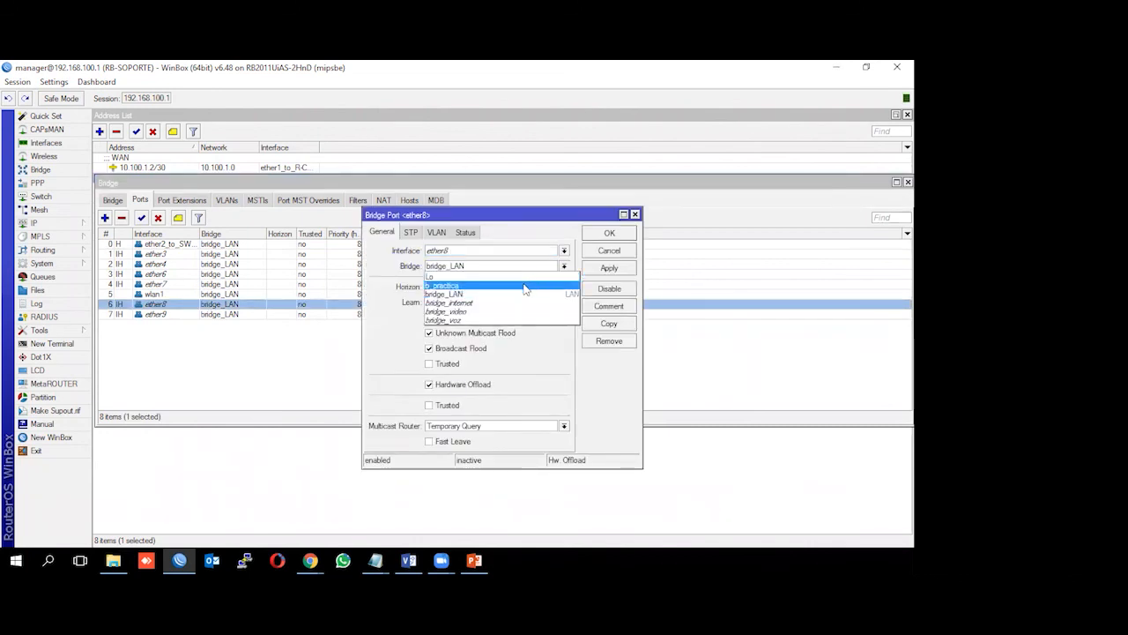
click(494, 285)
click(608, 268)
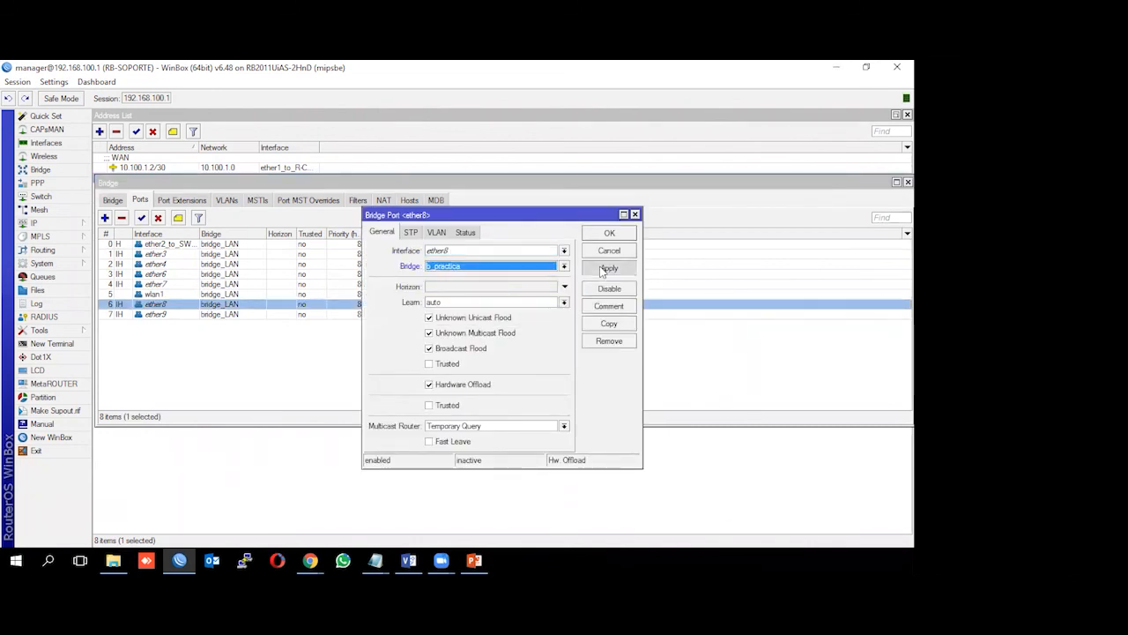
click(605, 237)
Step: Reassign the ether9 bridge port to the bridge b_practica
double_click(226, 314)
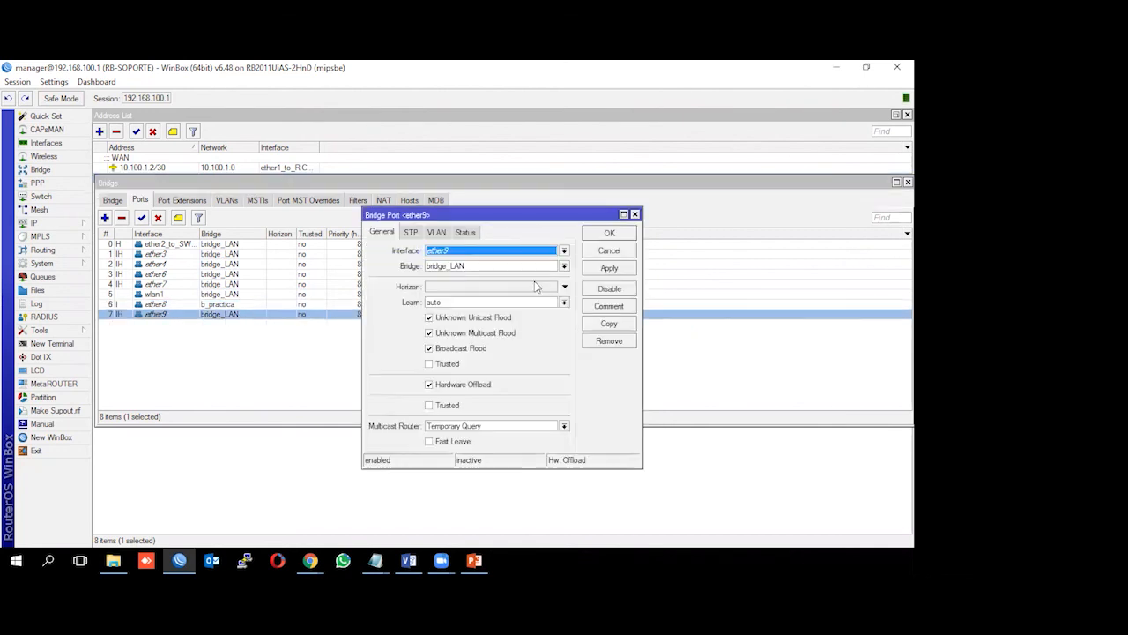
click(564, 266)
click(525, 287)
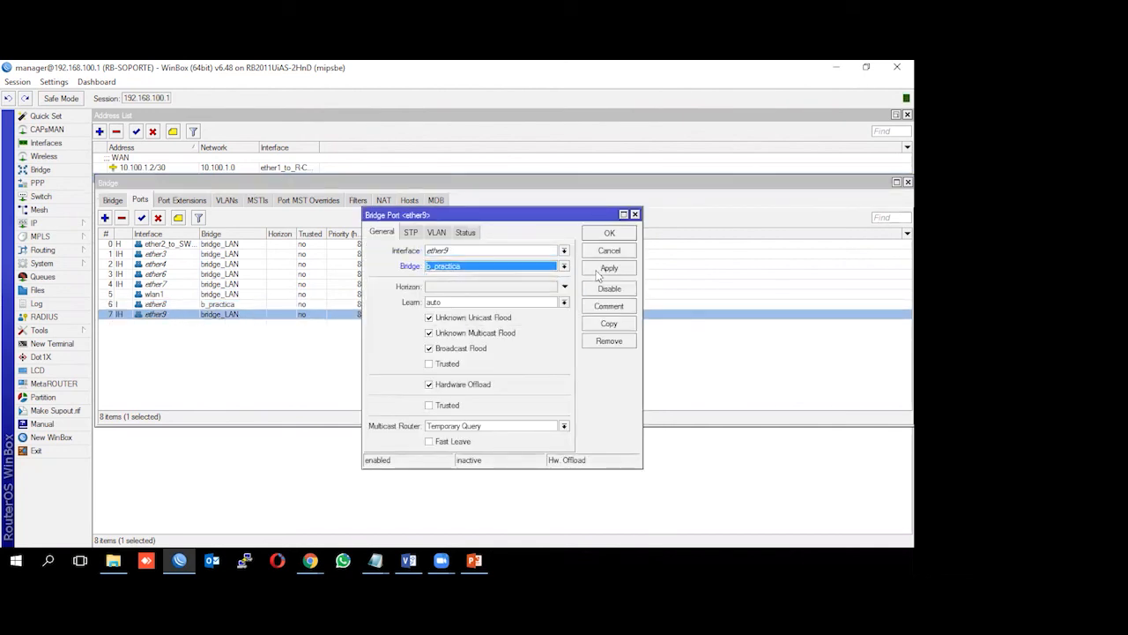
click(607, 235)
click(225, 361)
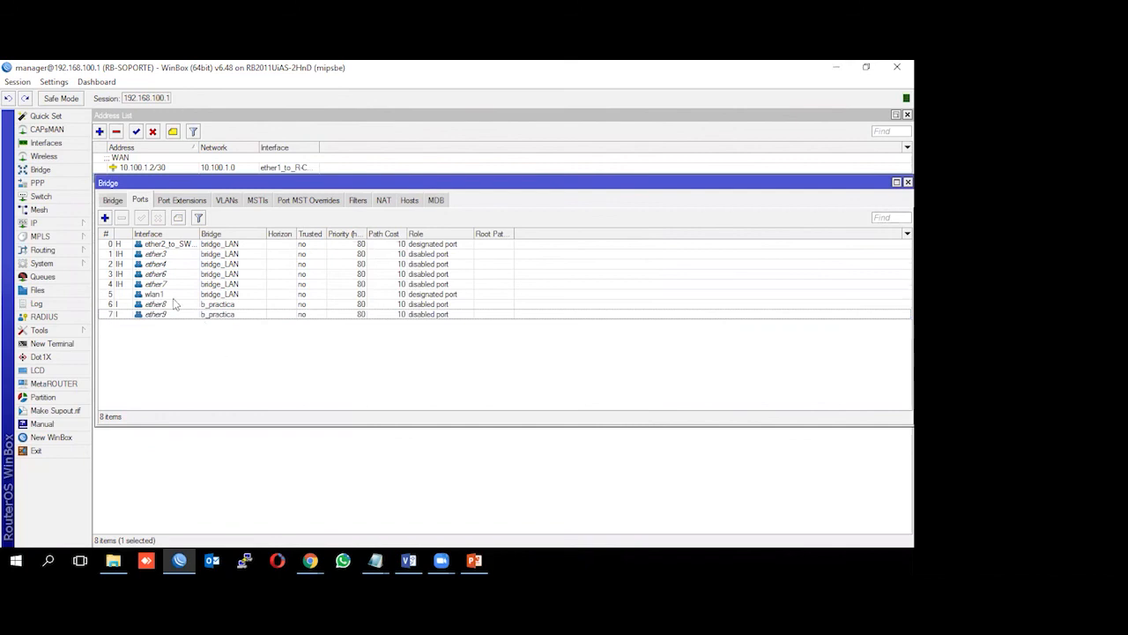
Step: Examine which bridge the ether8 and ether9 ports belong to compared with the other ports, and close the bridge window
click(155, 314)
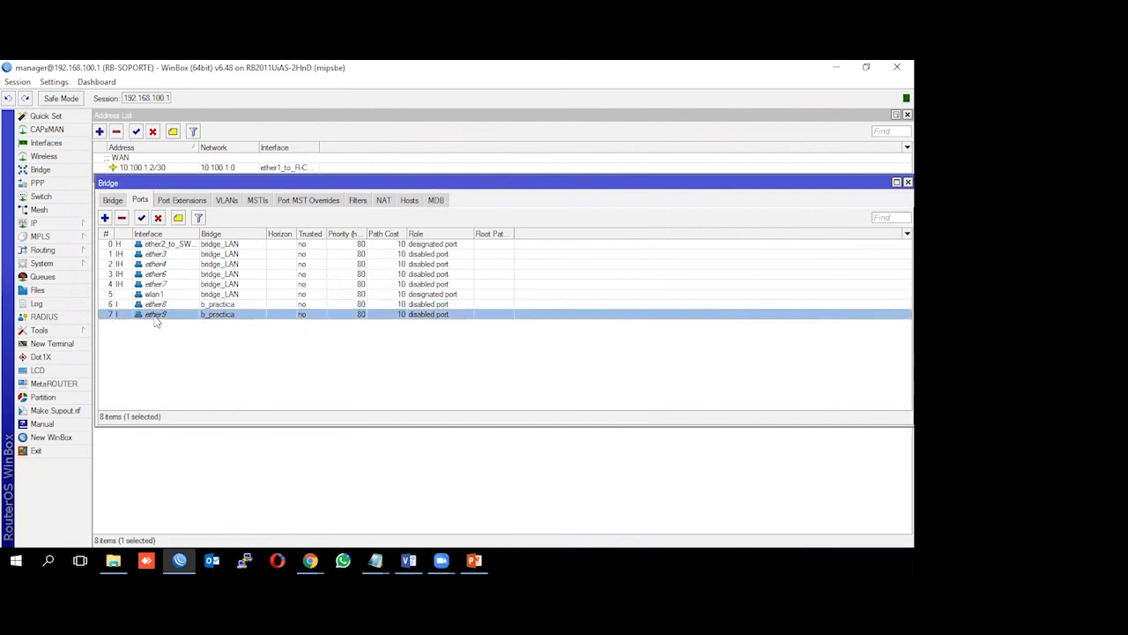
click(151, 357)
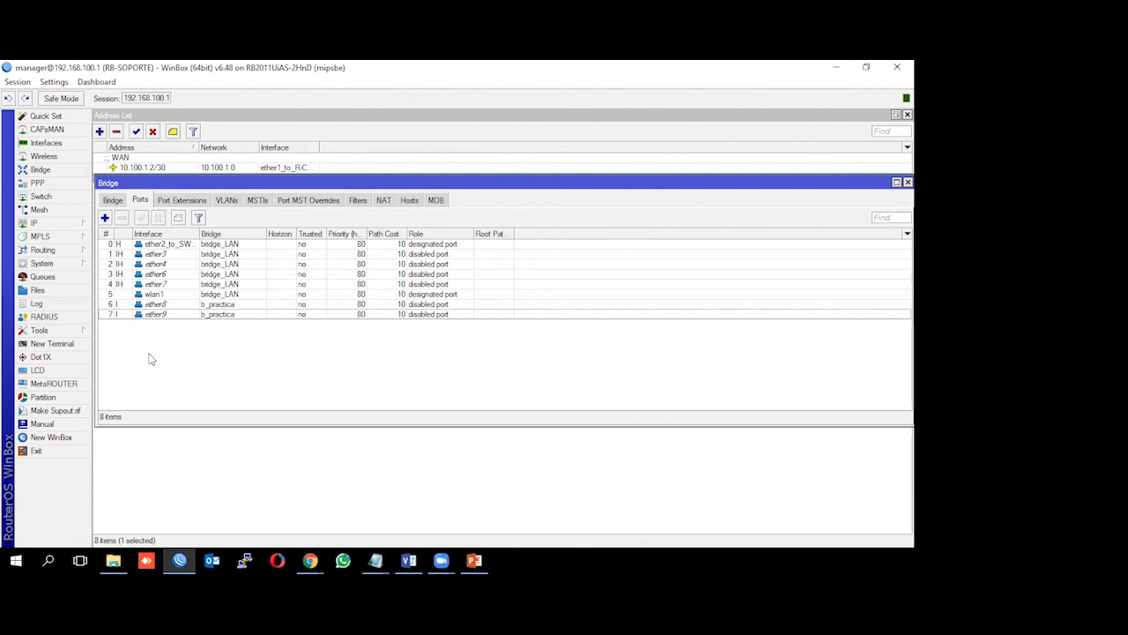
click(165, 304)
click(164, 314)
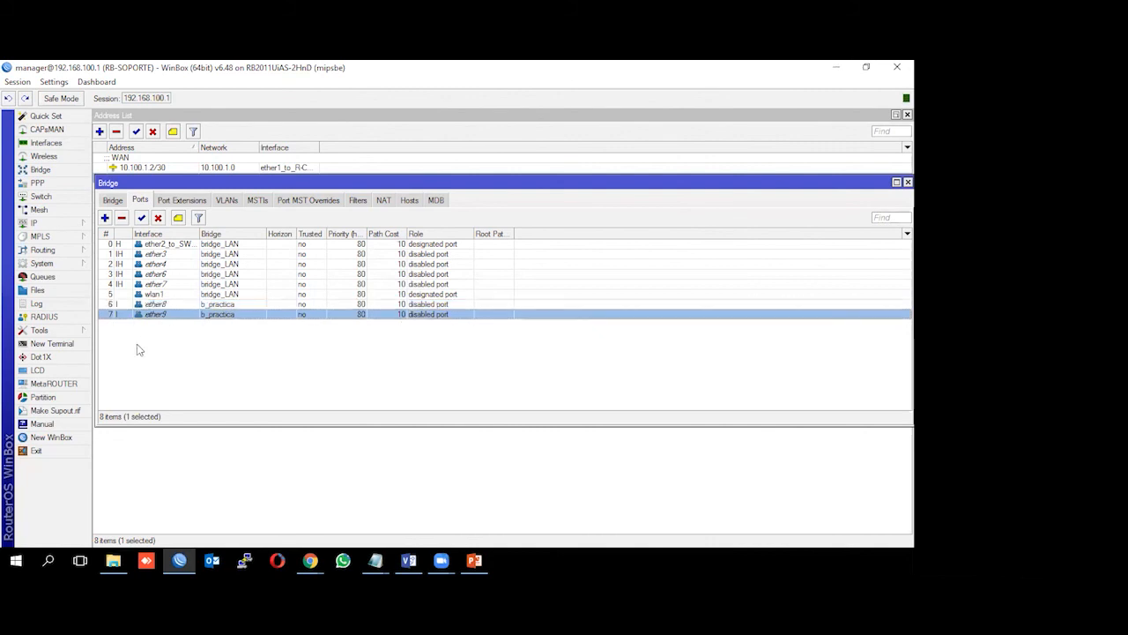
click(161, 305)
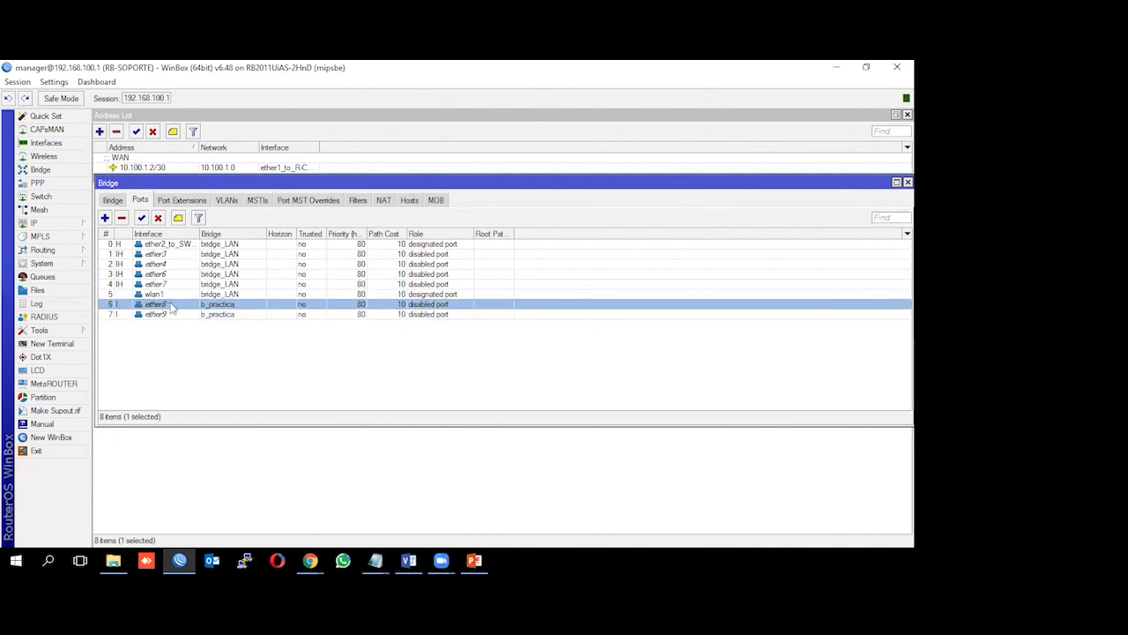
click(161, 275)
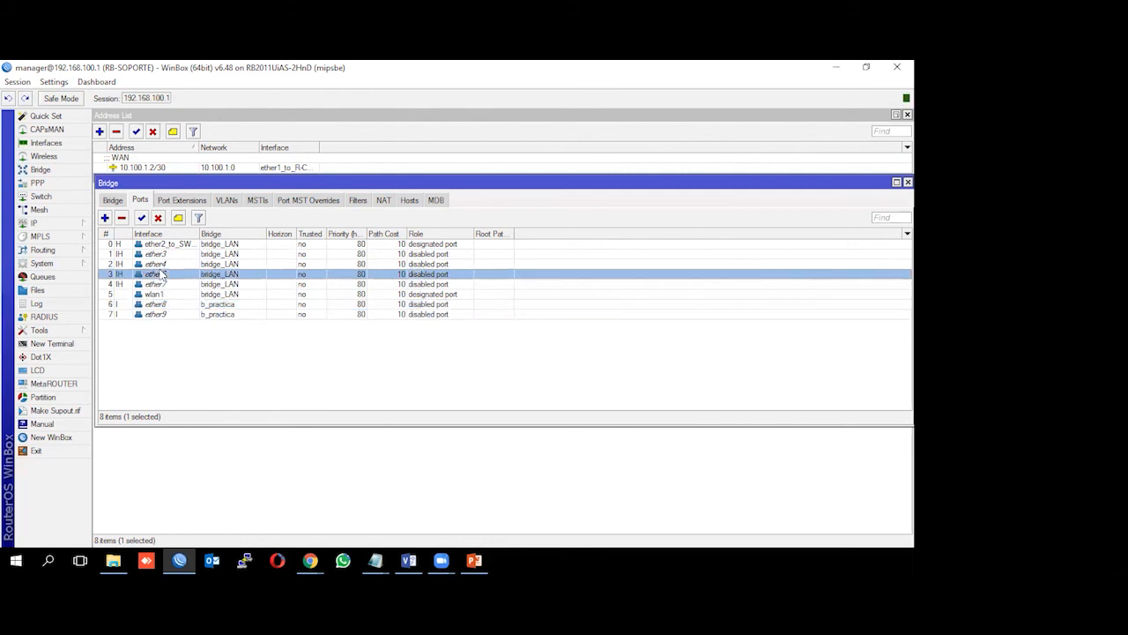
click(161, 305)
click(163, 315)
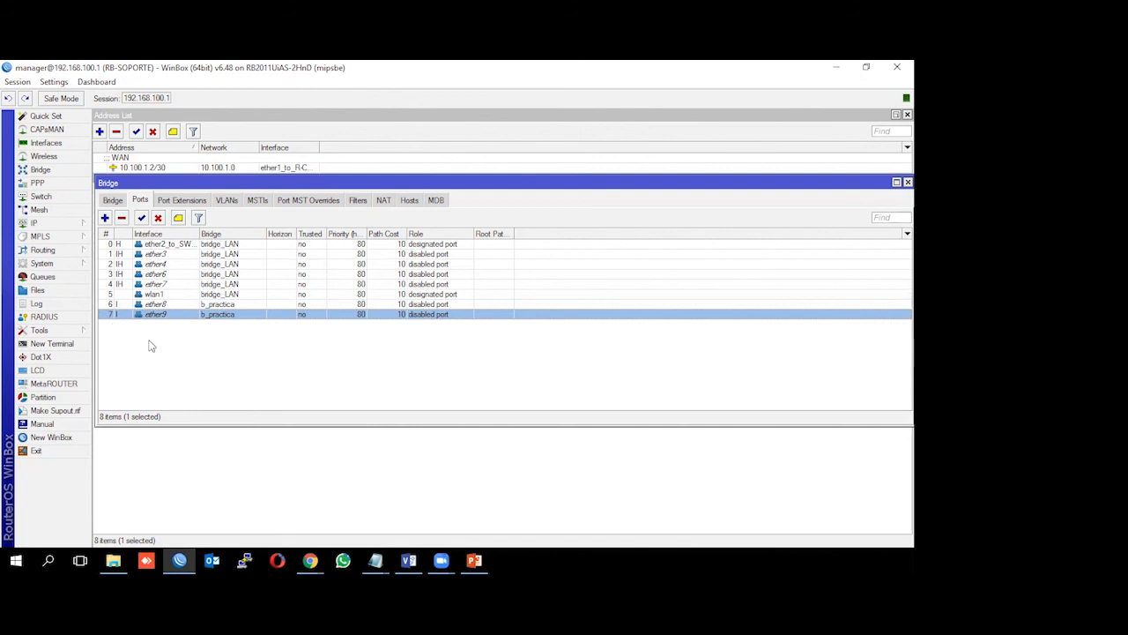
click(150, 344)
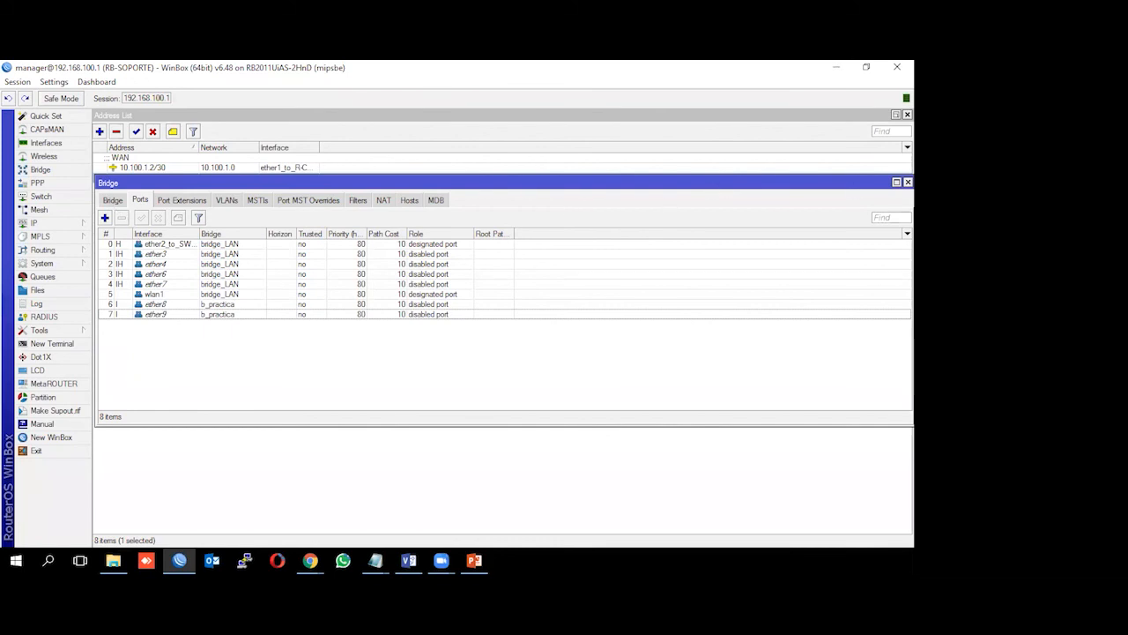
click(908, 182)
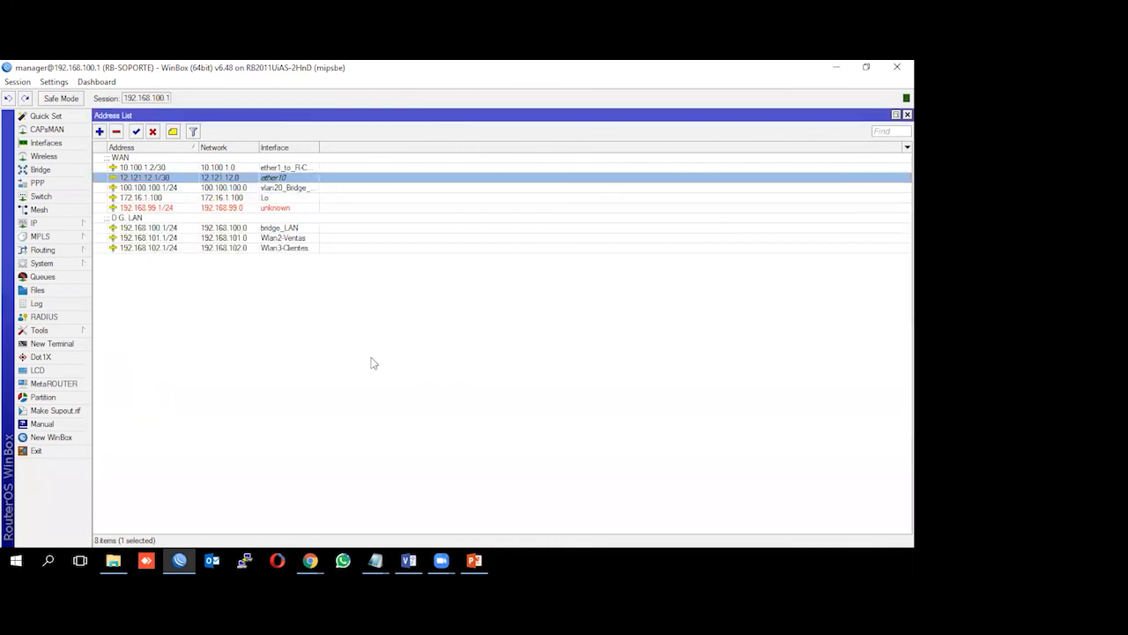
Step: Add the IP address 10.101.101.1/24 to interface b_practica and select its entry in the address list
click(24, 226)
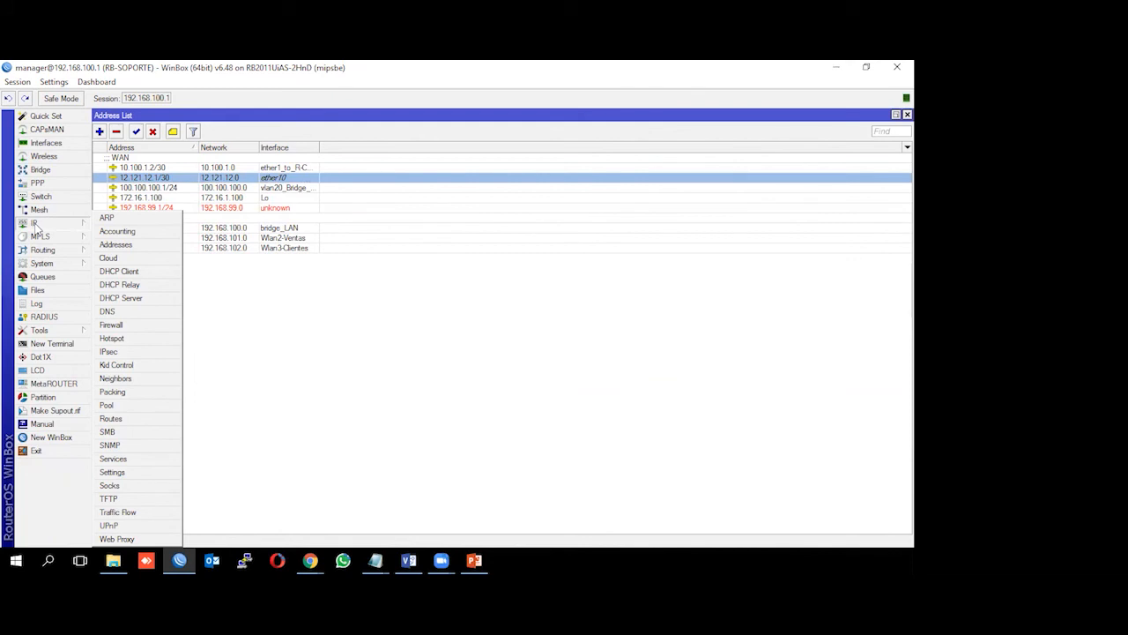
click(115, 244)
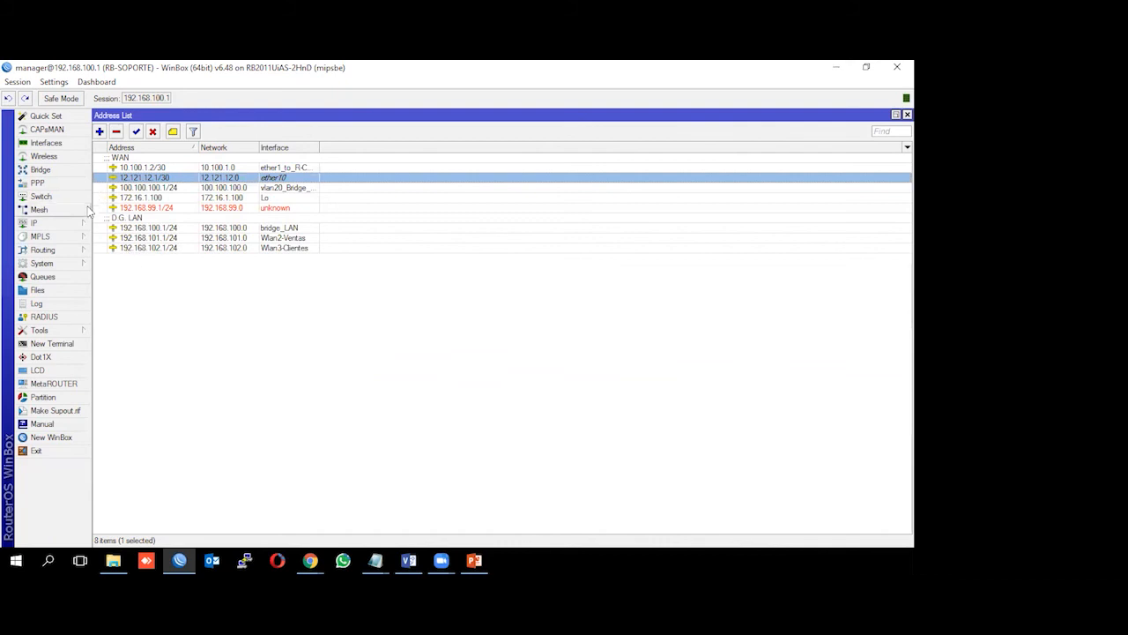
click(99, 132)
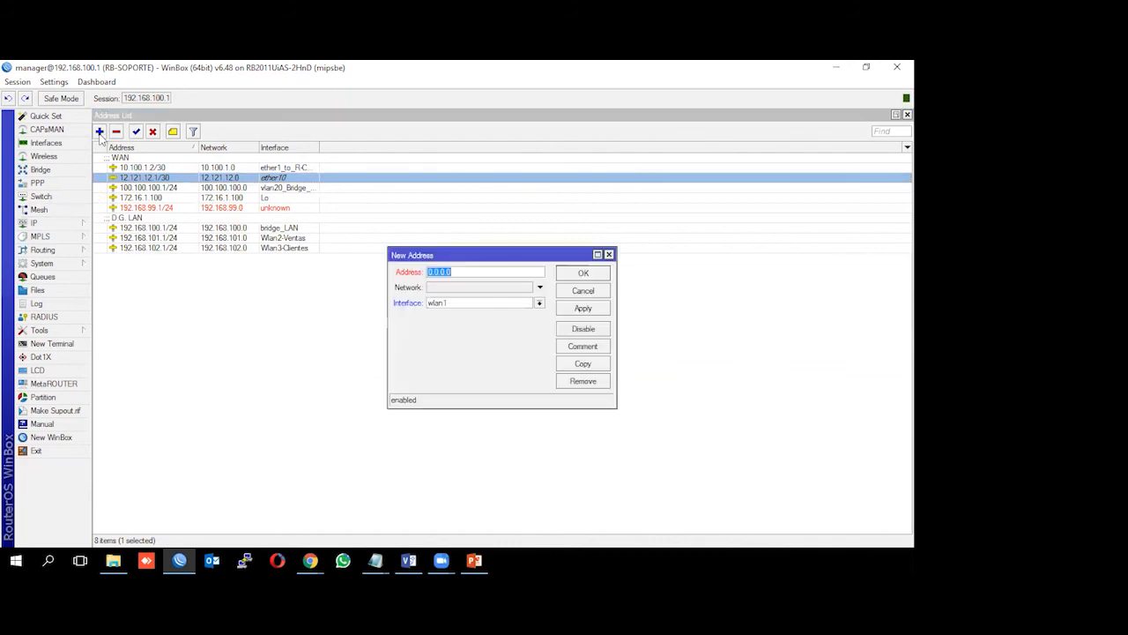
click(538, 302)
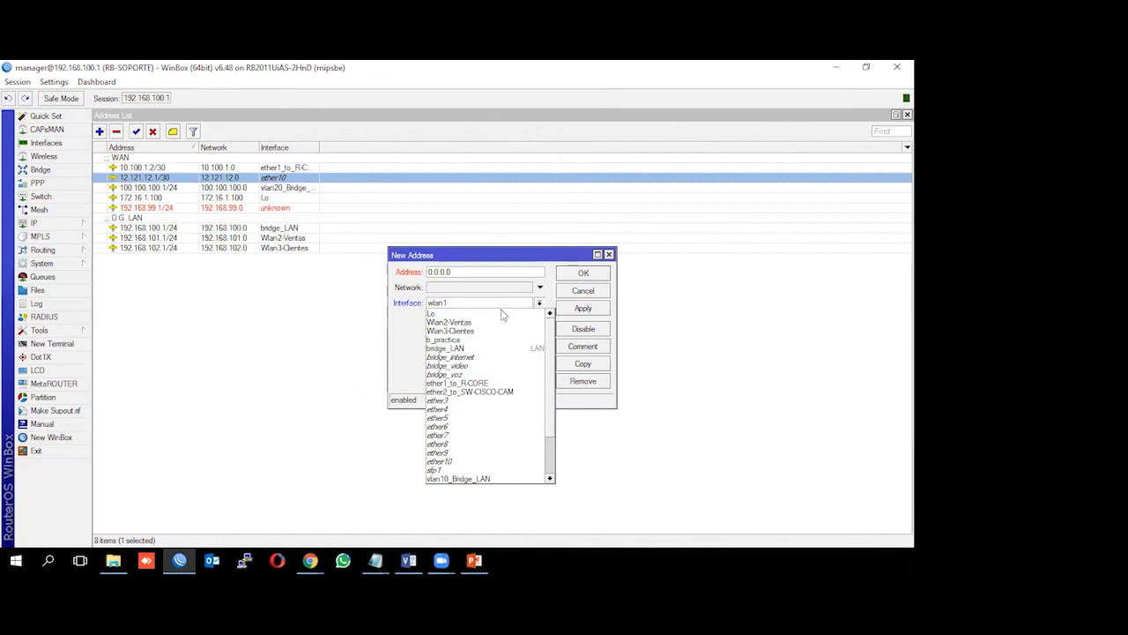
click(452, 341)
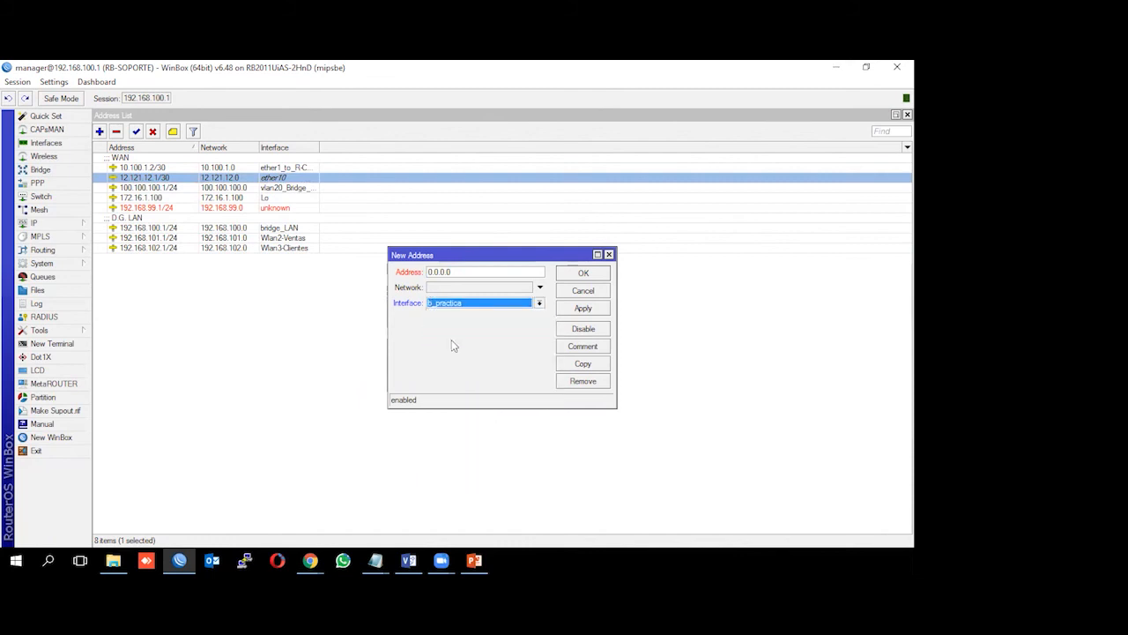
drag(470, 271, 330, 290)
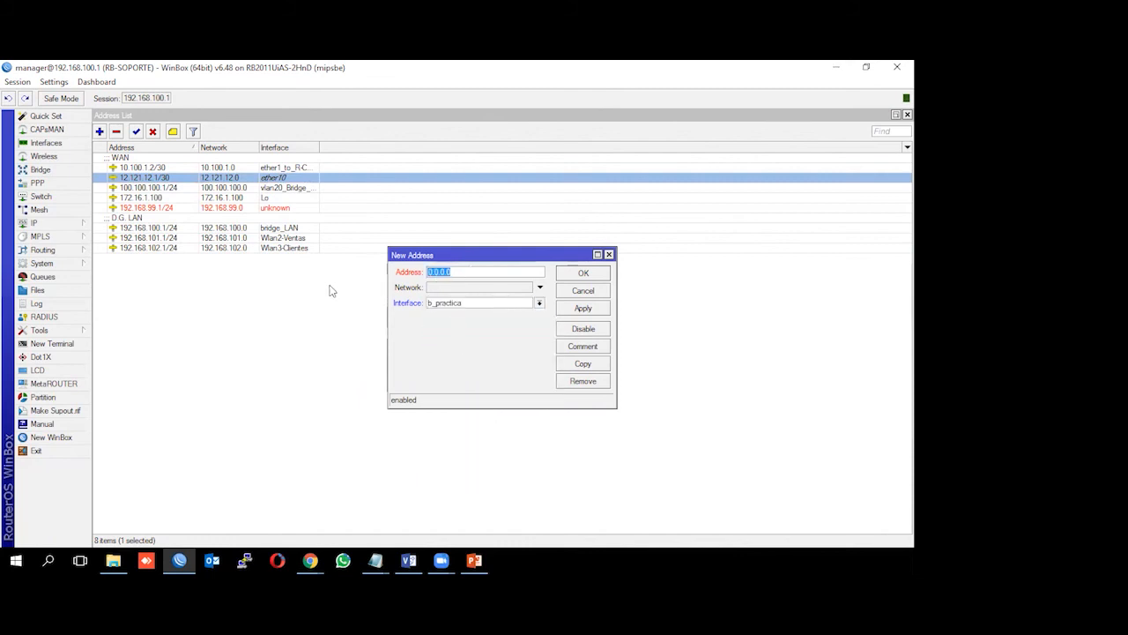
text(10.101)
click(593, 309)
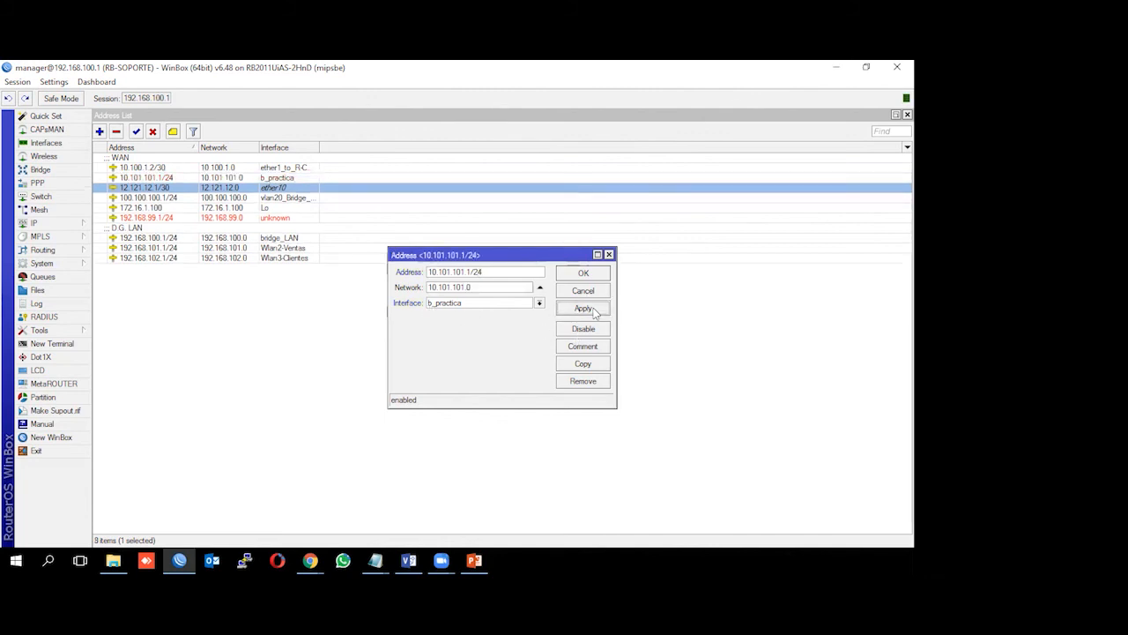
click(582, 274)
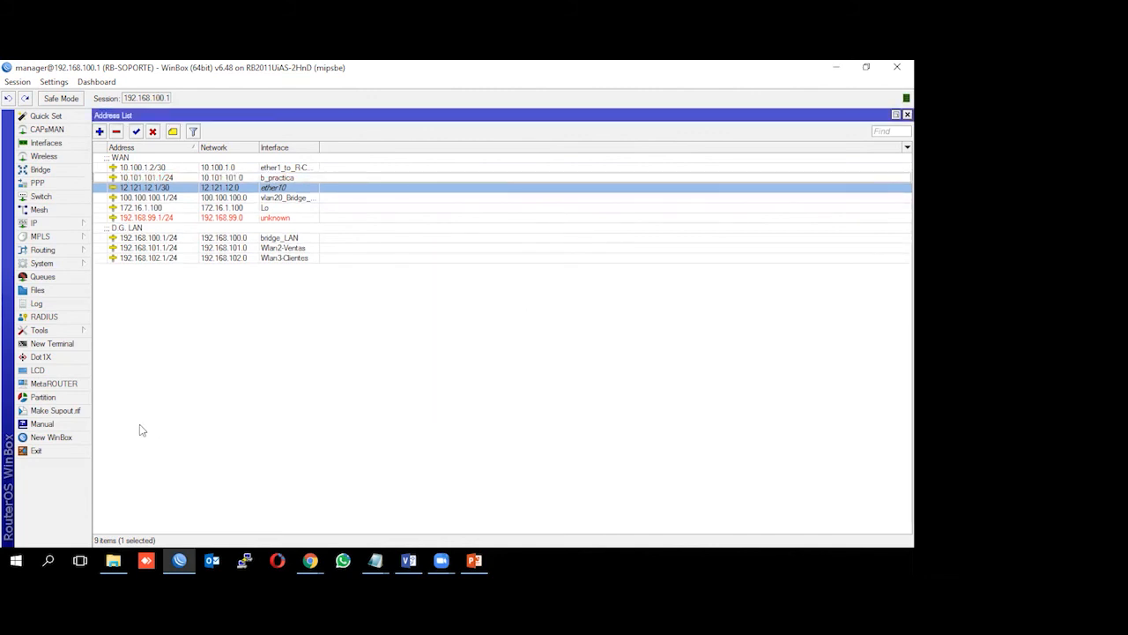
click(147, 179)
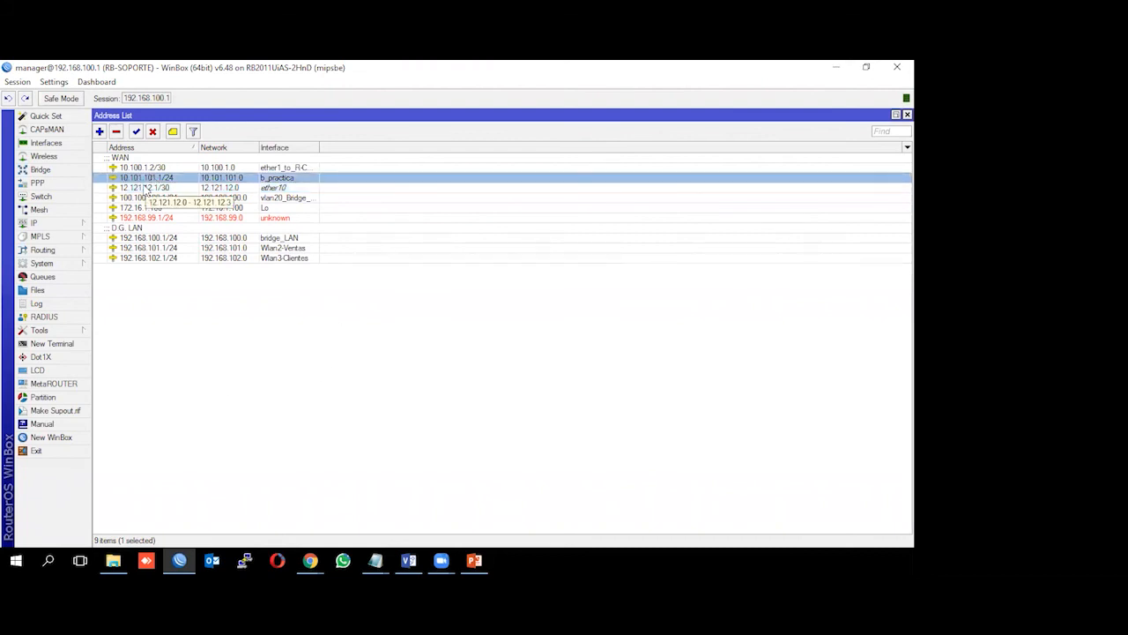
Step: View the DHCP client list, and close it together with the address list
click(51, 226)
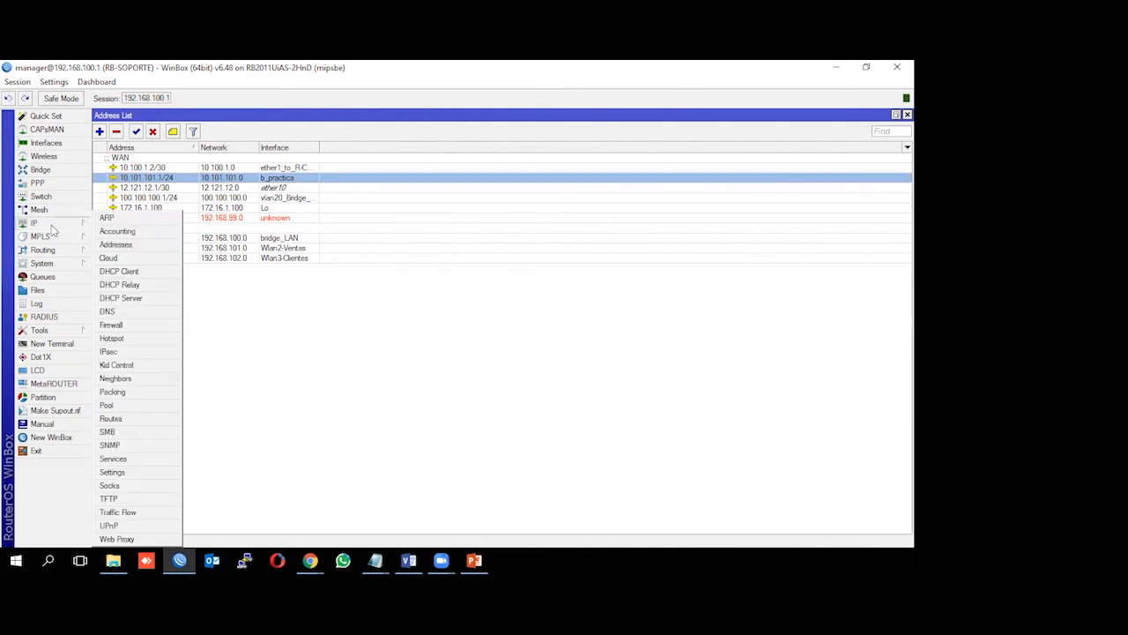
click(123, 270)
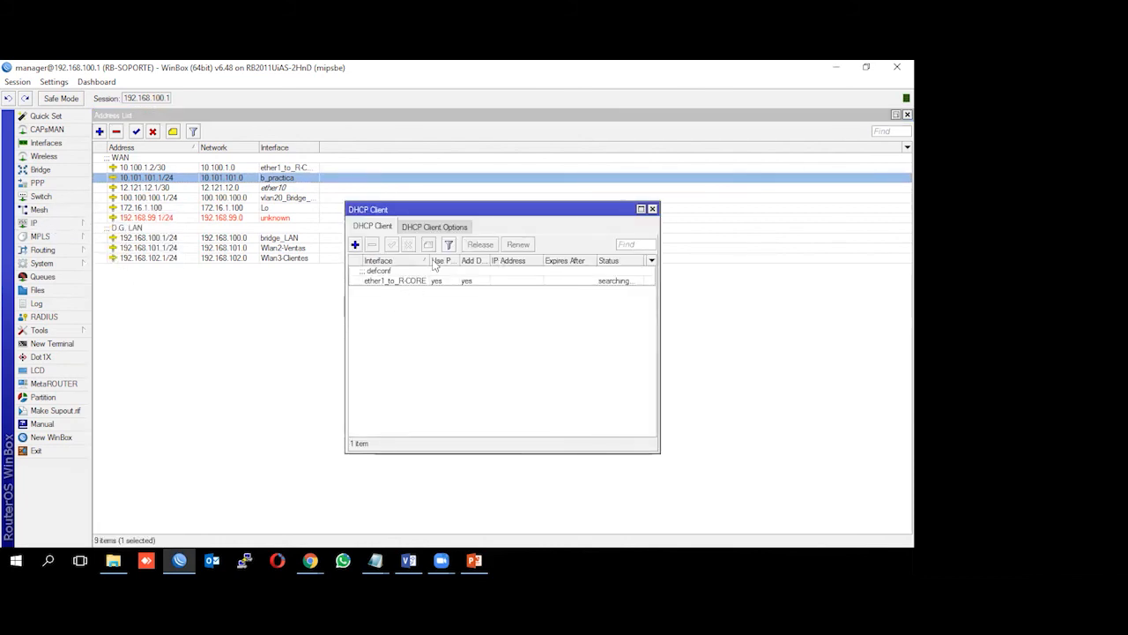
click(640, 210)
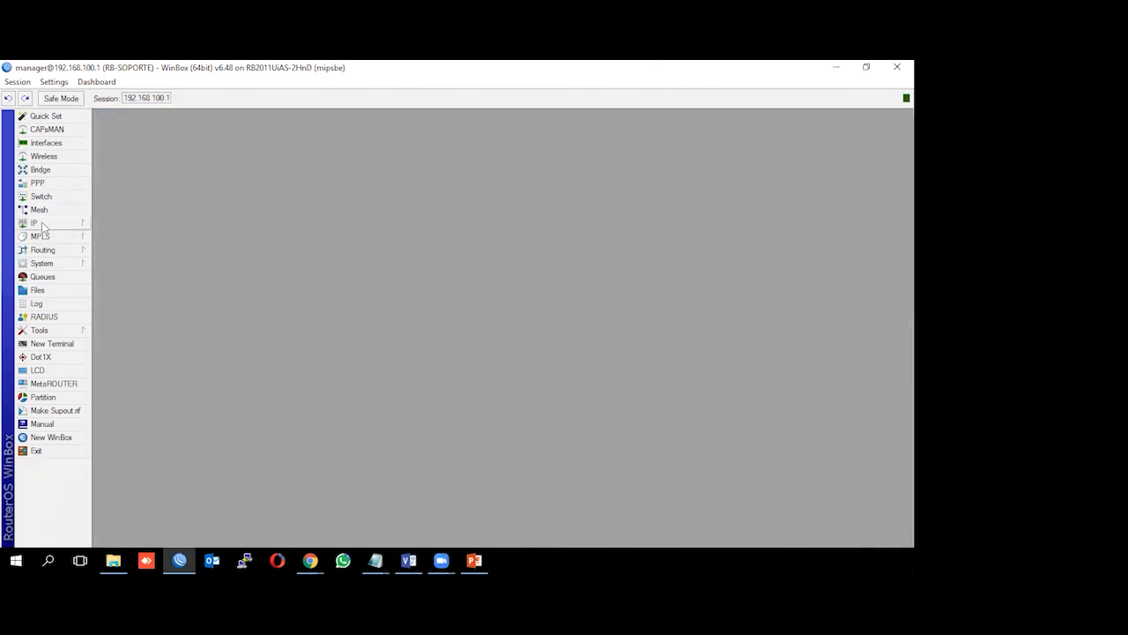
Step: Run DHCP Setup on interface b_practica with address space 10.101.101.0/24 and gateway 10.101.101.1
click(41, 226)
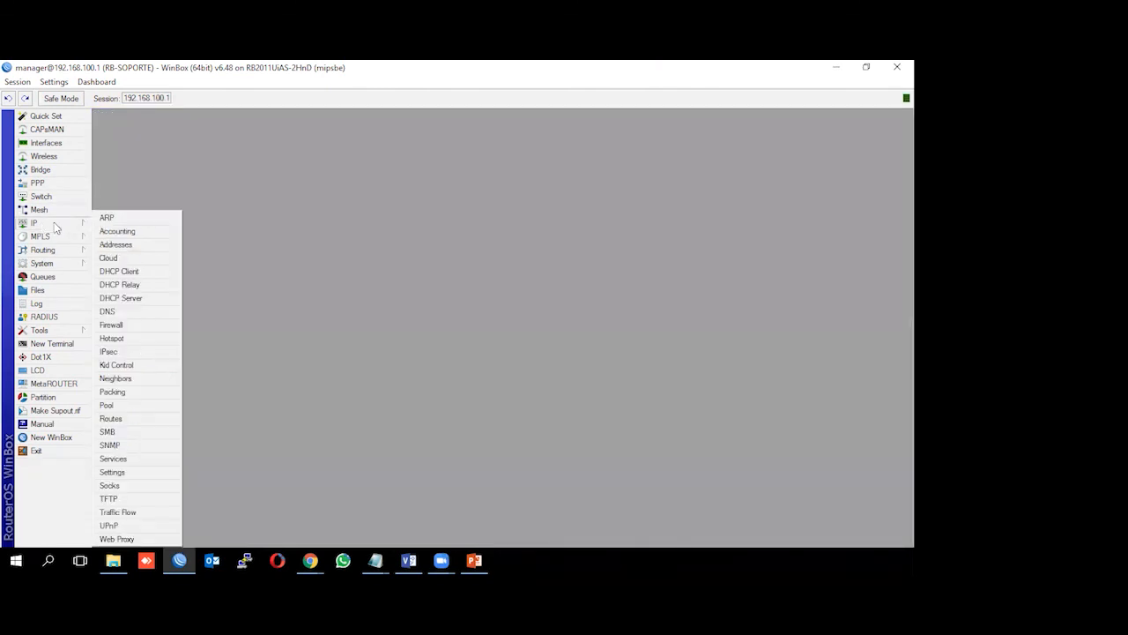
click(137, 303)
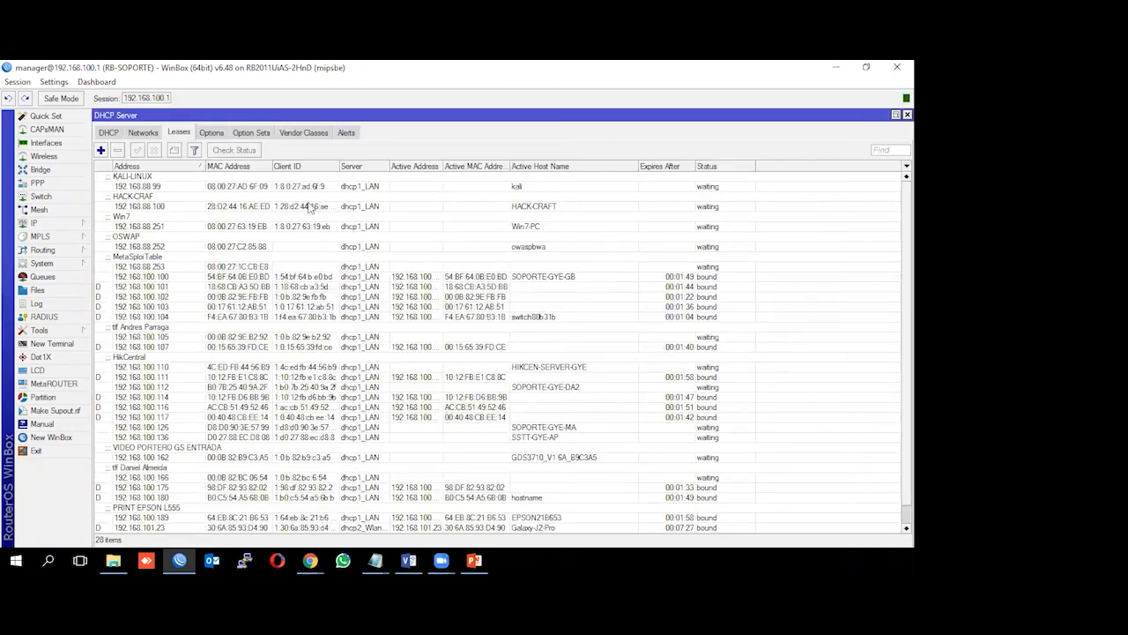
click(108, 133)
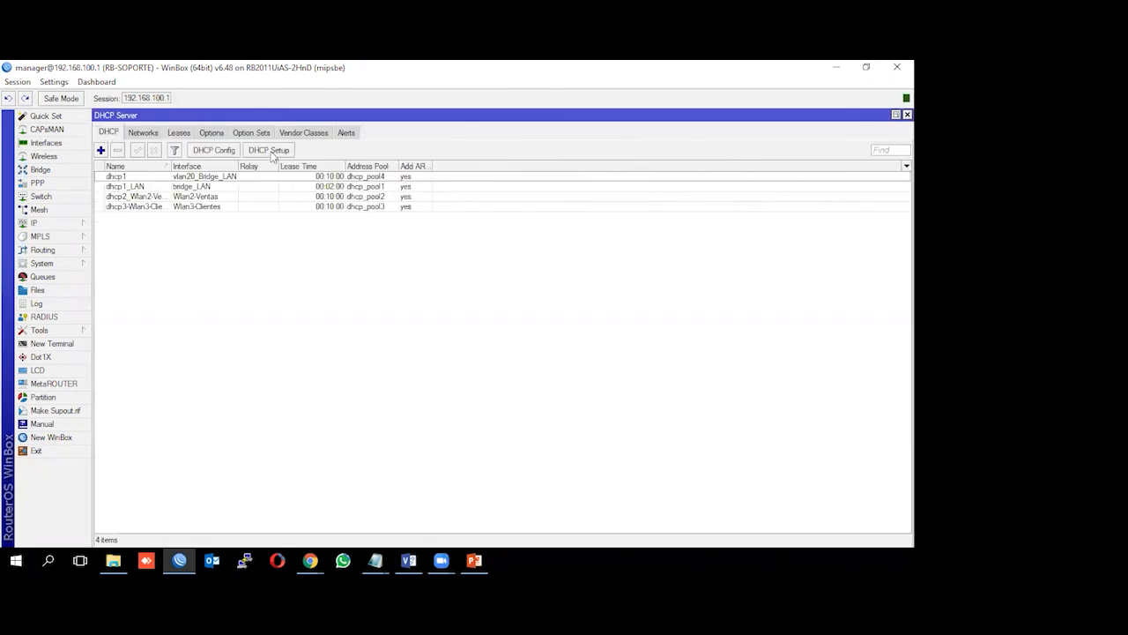
click(269, 150)
click(596, 327)
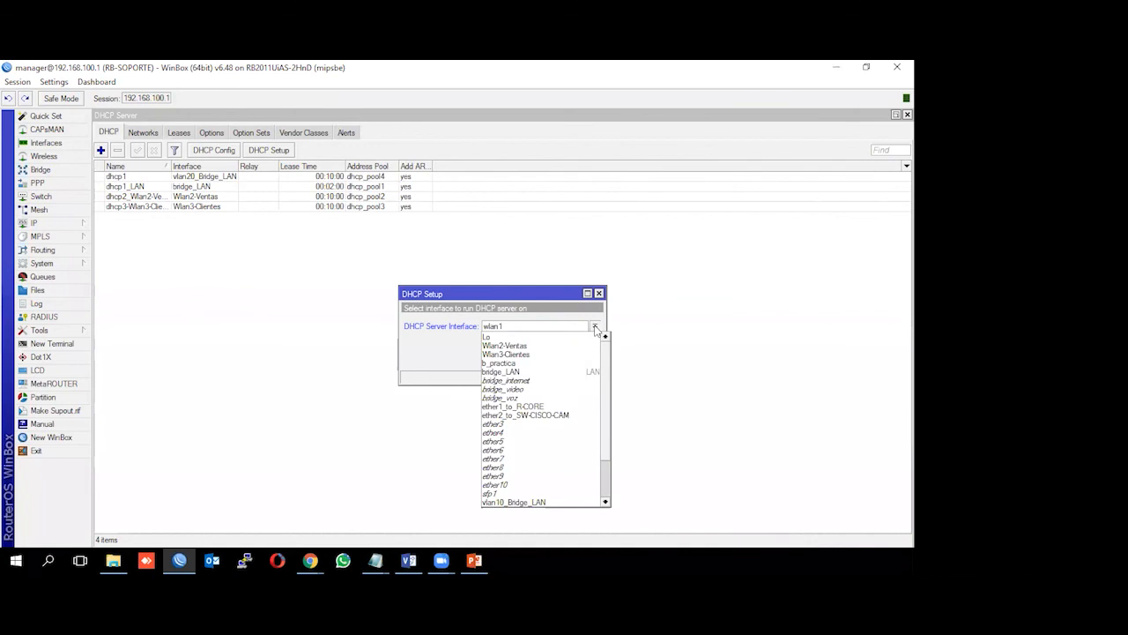
click(523, 362)
click(549, 359)
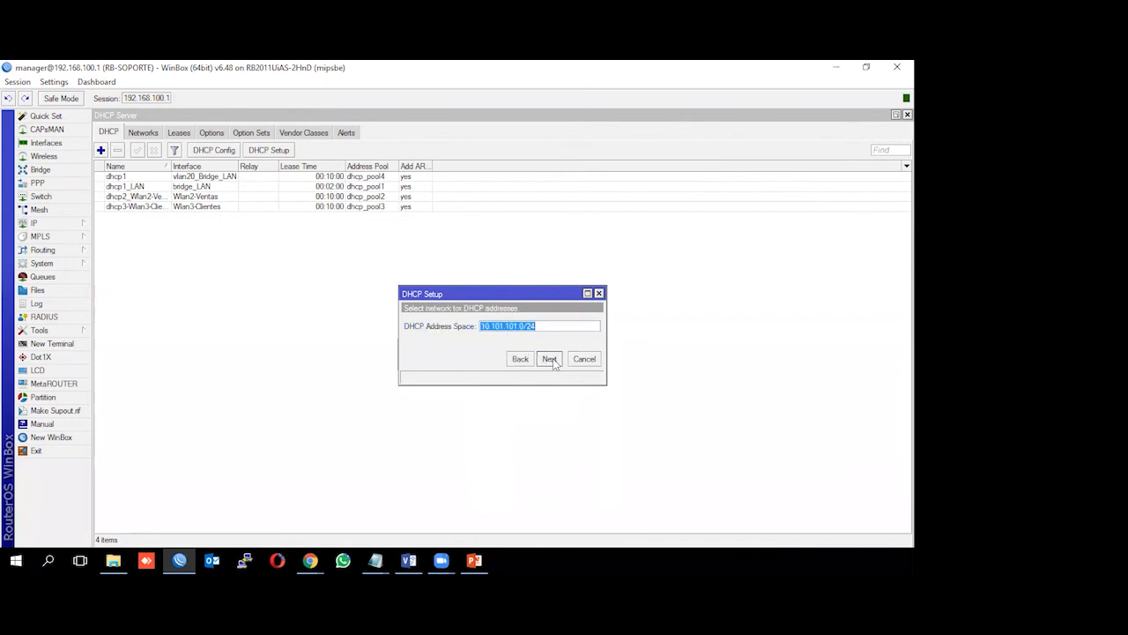
click(549, 359)
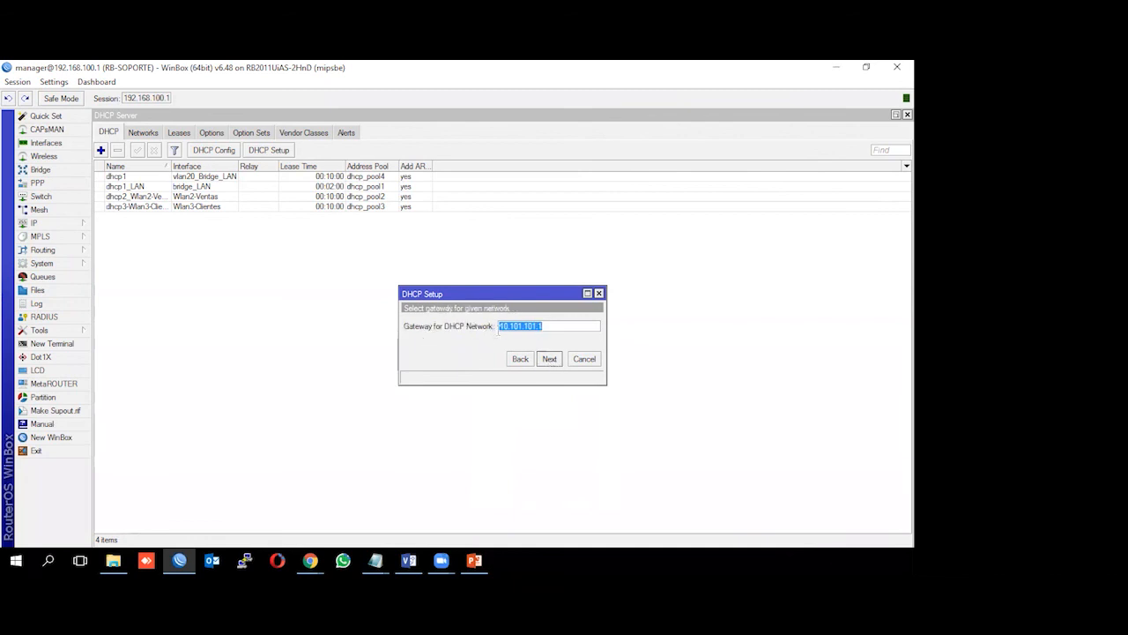
click(550, 360)
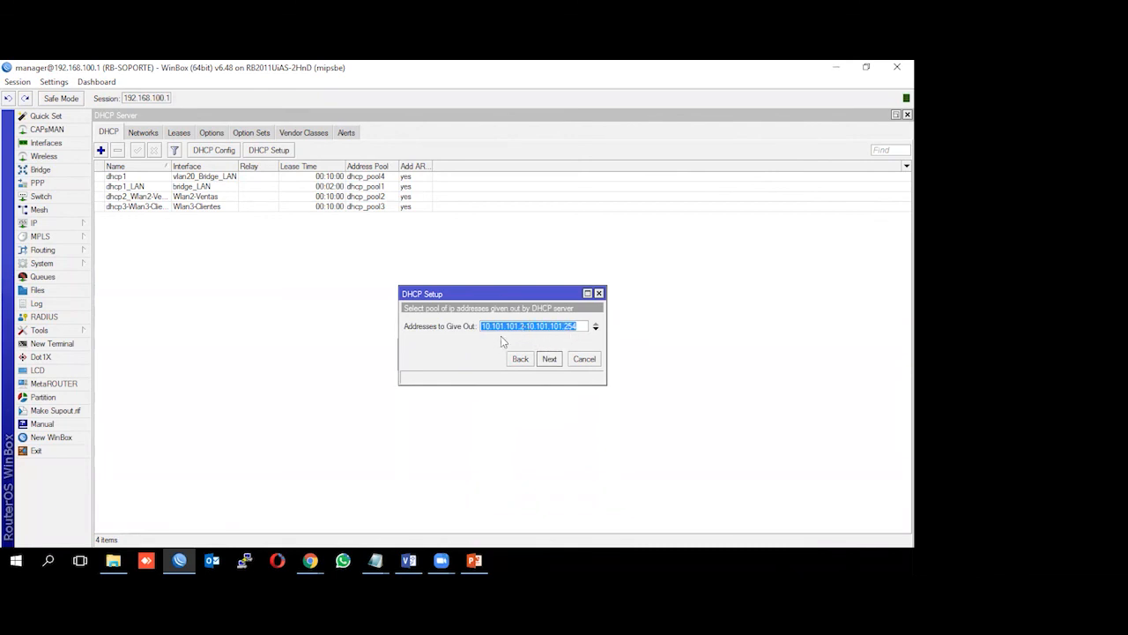
Step: Set the addresses to give out to 10.101.101.100-10.101.101.254 and accept DNS servers 10.100.1.1 and 1.1.1.3
click(528, 327)
key(BackSpace)
text(100)
click(549, 359)
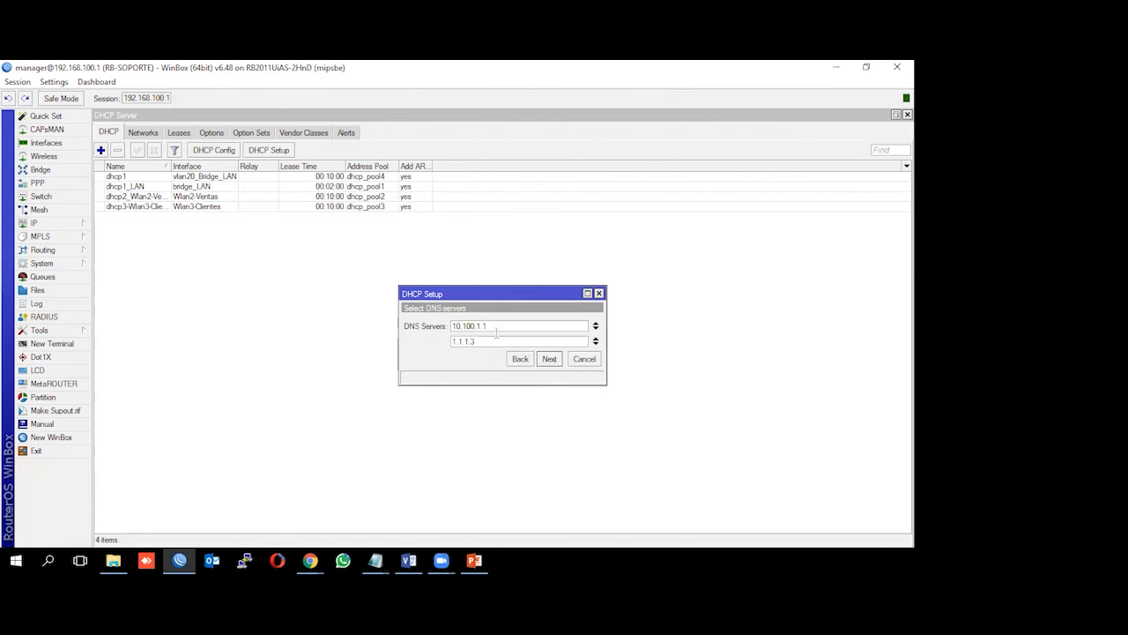
click(551, 360)
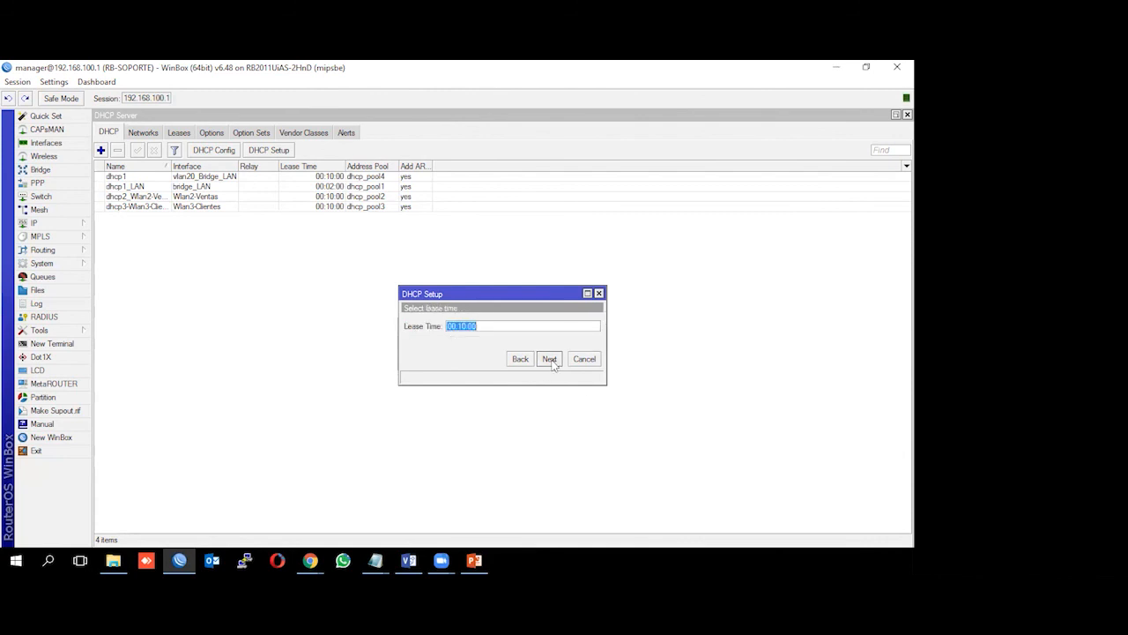
Step: Set the DHCP lease time to 00:01:00 and finish the DHCP setup
click(478, 326)
key(BackSpace)
key(BackSpace)
text(02)
key(BackSpace)
text(1)
click(548, 358)
click(504, 324)
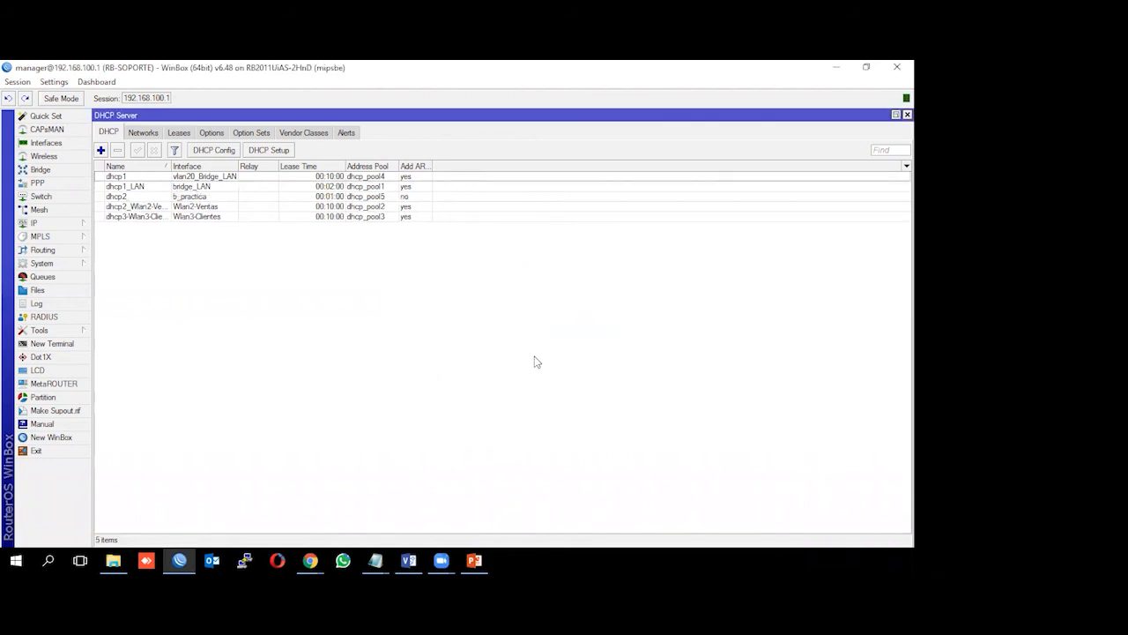
Step: View the DHCP leases, selecting 192.168.100.100, view the ARP list, and close both windows
click(179, 132)
scroll(506, 348, down, 1)
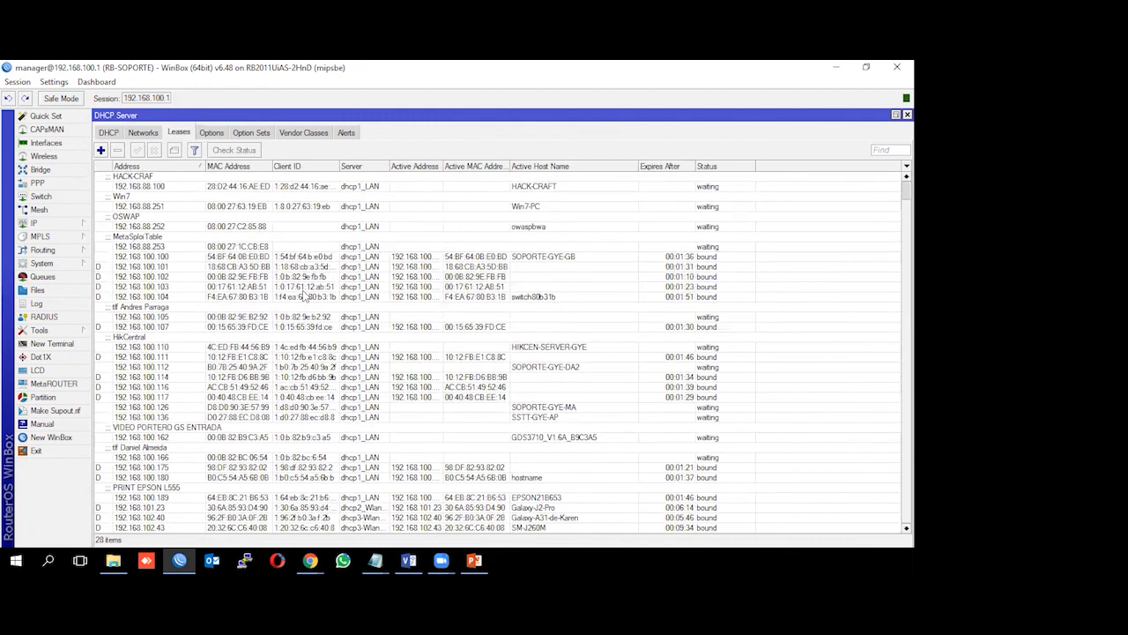
click(493, 258)
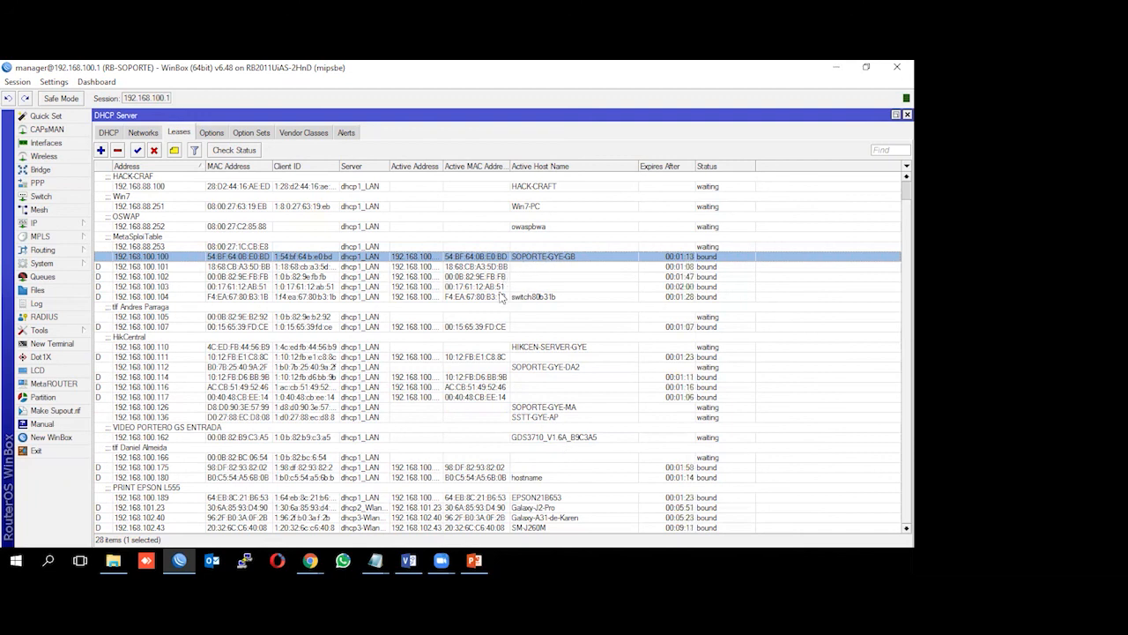
click(33, 223)
click(107, 218)
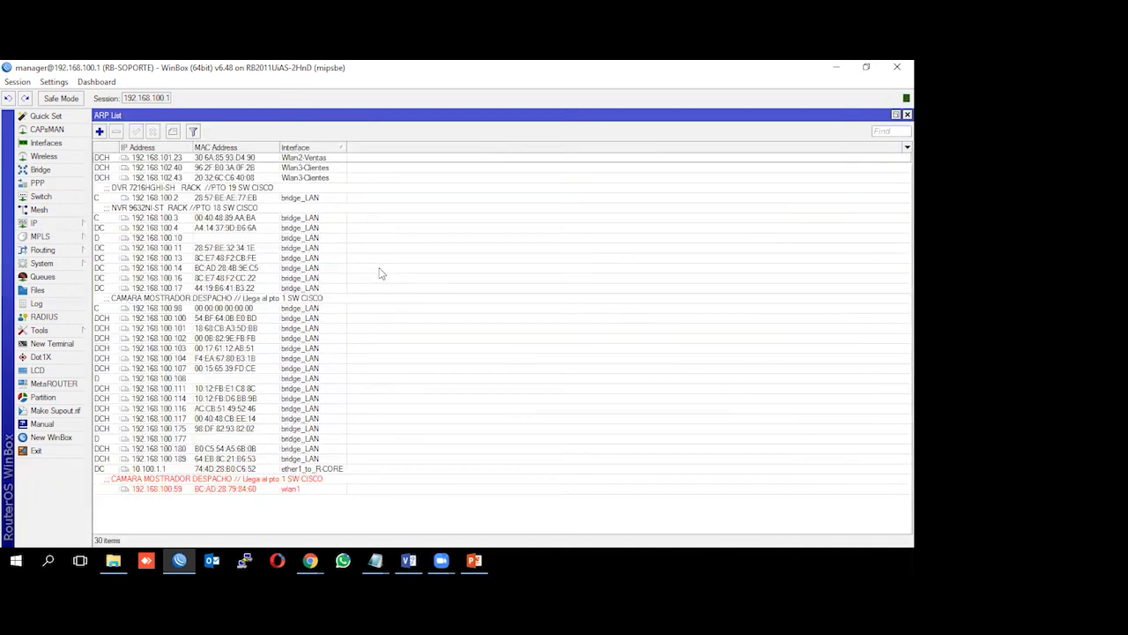
click(907, 115)
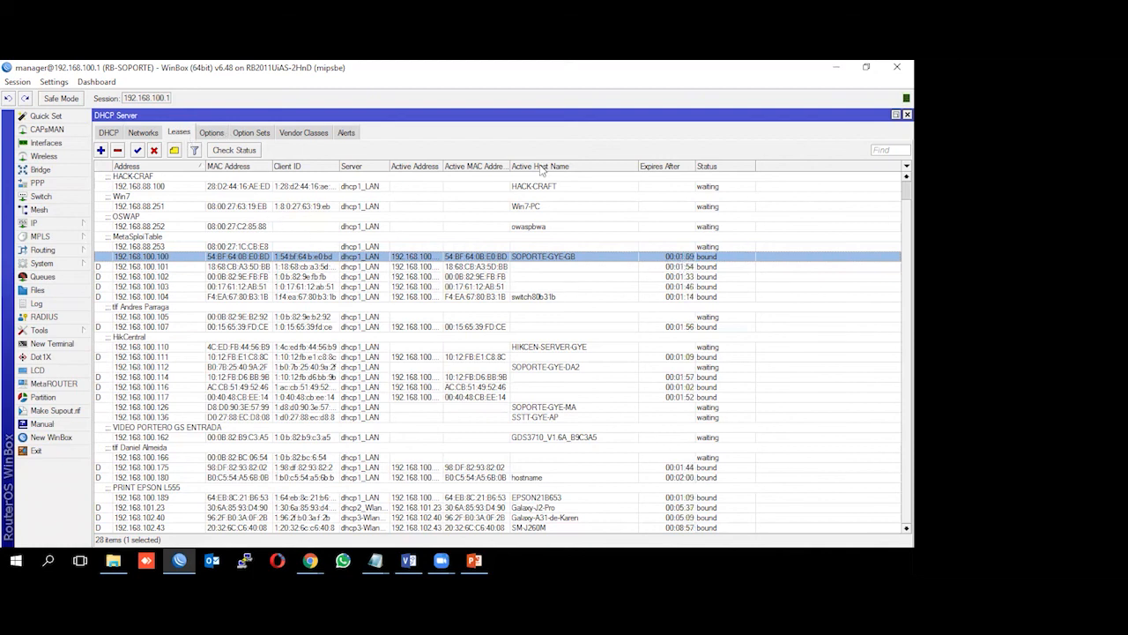
key(Escape)
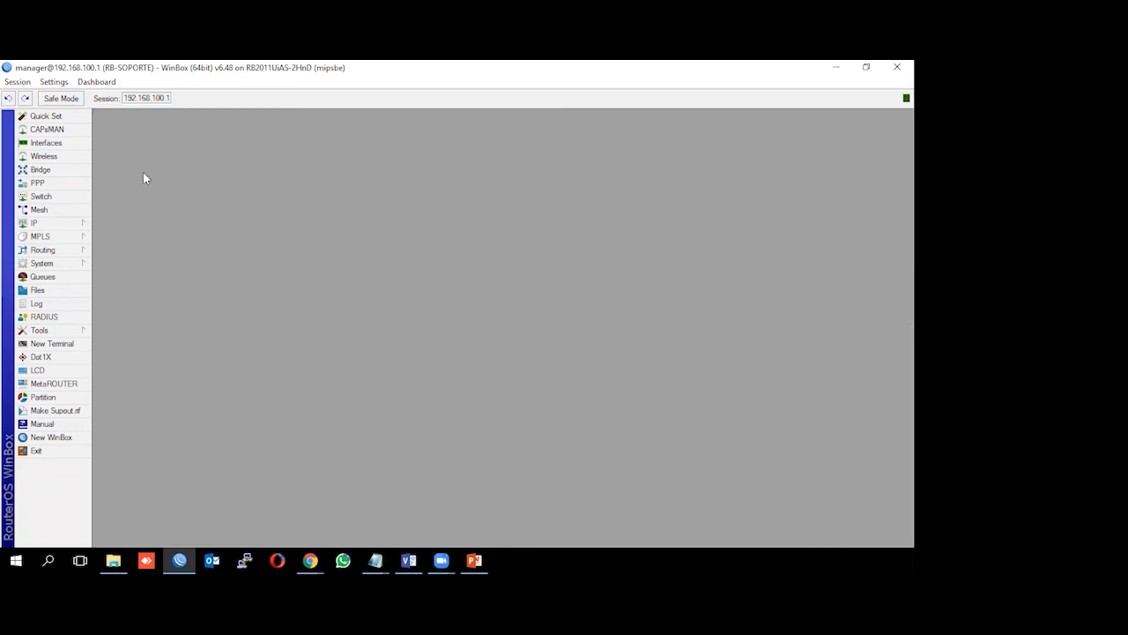
Step: Select the b_practica server in the DHCP server list and switch to the PowerPoint presentation
click(44, 223)
click(148, 298)
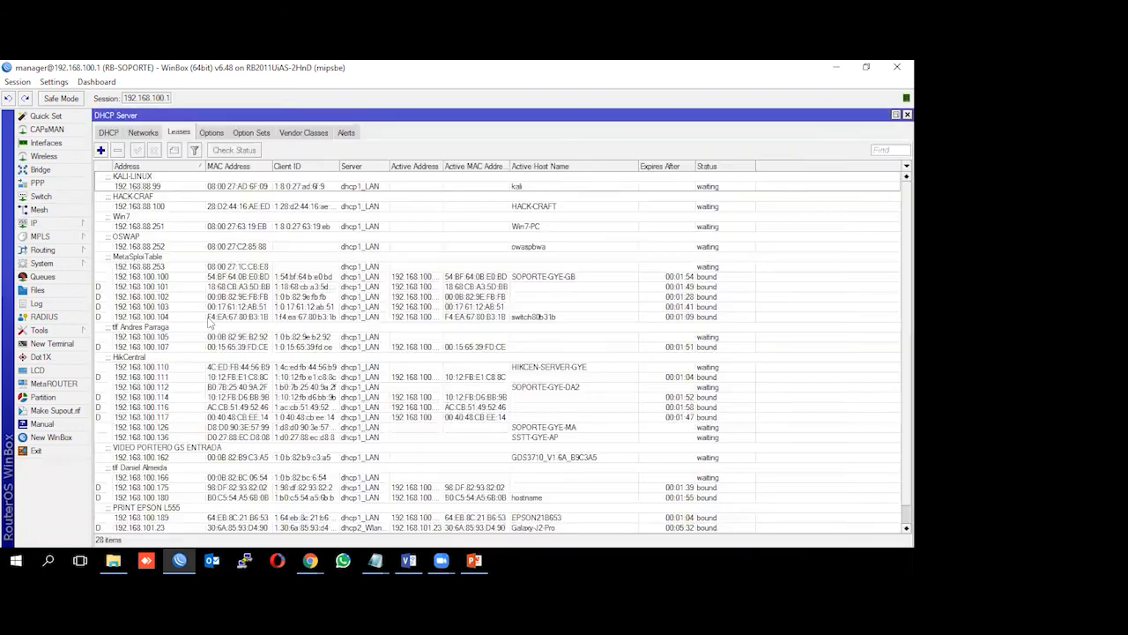
click(106, 134)
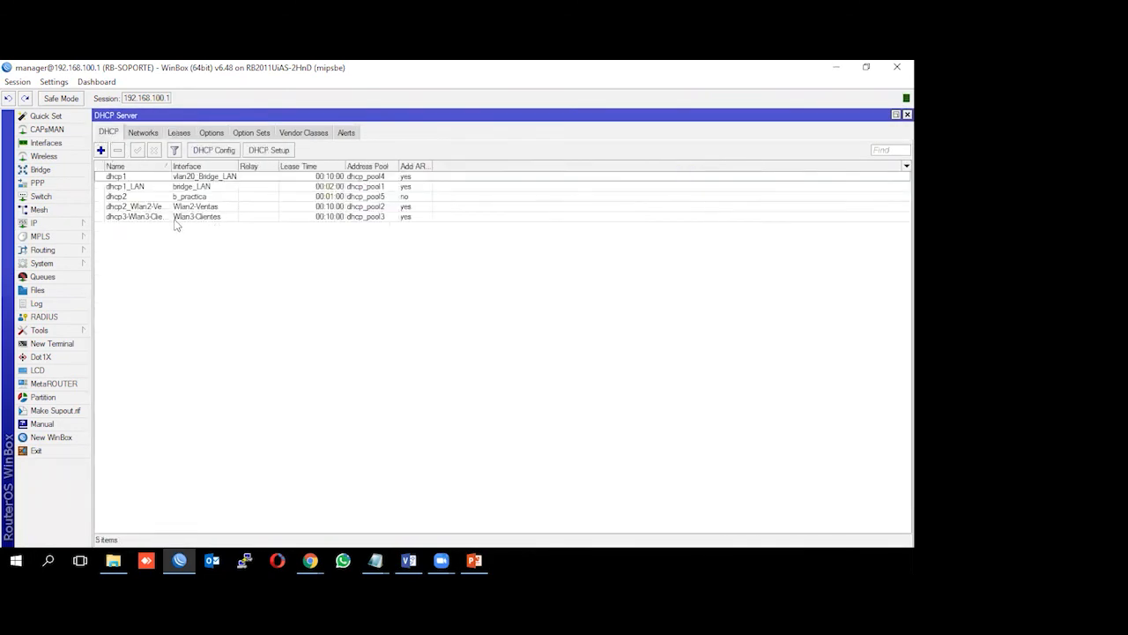
click(201, 199)
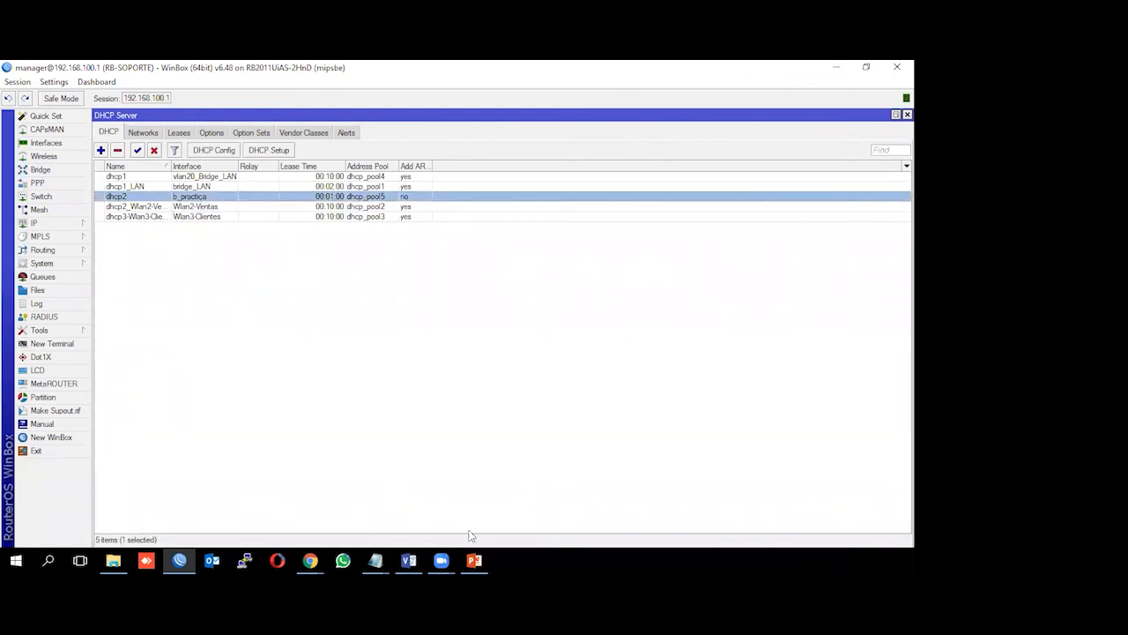
click(467, 561)
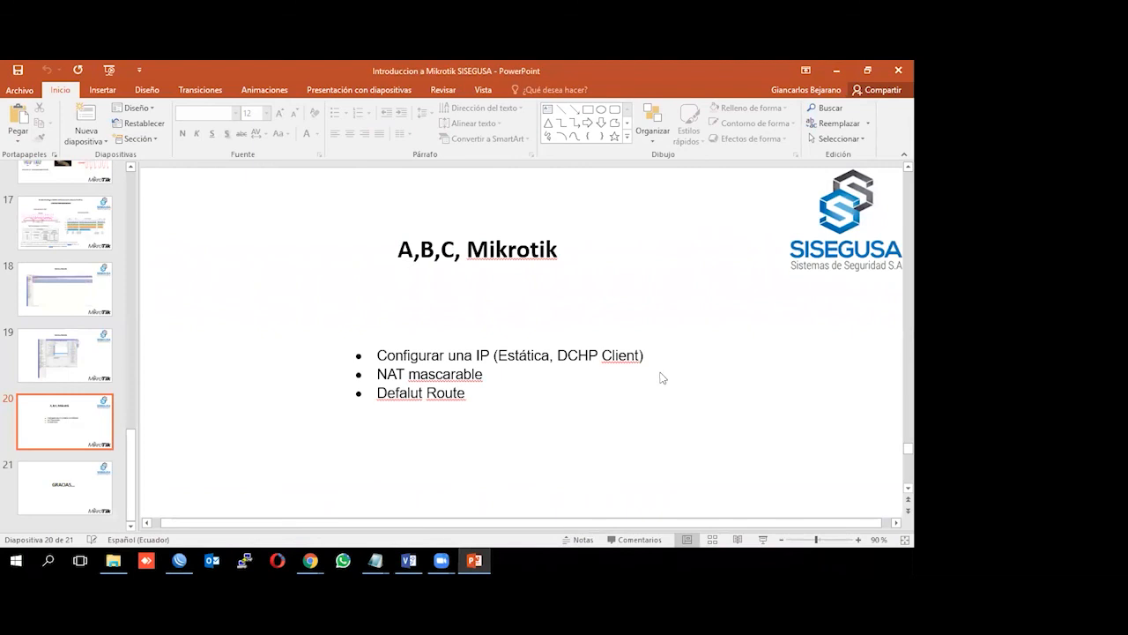
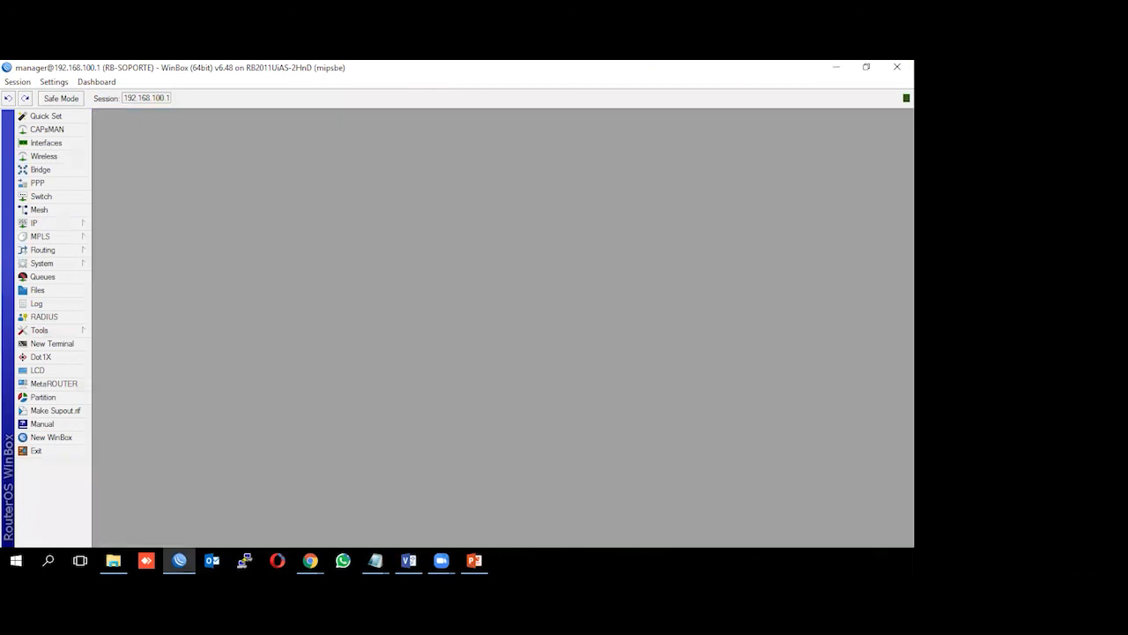
Step: Start a new firewall NAT rule in the srcnat chain with out interface ether10
click(53, 225)
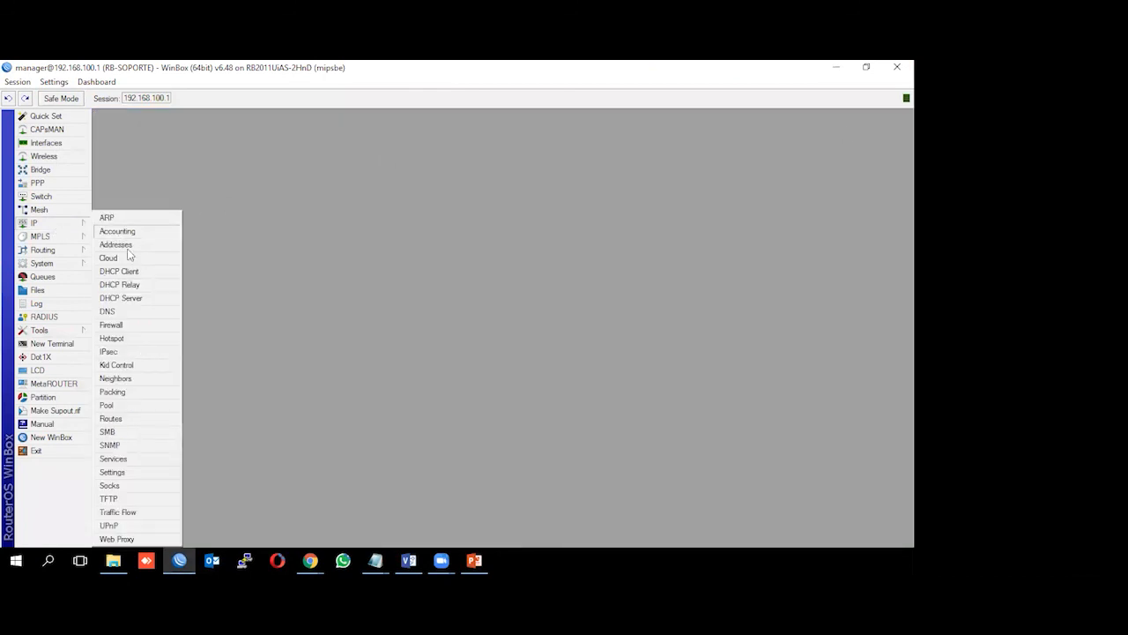
click(130, 325)
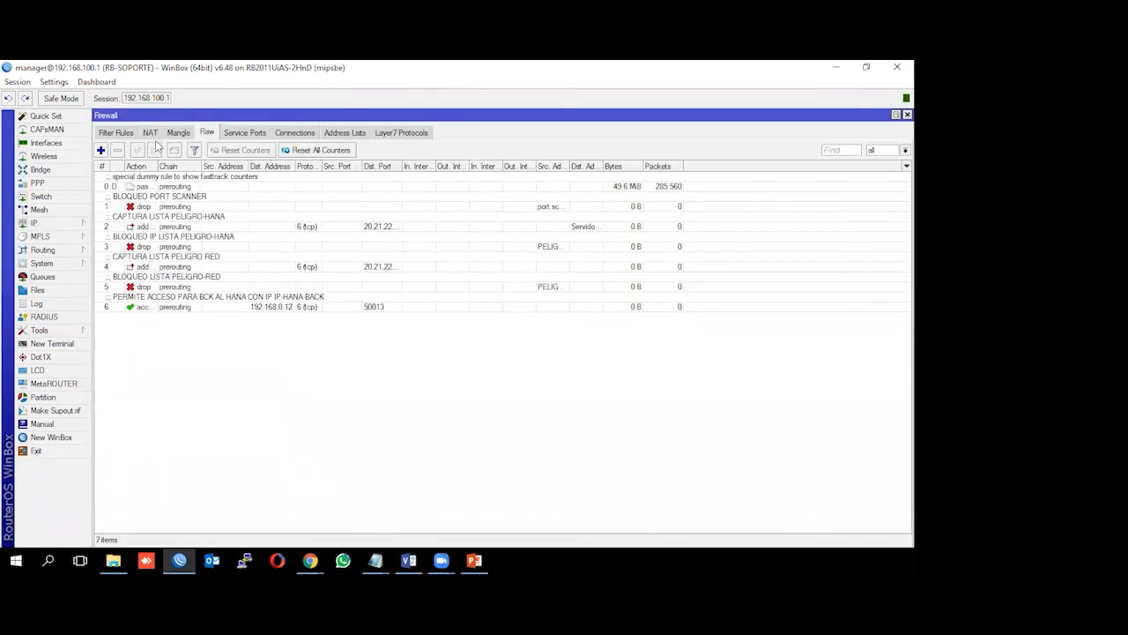
click(151, 133)
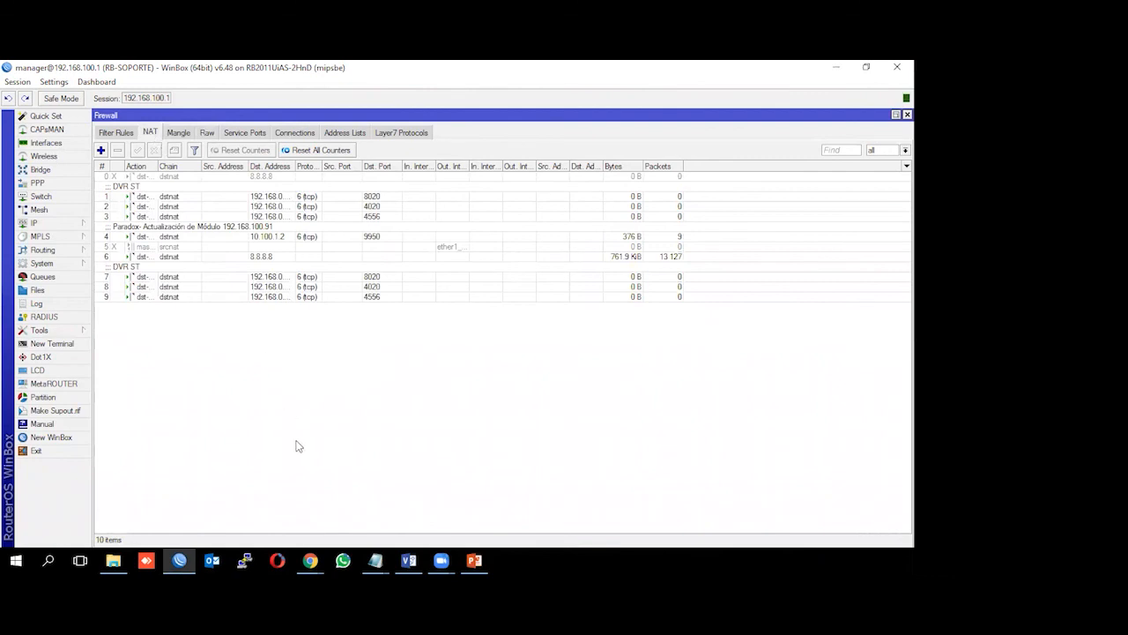
click(100, 150)
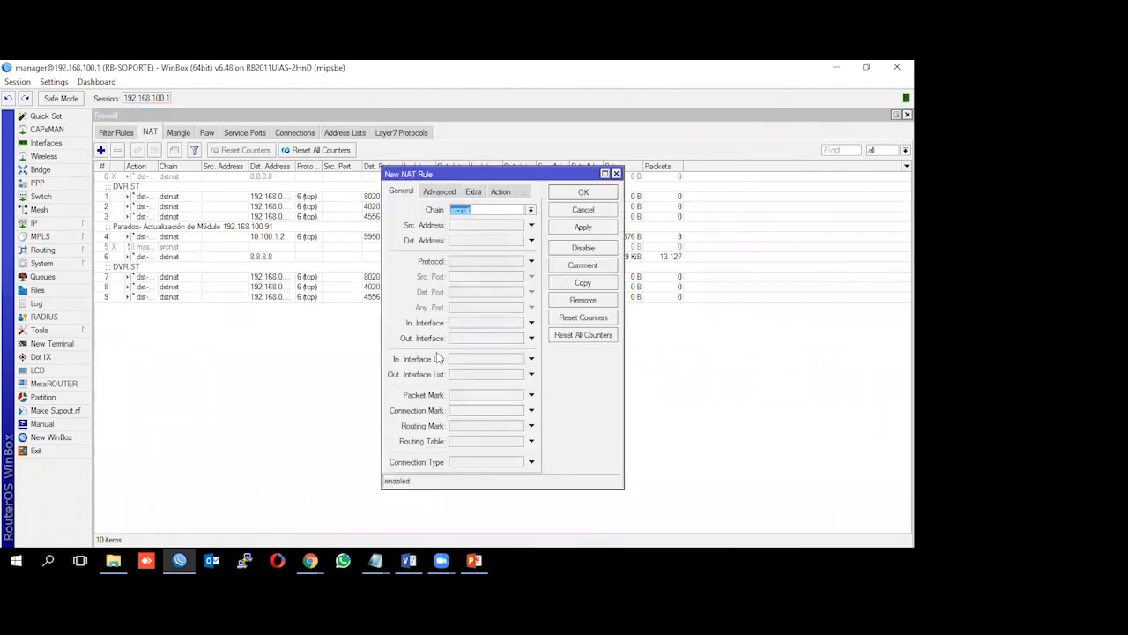
click(530, 339)
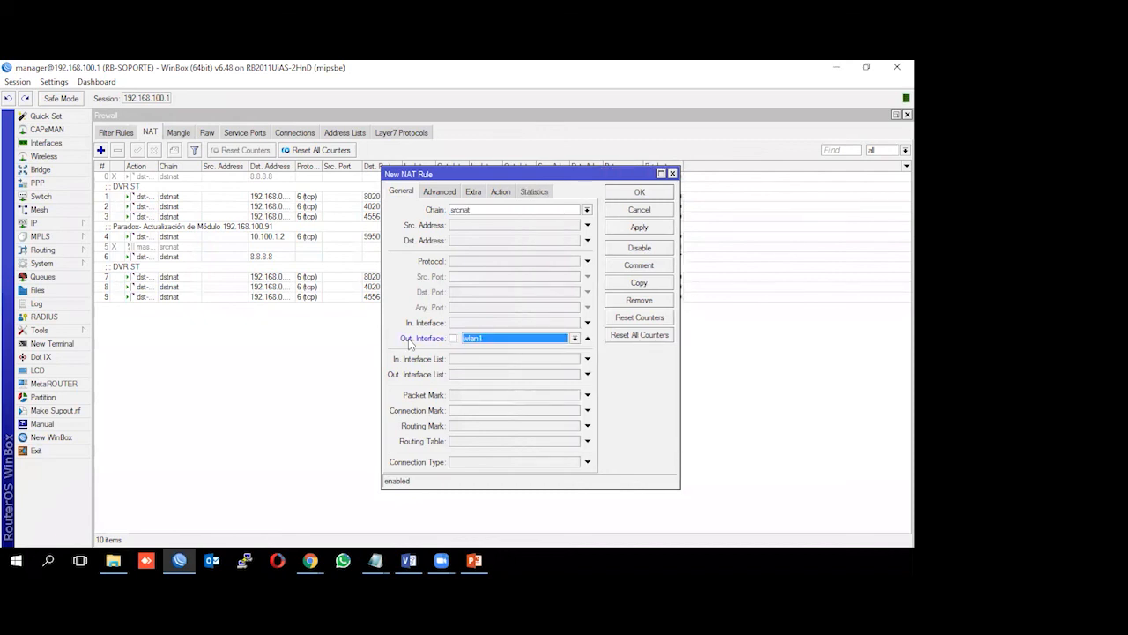
click(574, 338)
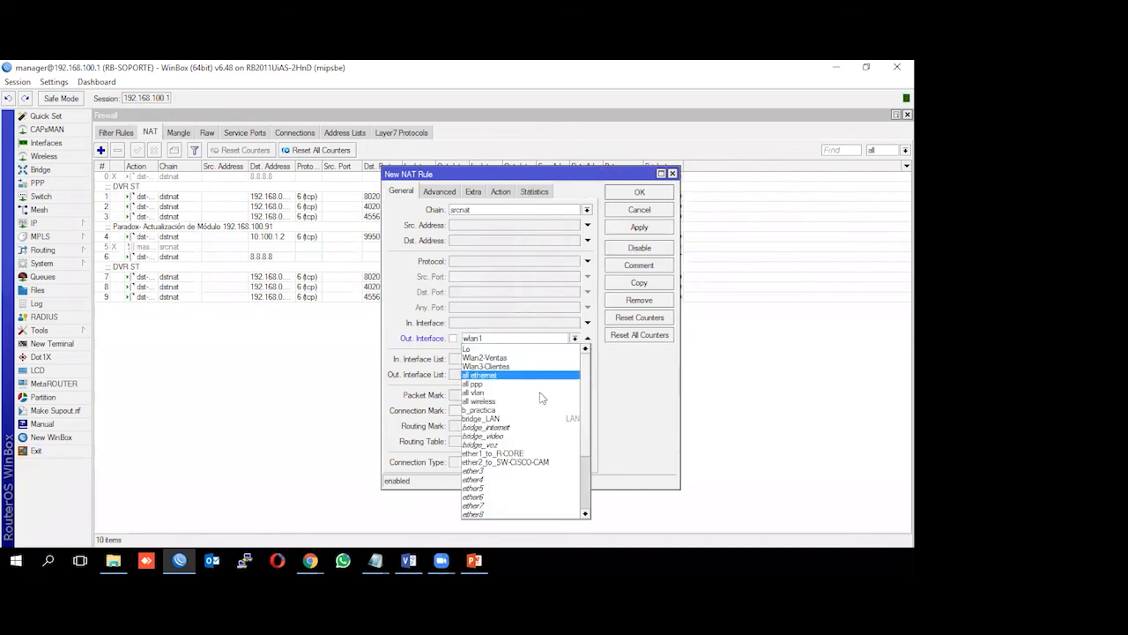
scroll(496, 507, down, 2)
click(494, 514)
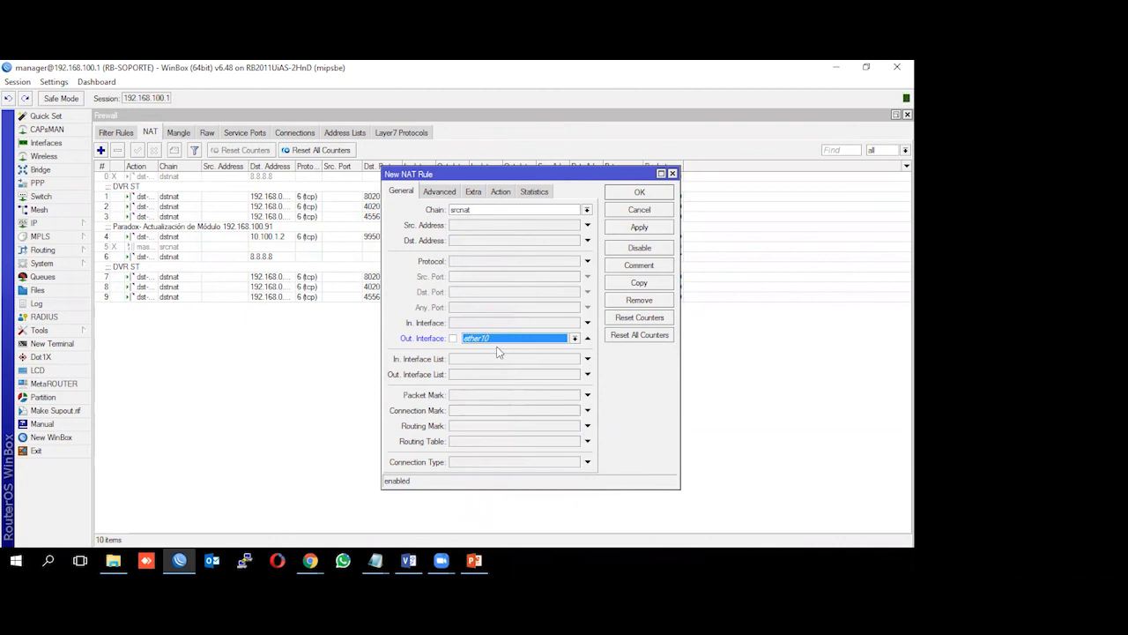
Step: Set the new NAT rule's action to masquerade and save the rule
click(500, 191)
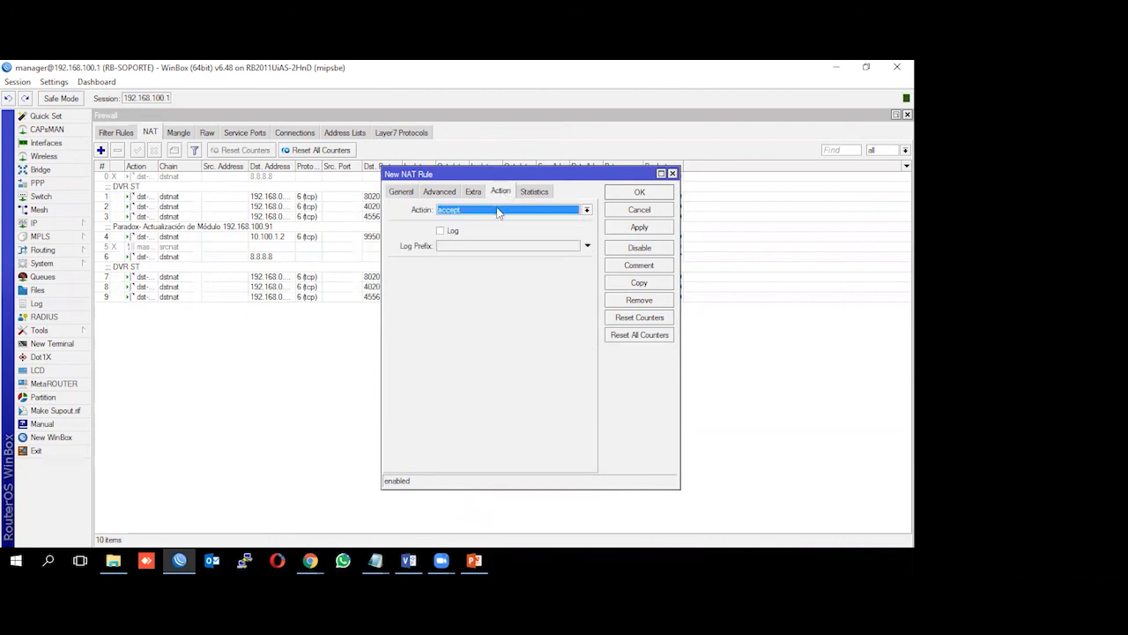
click(497, 211)
click(474, 273)
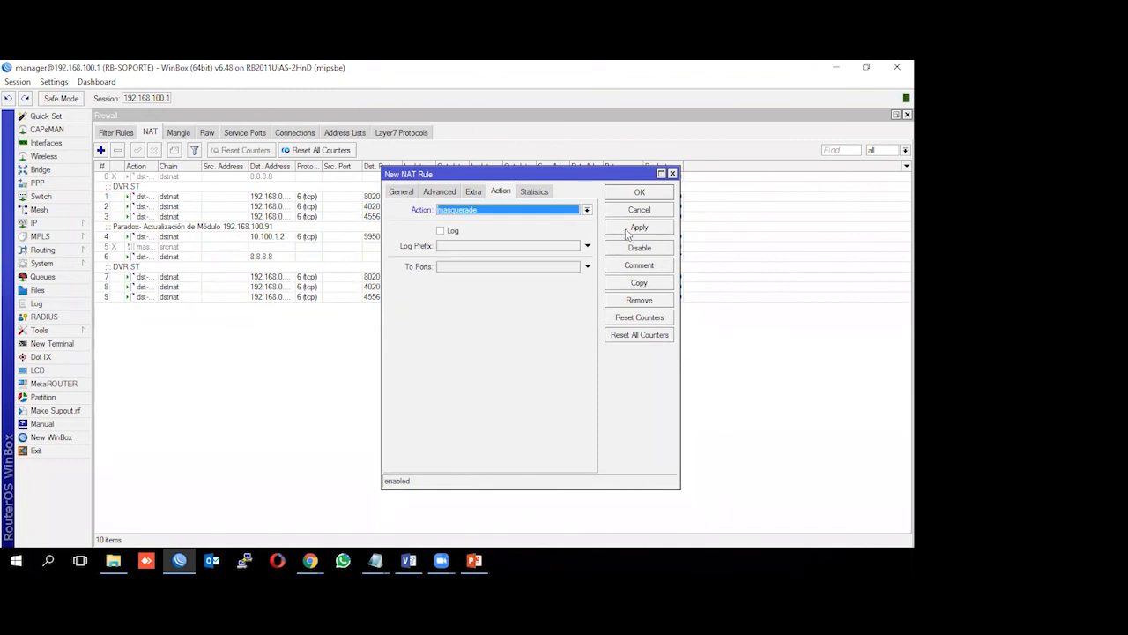
click(627, 229)
click(634, 194)
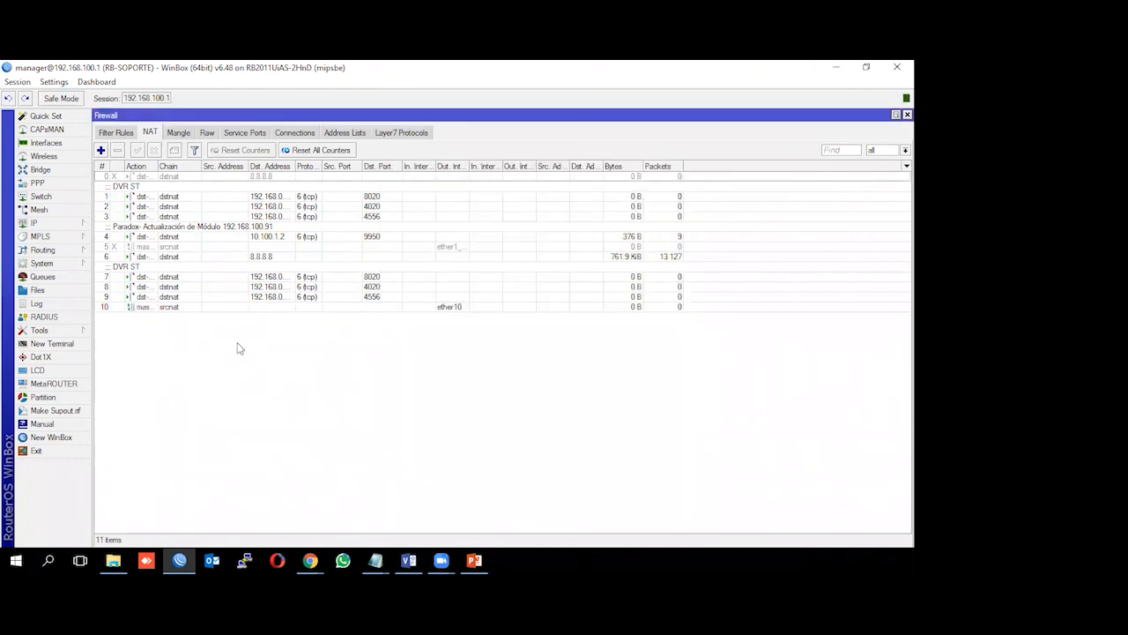
Step: Open the ether10 masquerade NAT rule and change its chain to dstnat and its action to dst-nat
click(169, 309)
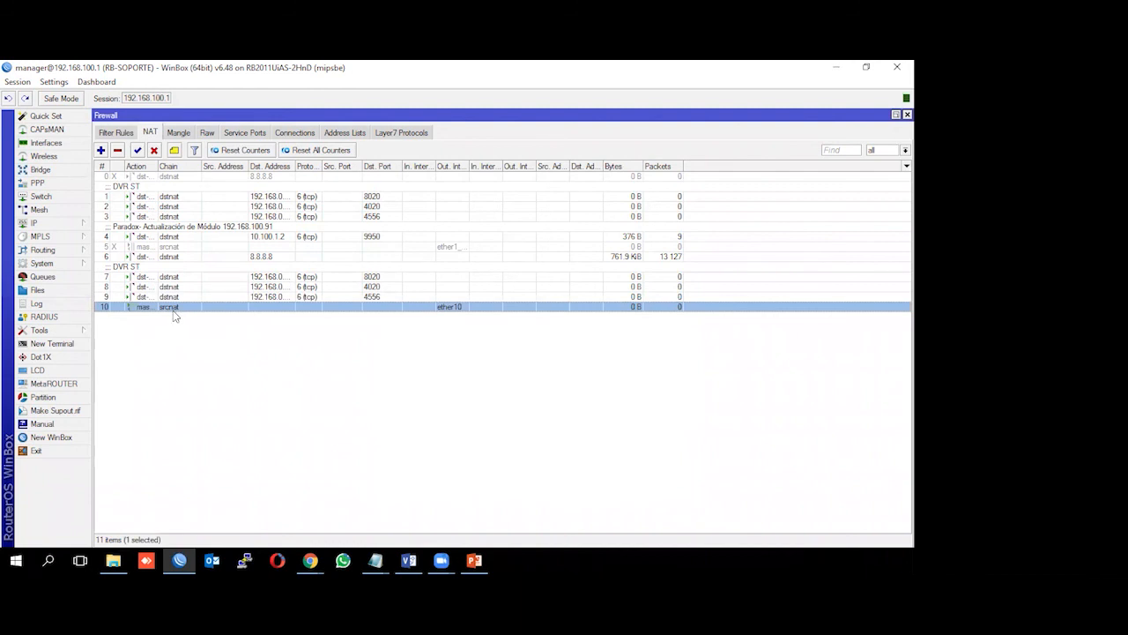
double_click(174, 309)
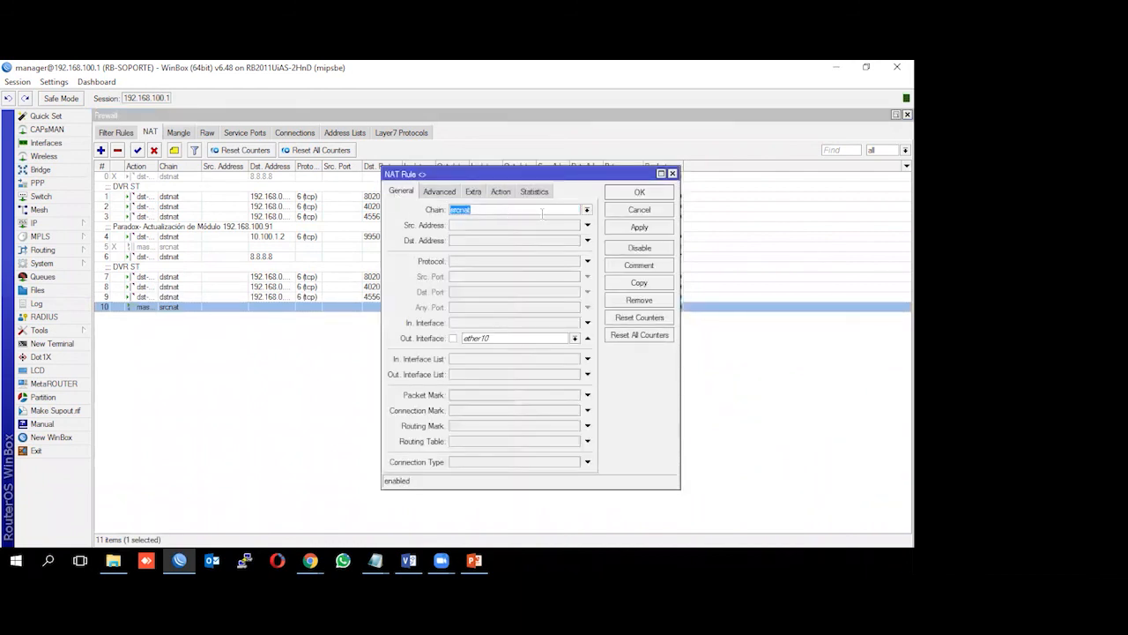
click(586, 210)
click(550, 226)
click(499, 192)
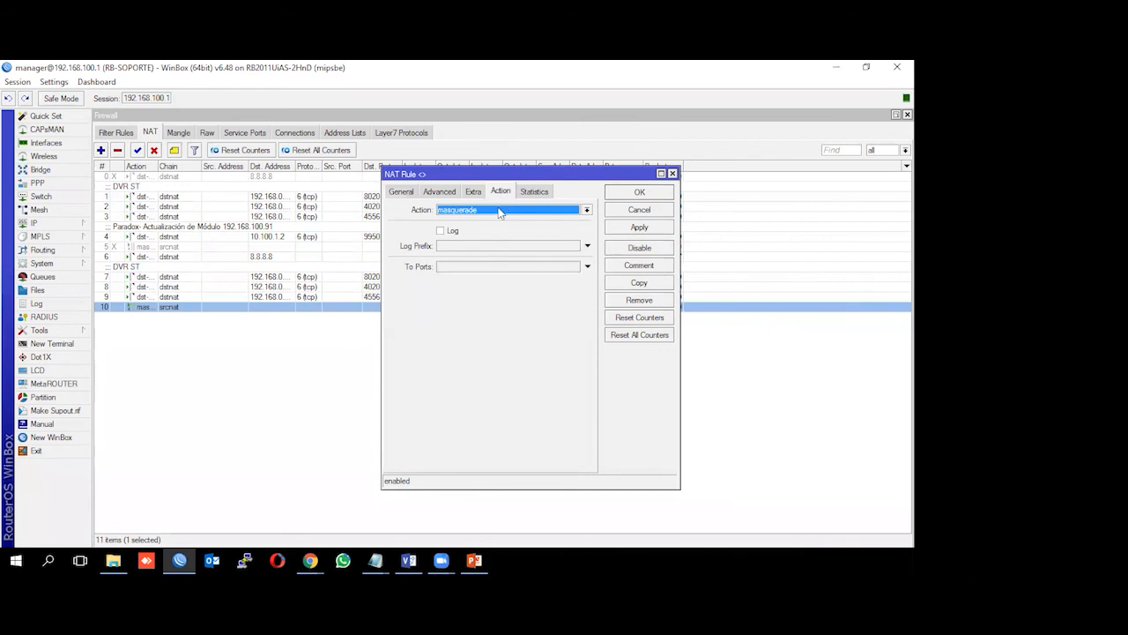
click(499, 213)
click(484, 247)
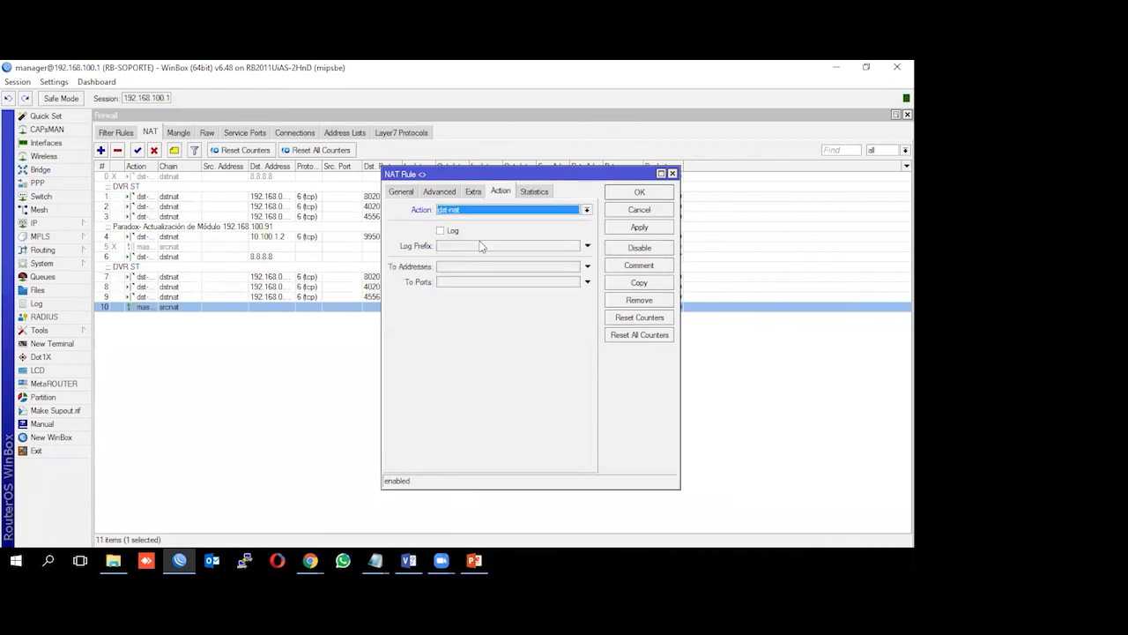
Step: Enable the To Addresses and To Ports values of the dst-nat action and clear both again
click(456, 266)
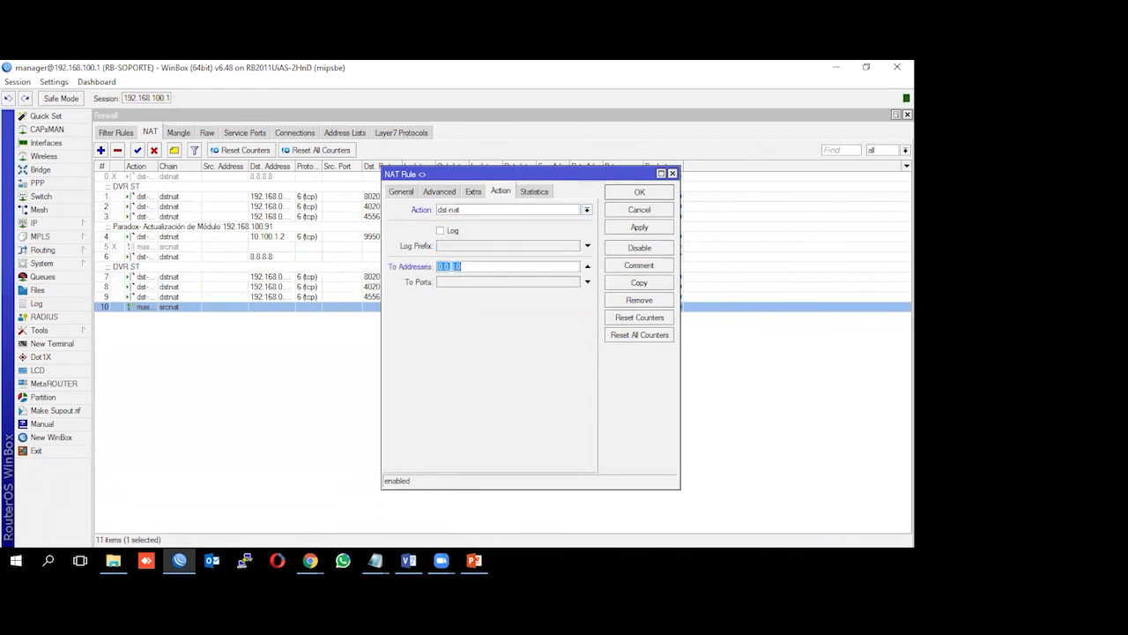
click(465, 283)
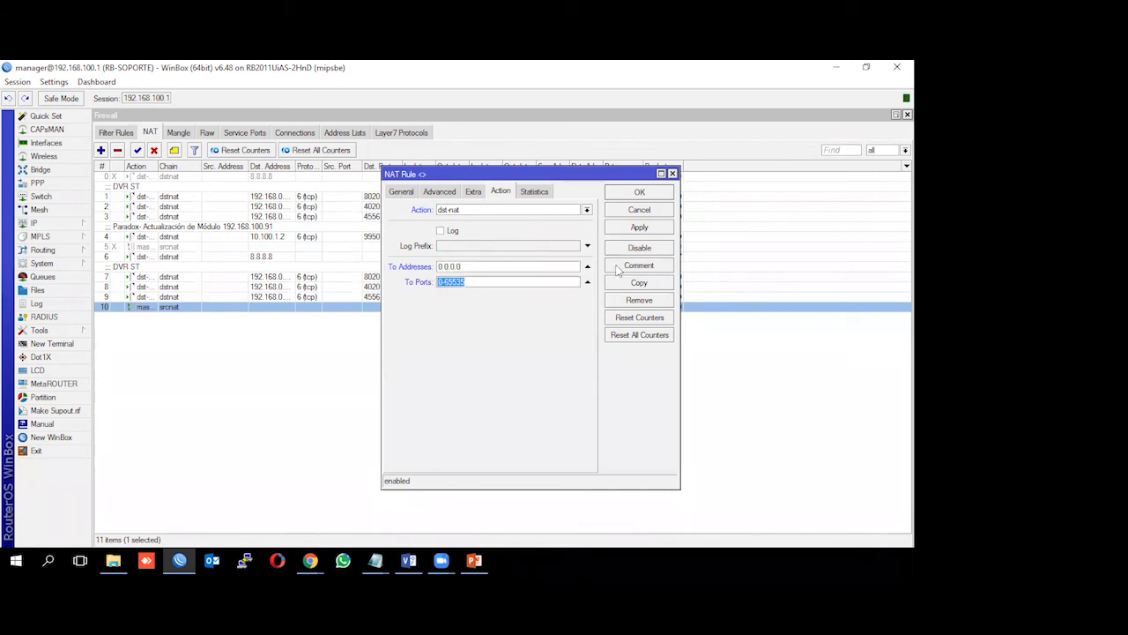
click(587, 266)
click(588, 281)
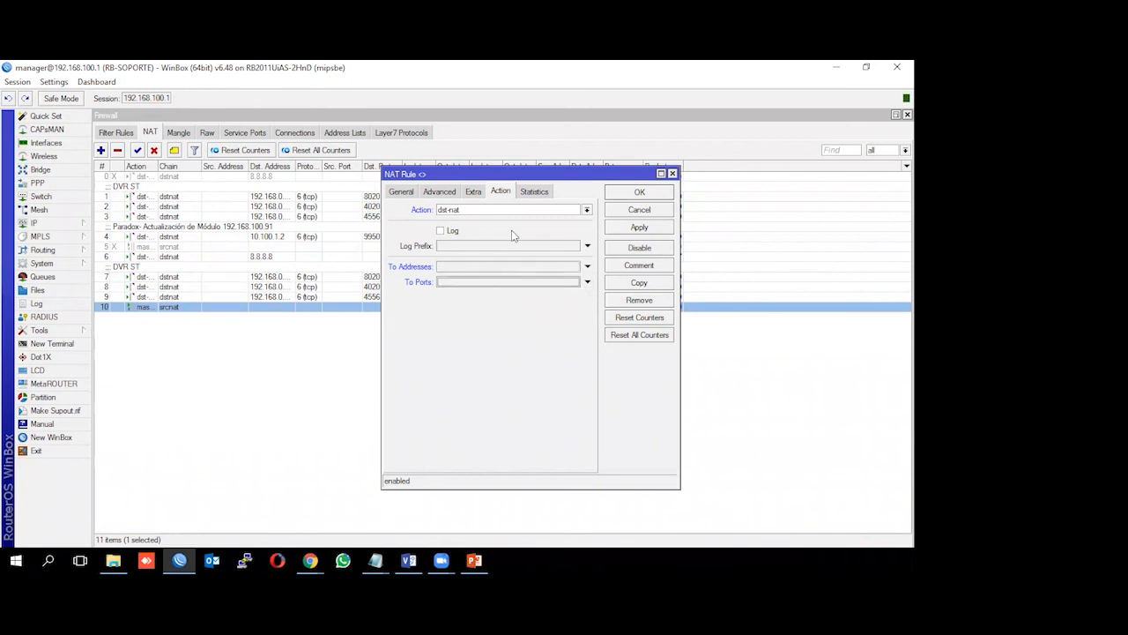
Step: Set the rule's action back to masquerade and try to save it with the dstnat chain
click(470, 192)
click(410, 196)
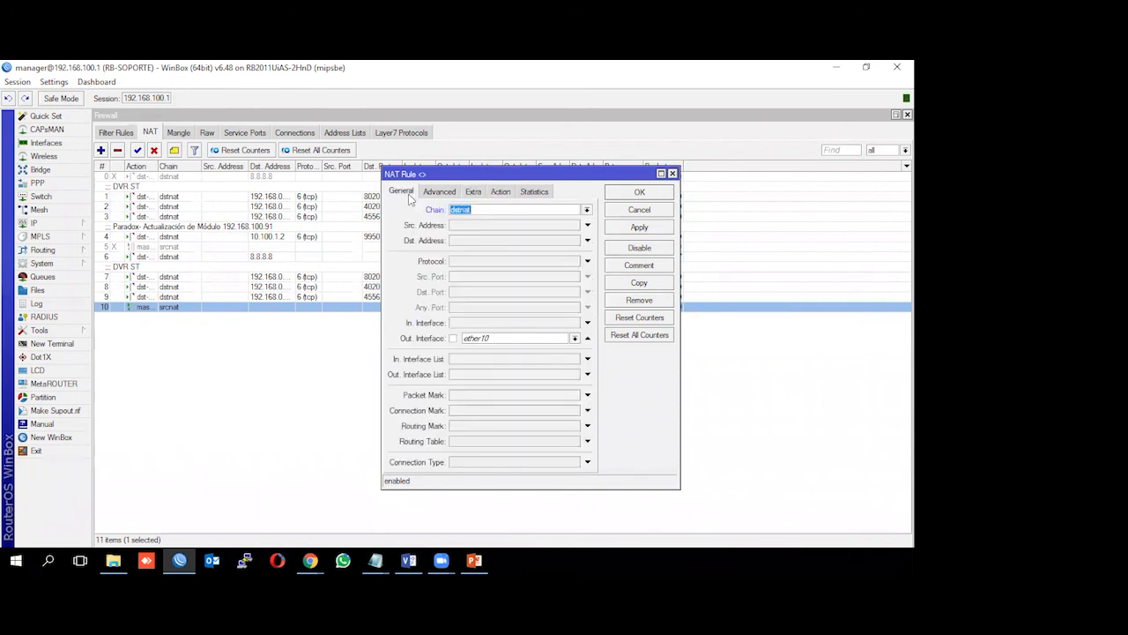
click(501, 191)
click(503, 210)
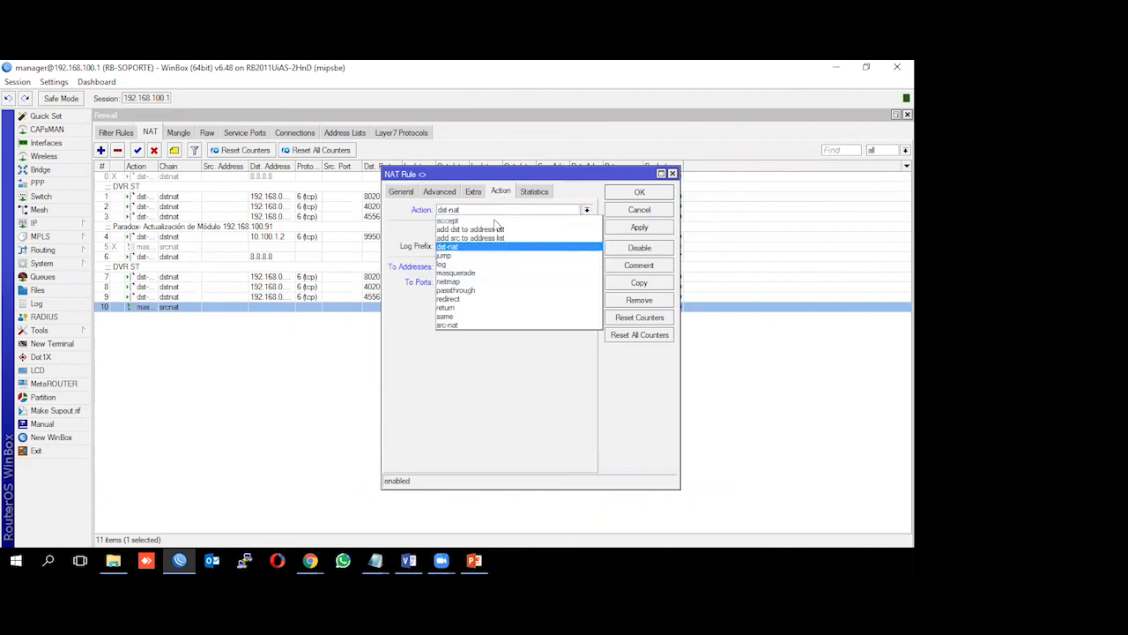
click(485, 272)
click(635, 194)
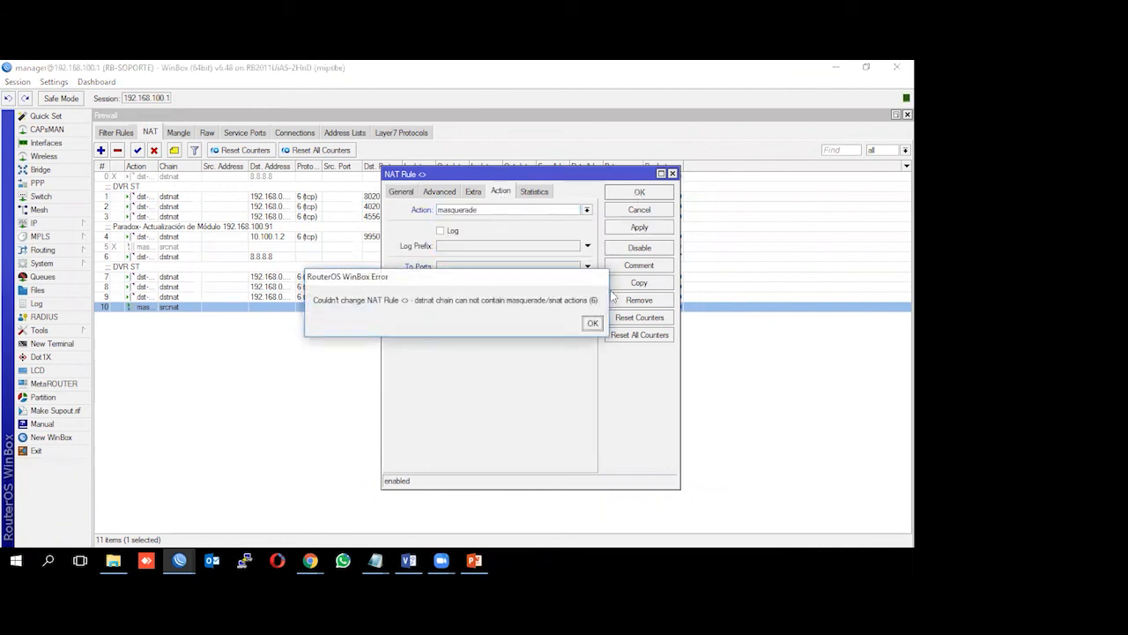
click(593, 322)
Step: Set the NAT rule's chain back to srcnat, check its remaining settings and save it with the masquerade action
click(402, 192)
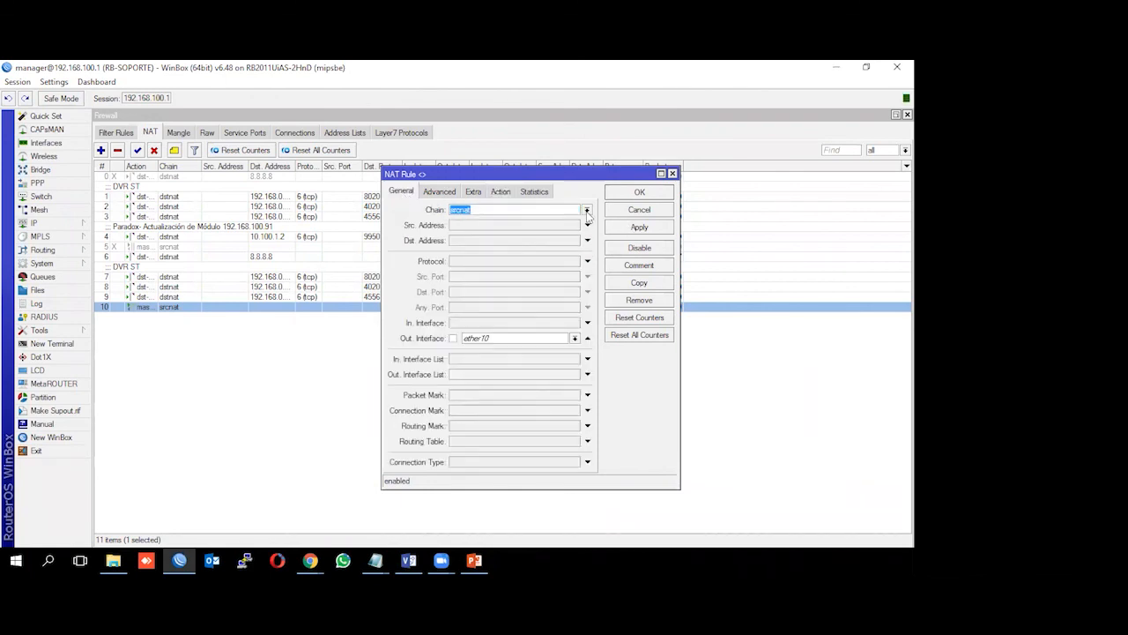
click(439, 192)
click(475, 192)
click(500, 191)
click(634, 227)
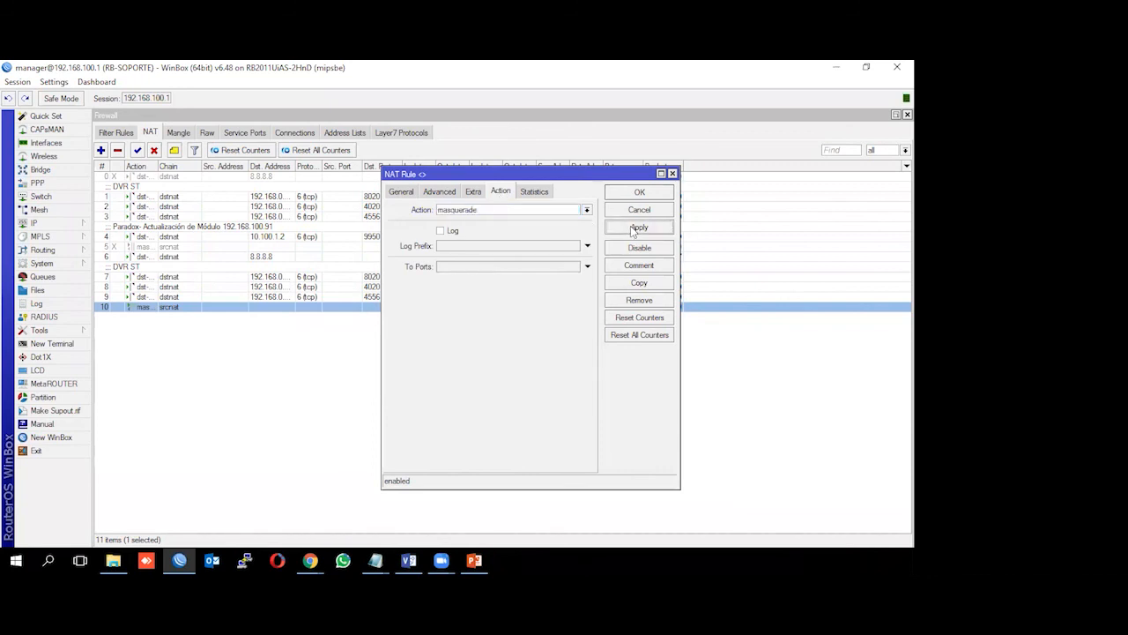
click(636, 194)
click(409, 363)
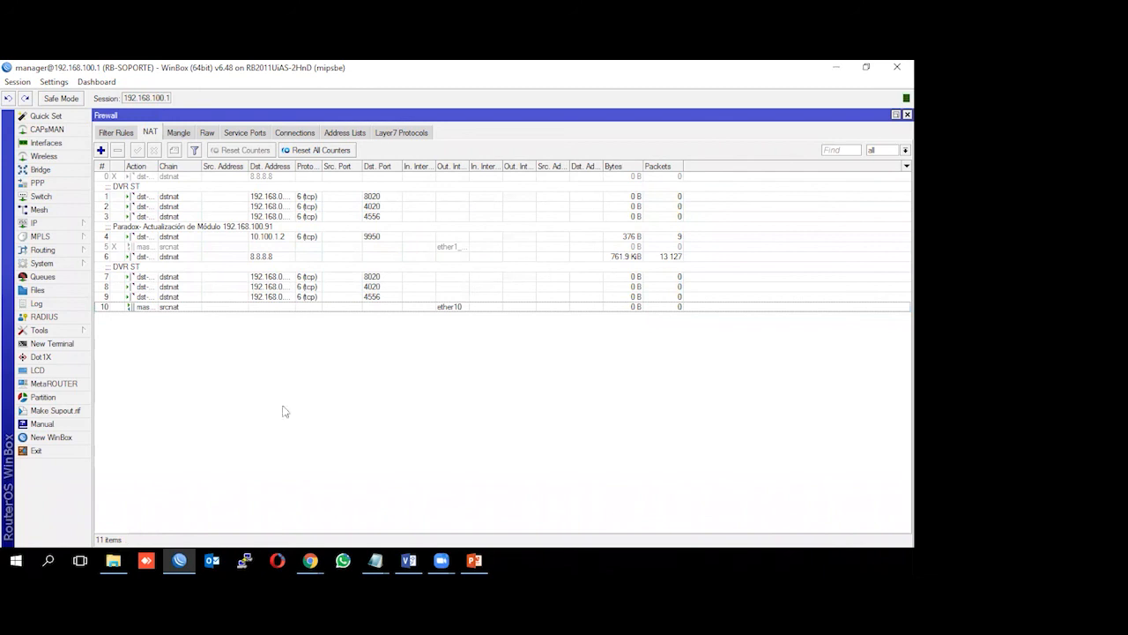
Step: Switch to the PowerPoint presentation, review the IP configuration point on the A,B,C, Mikrotik slide, and return to WinBox
click(475, 560)
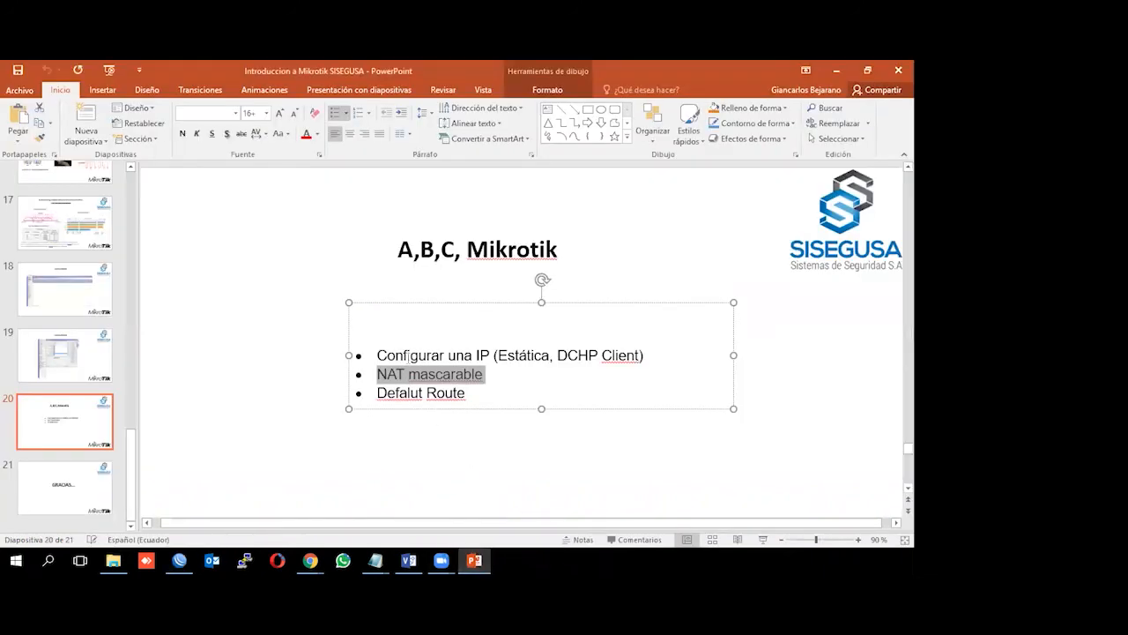
click(408, 355)
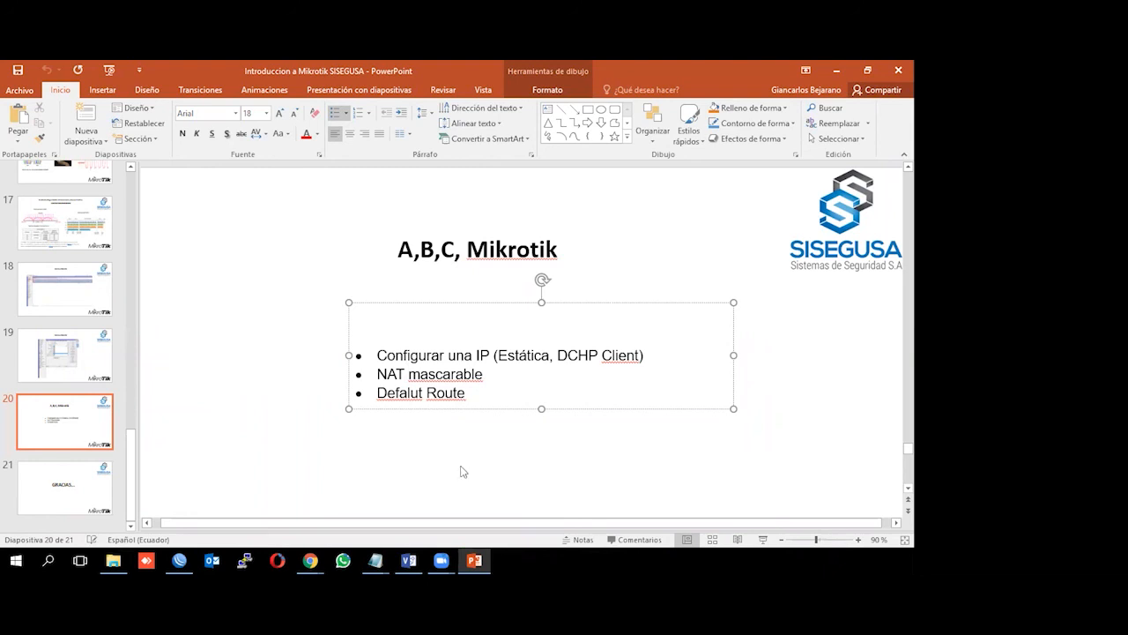
click(473, 559)
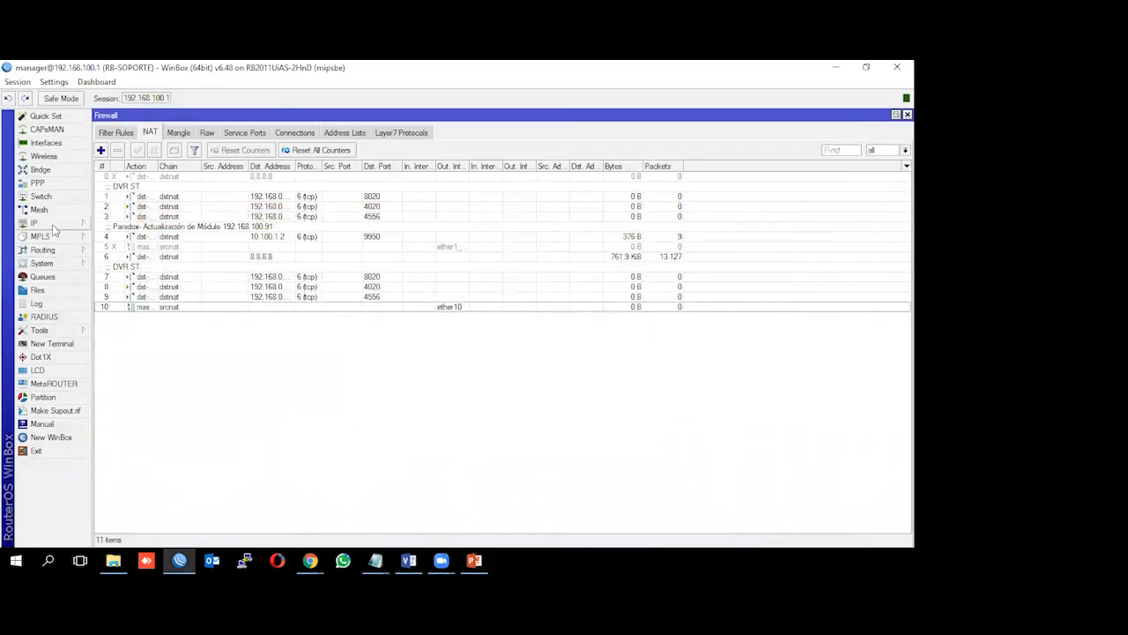
Step: Start a new DHCP client on the ether10 interface
click(59, 225)
click(124, 272)
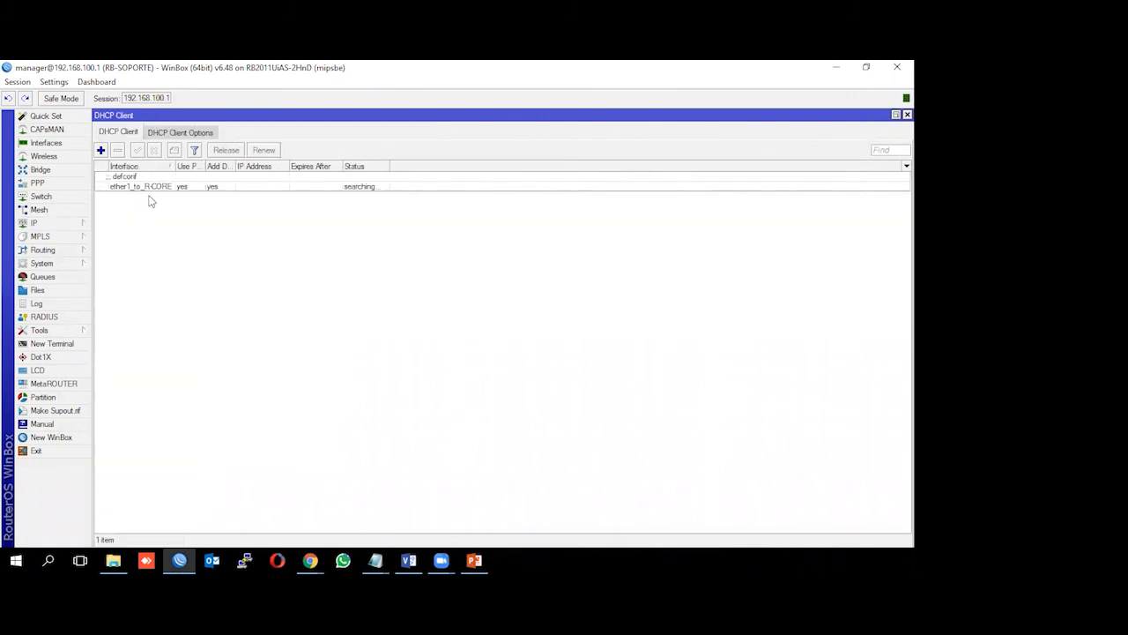
click(101, 151)
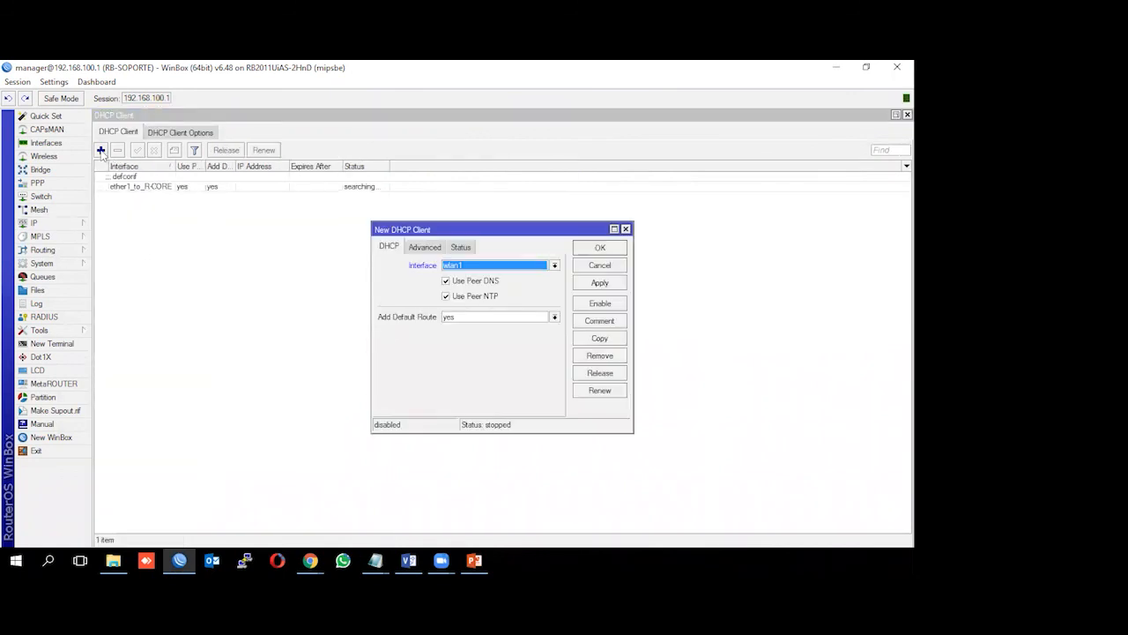
click(554, 266)
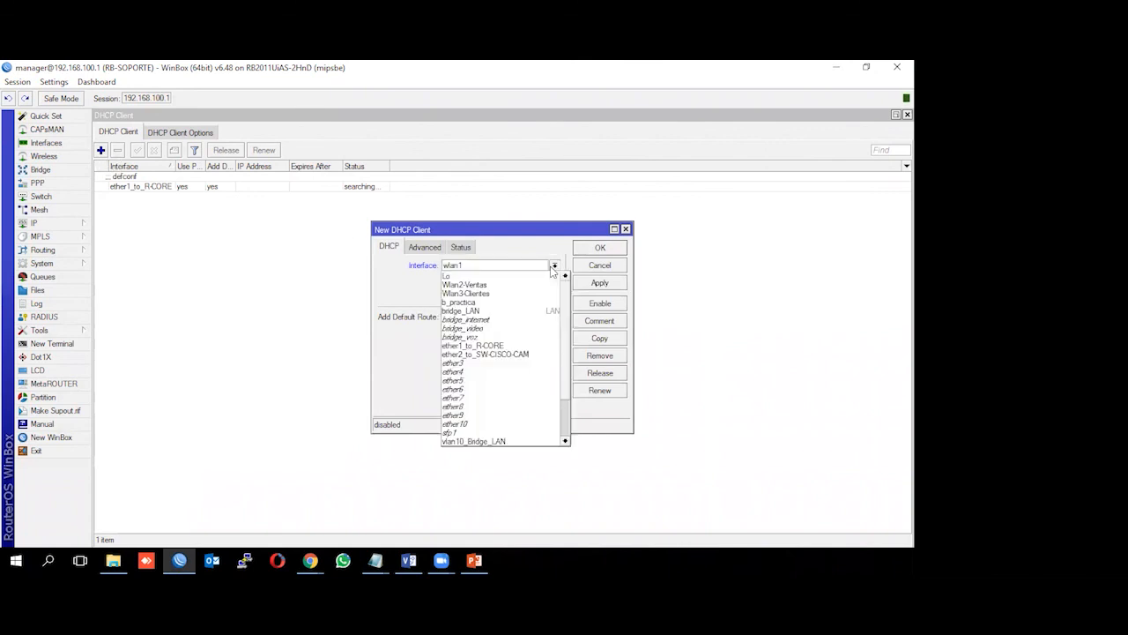
scroll(473, 437, down, 5)
scroll(473, 438, down, 1)
click(467, 372)
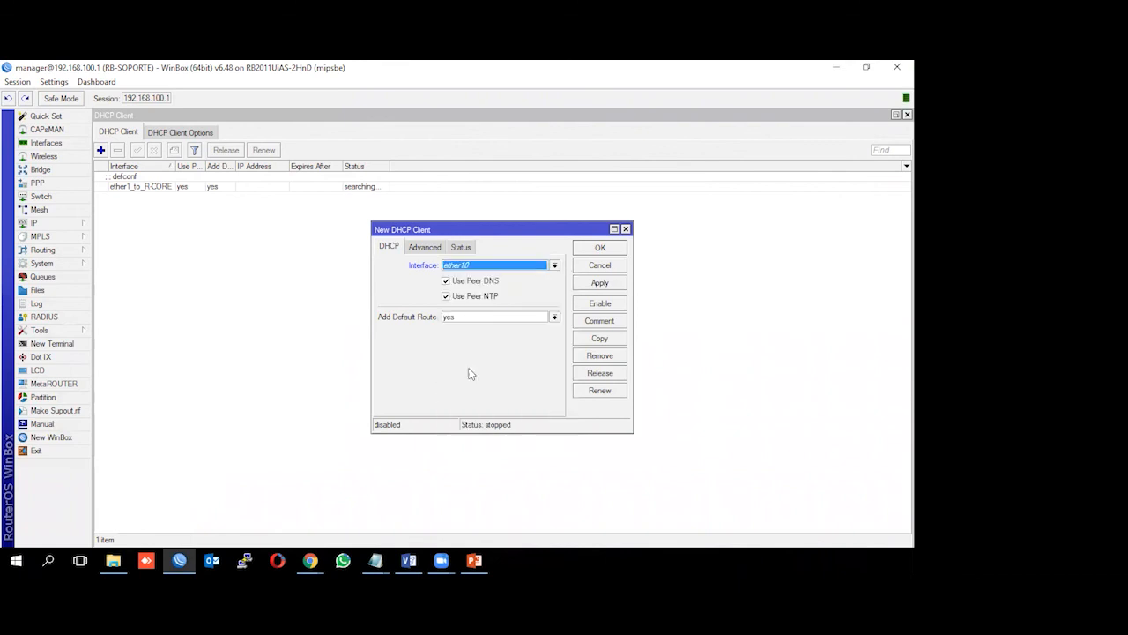
Step: Keep Add Default Route at yes, save the ether10 DHCP client and enable it
click(462, 317)
click(460, 320)
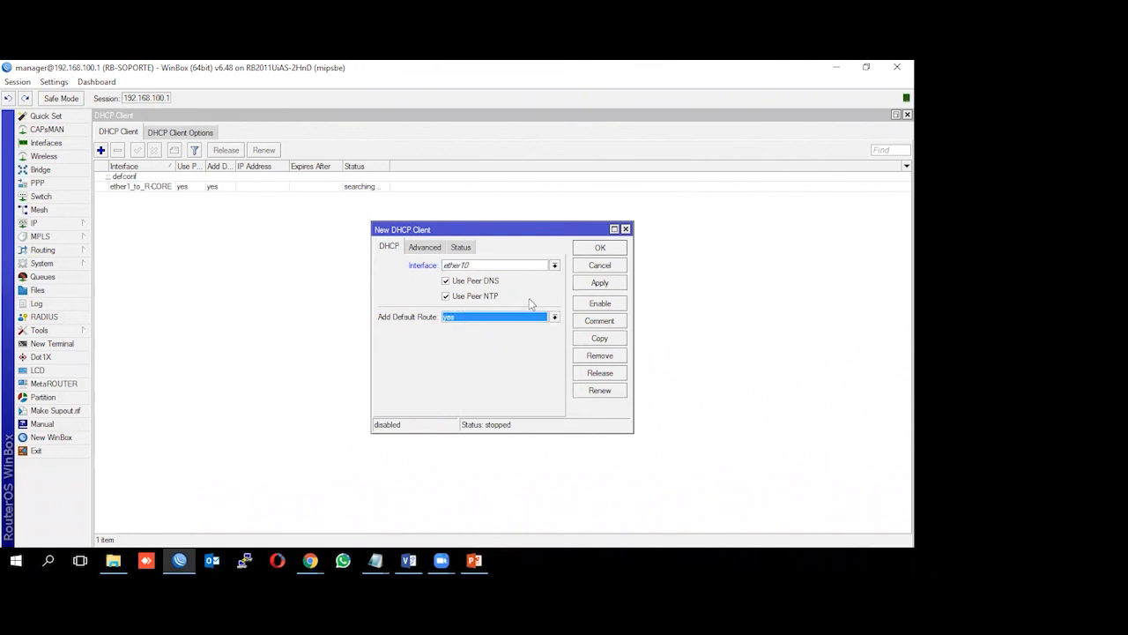
click(594, 284)
click(599, 249)
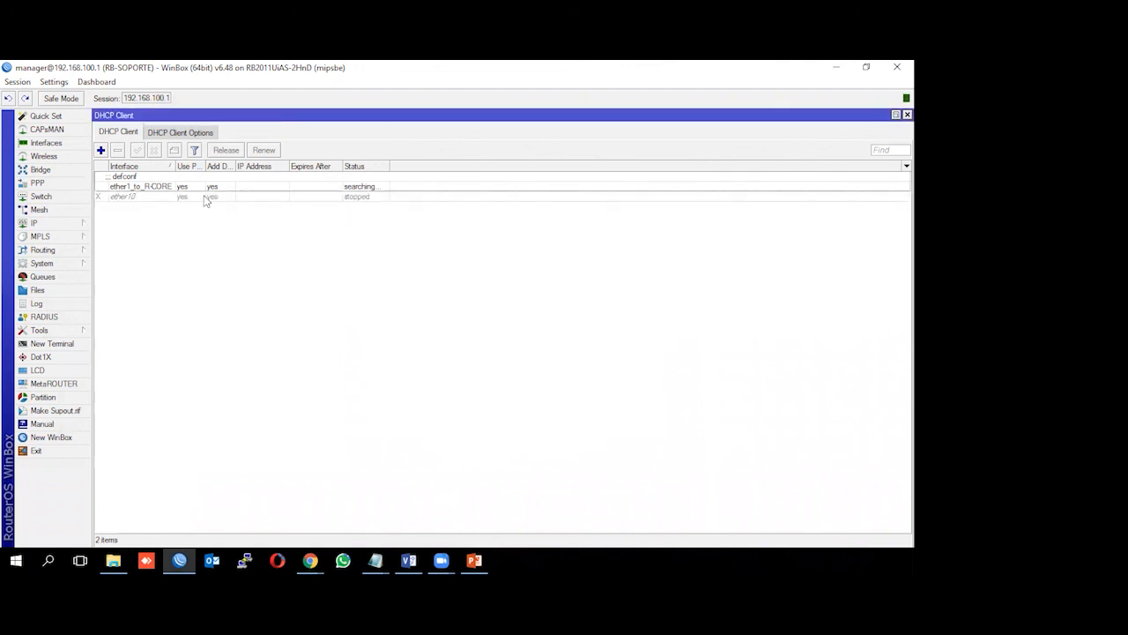
click(163, 198)
click(137, 151)
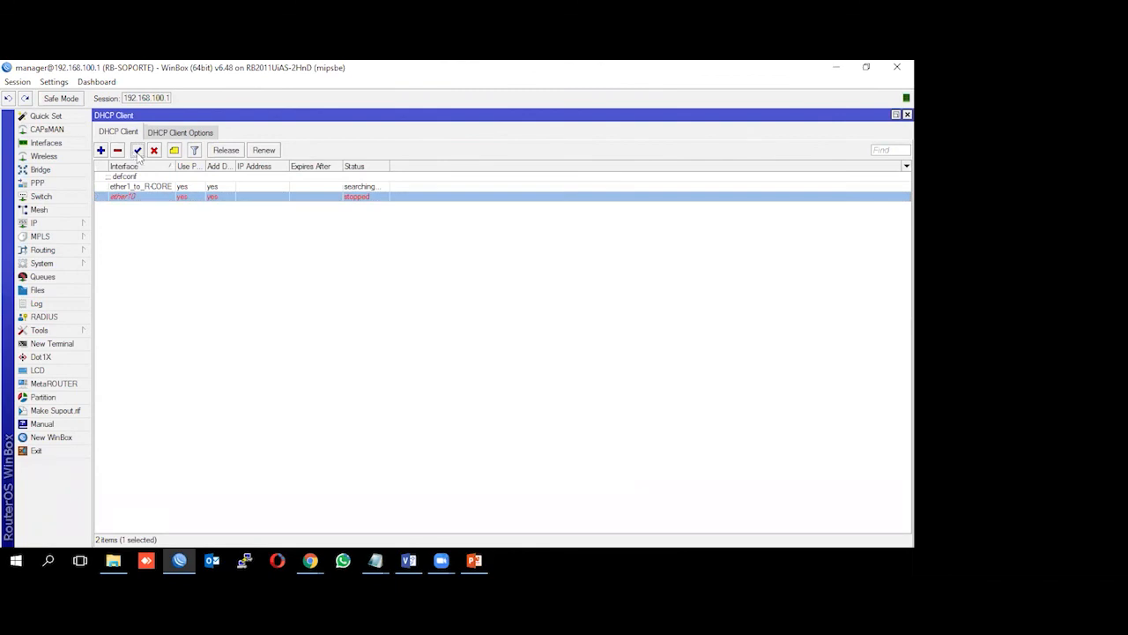
Step: View the route list and inspect the details of the 12.121.12.0/30 route through ether10
click(48, 228)
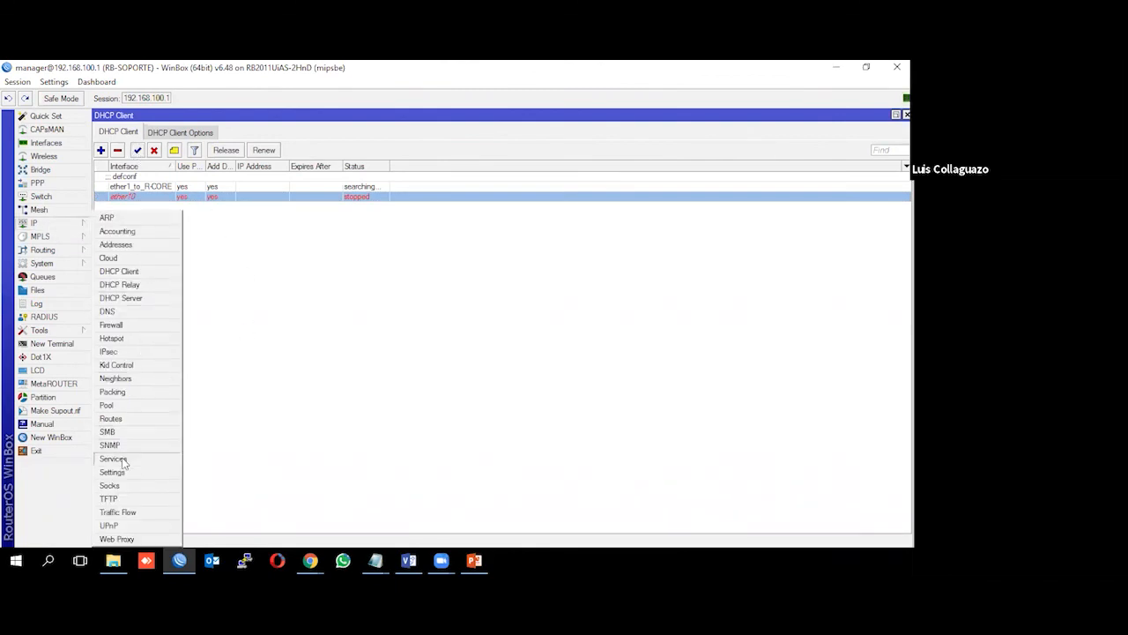
click(111, 419)
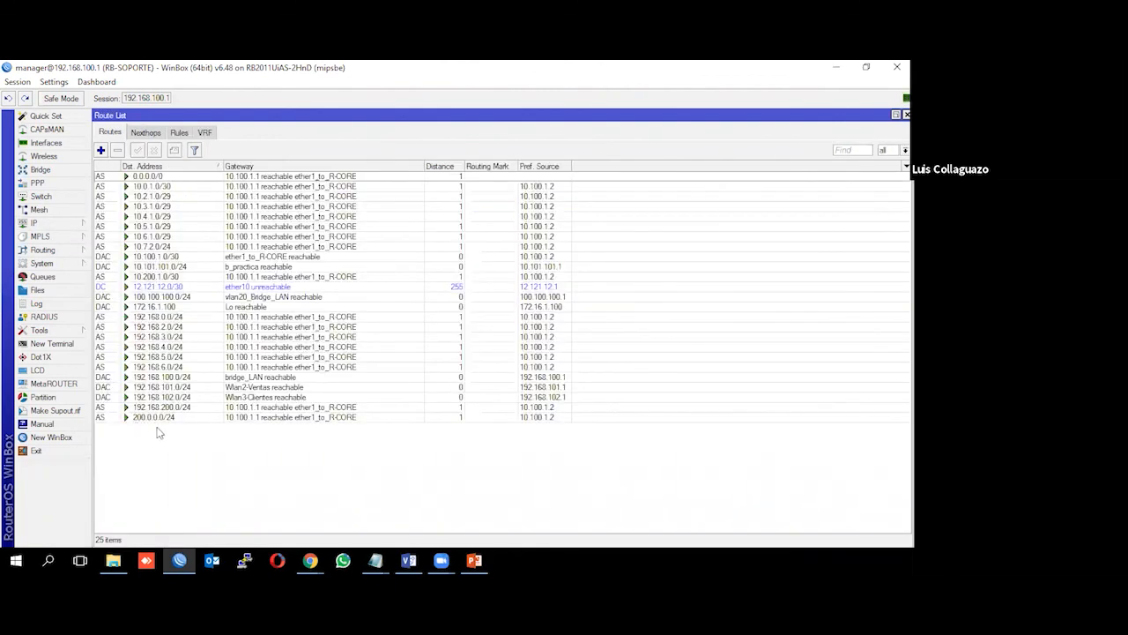
click(177, 290)
double_click(178, 290)
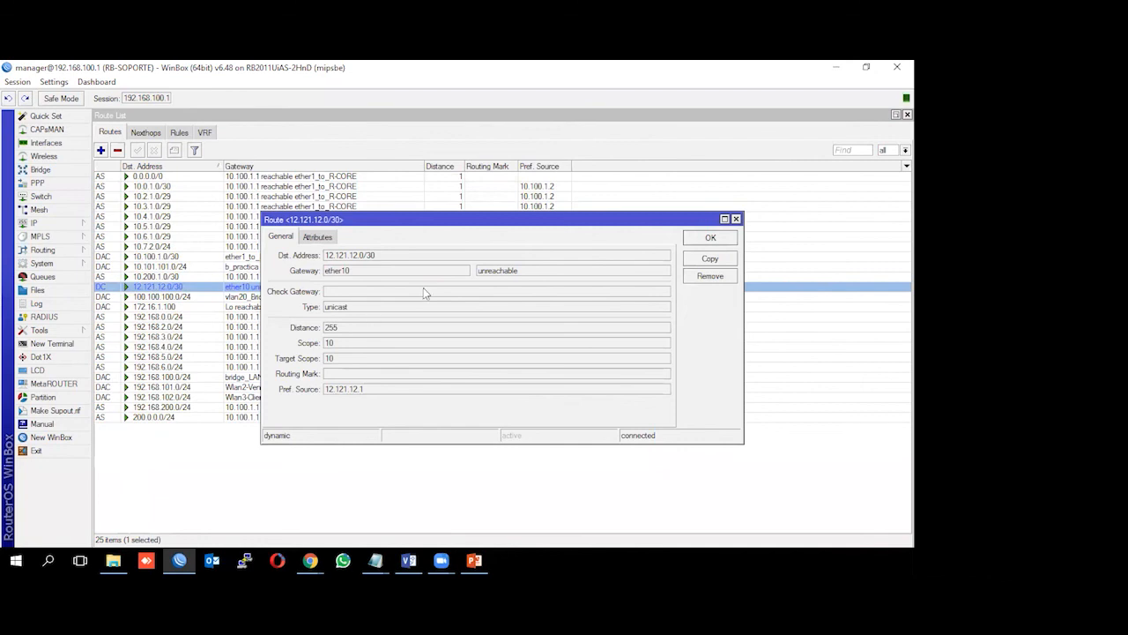
click(737, 219)
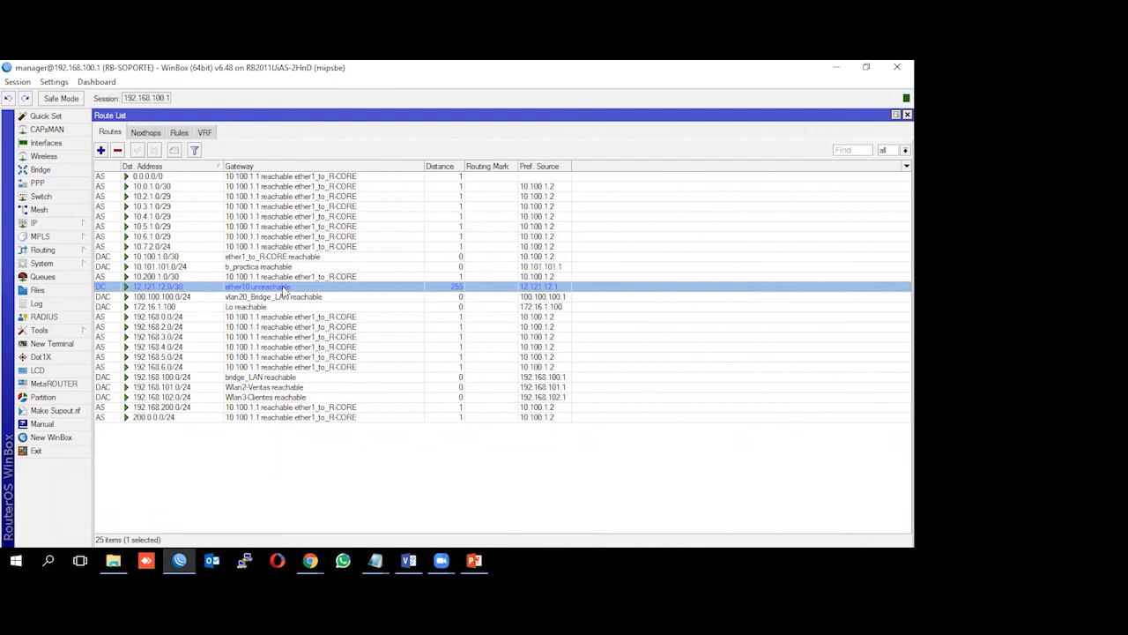
Step: Set Add Default Route to no for the ether10 DHCP client and save the change
click(59, 223)
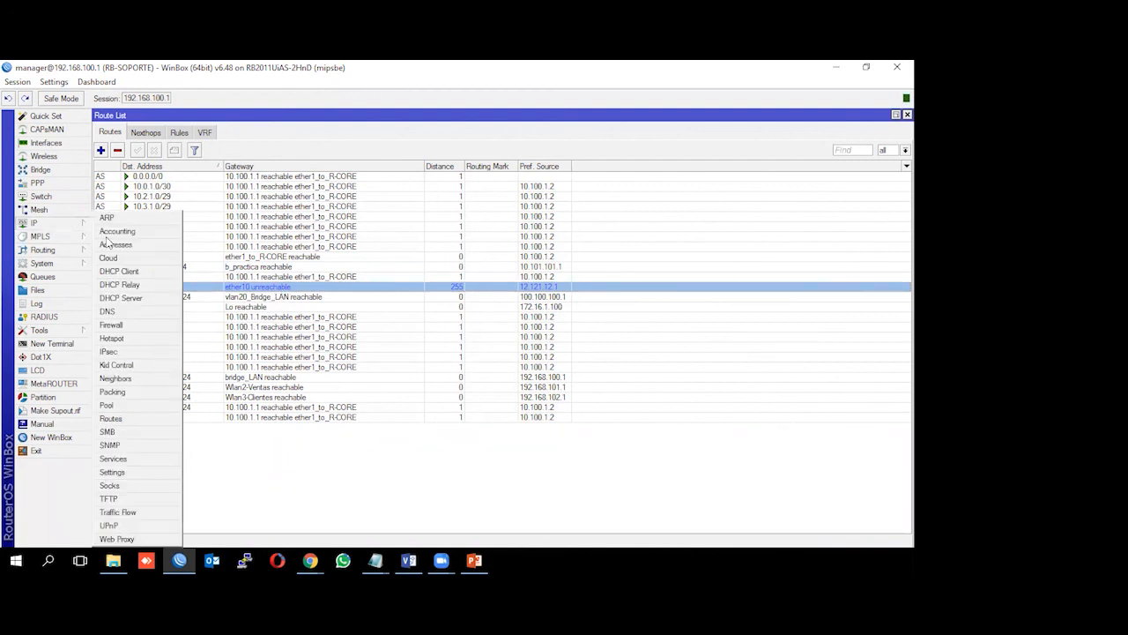
click(143, 325)
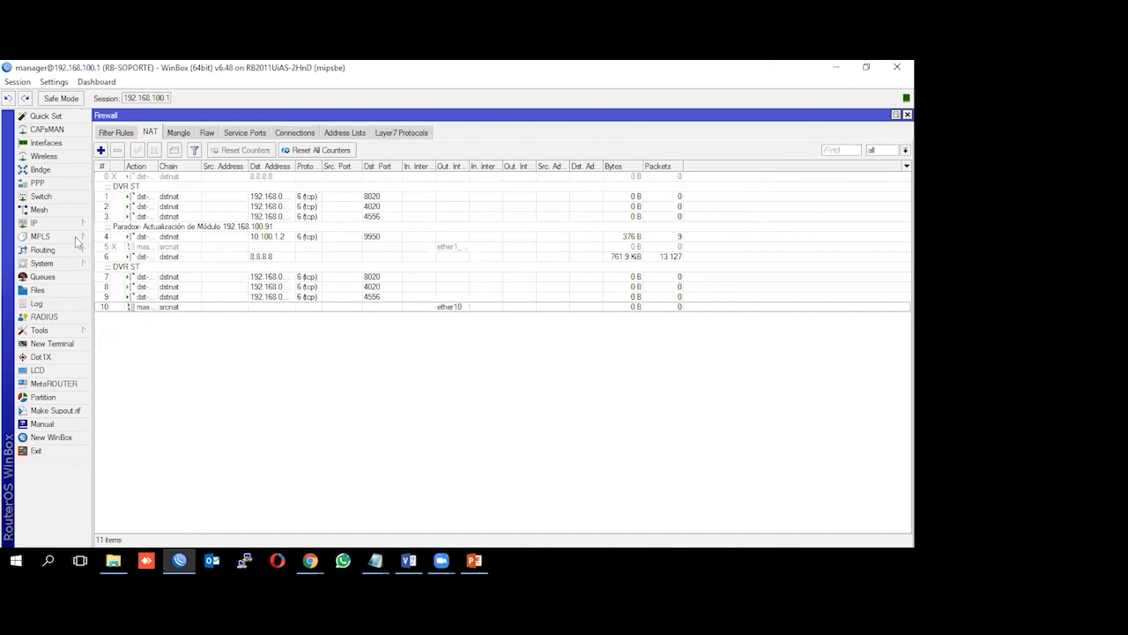
click(44, 226)
click(147, 273)
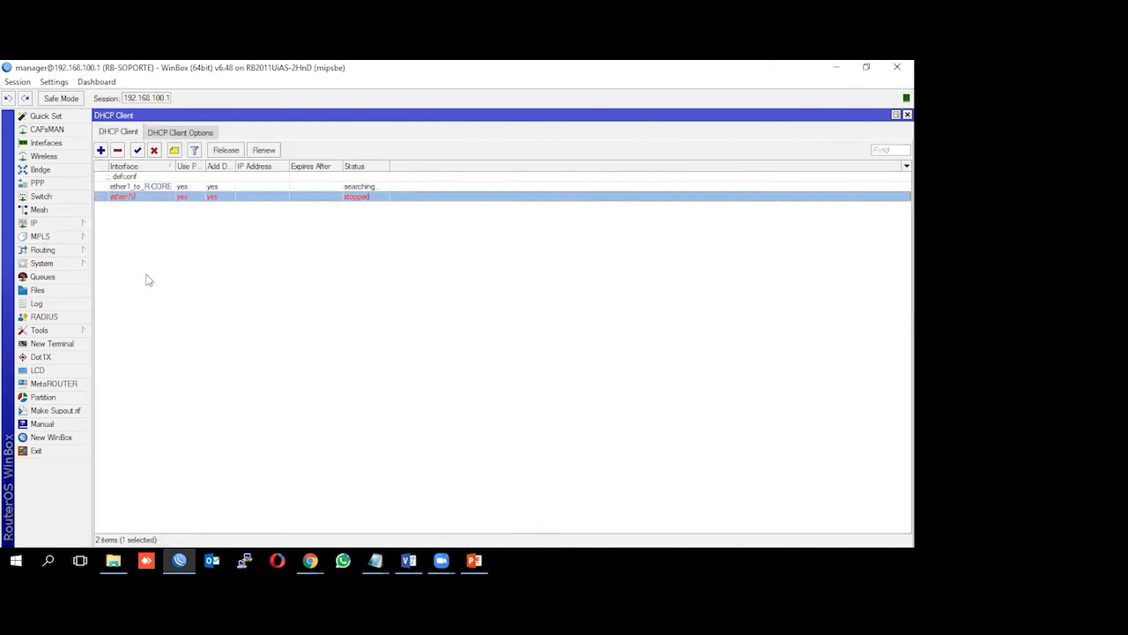
double_click(161, 198)
click(476, 319)
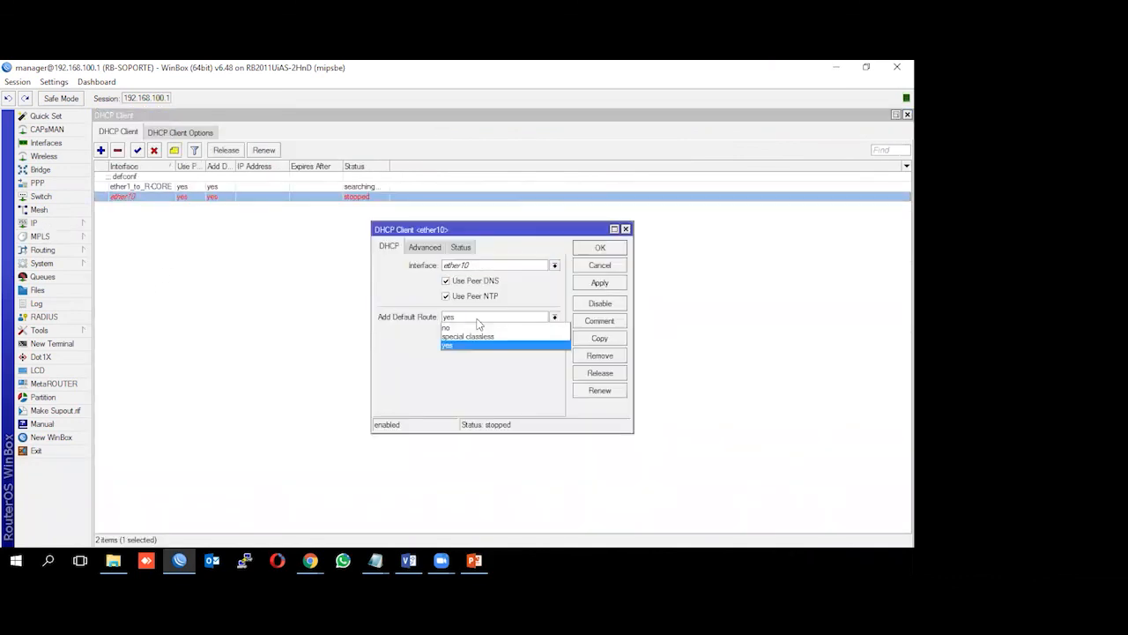
click(474, 332)
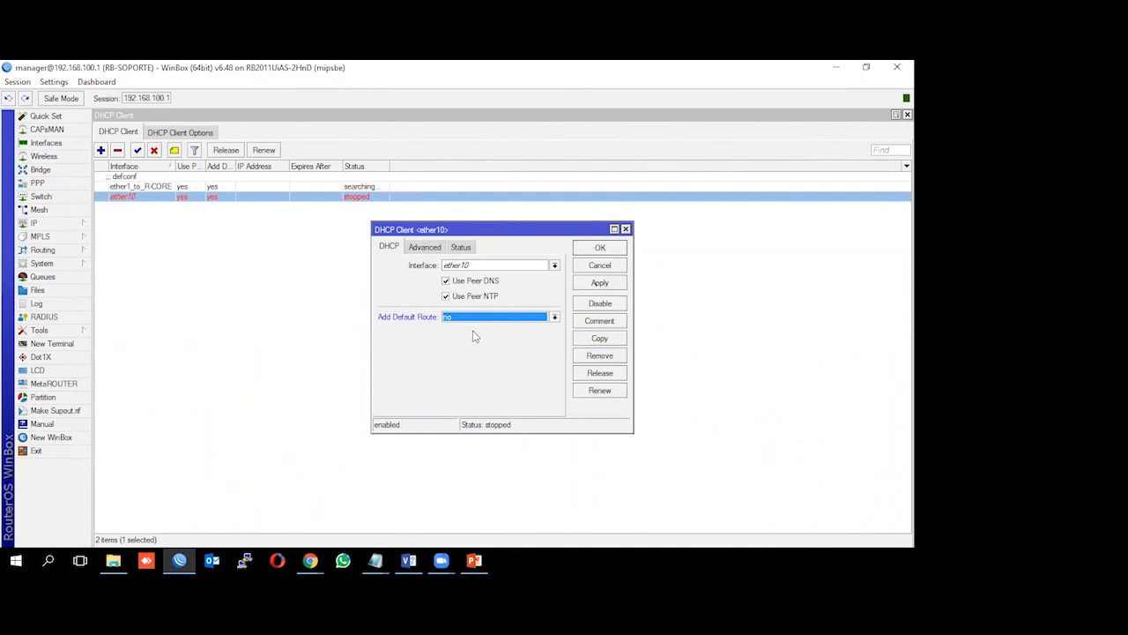
click(600, 284)
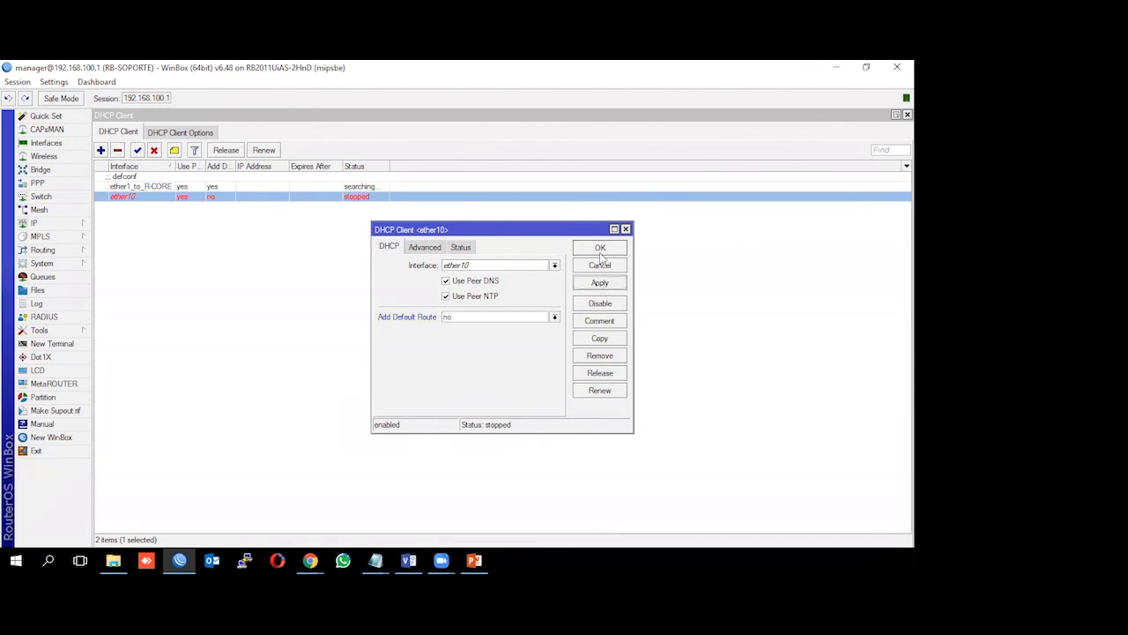
click(601, 249)
Step: Return to the route list to check the ether10 route
click(48, 223)
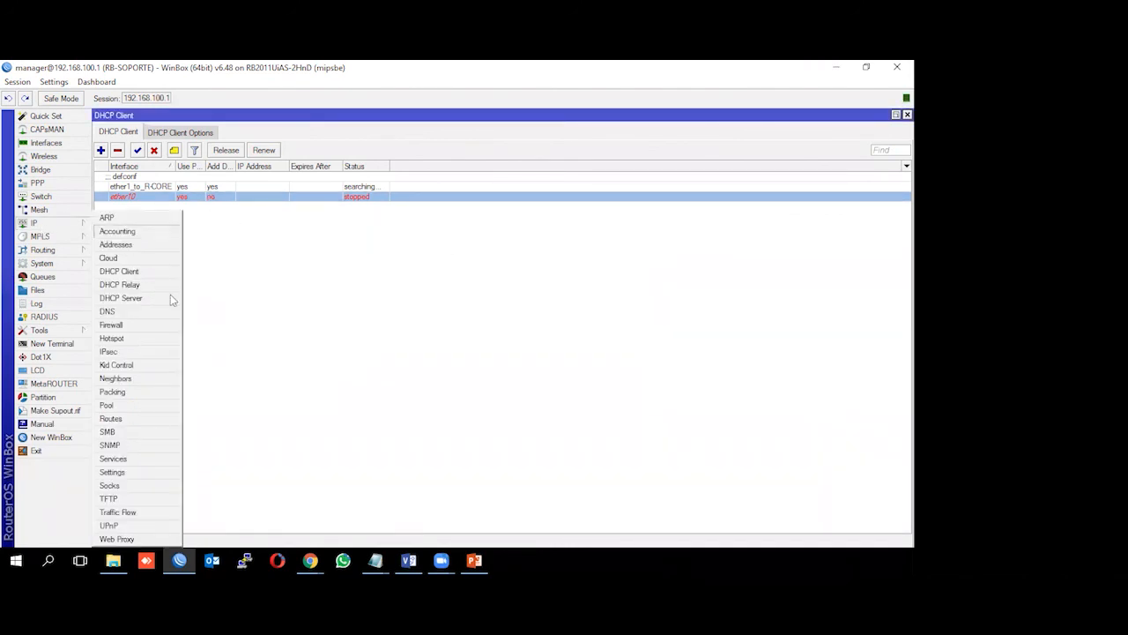
click(127, 420)
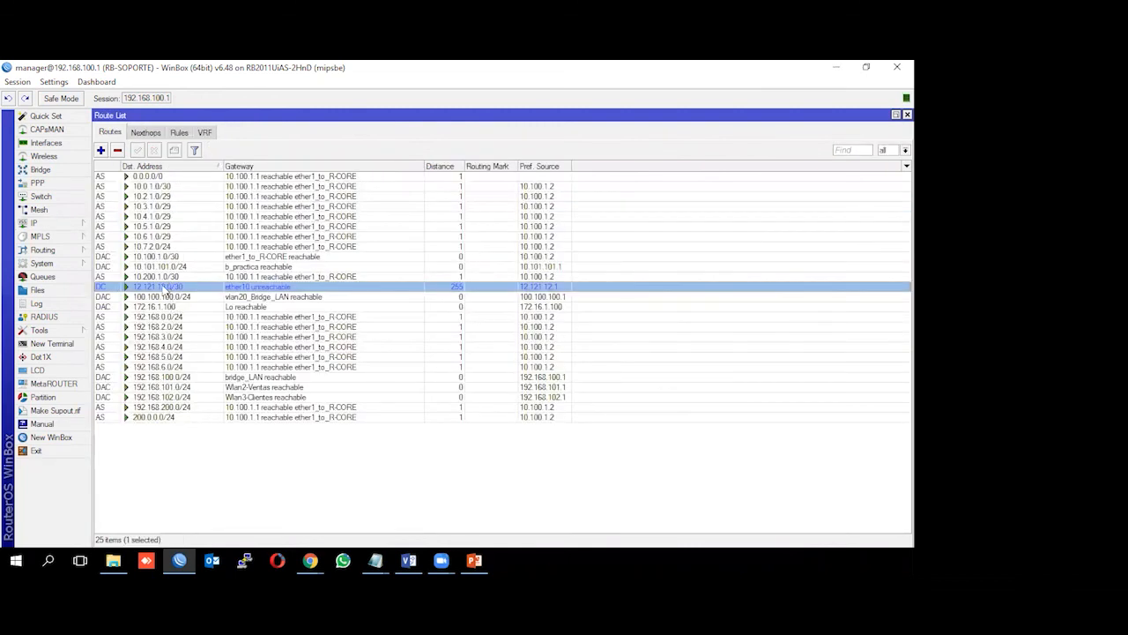
Step: Inspect the general and attribute details of the 12.121.12.0/30 route, close them, and compare it with the 0.0.0.0/0 route
double_click(164, 292)
click(321, 240)
click(269, 239)
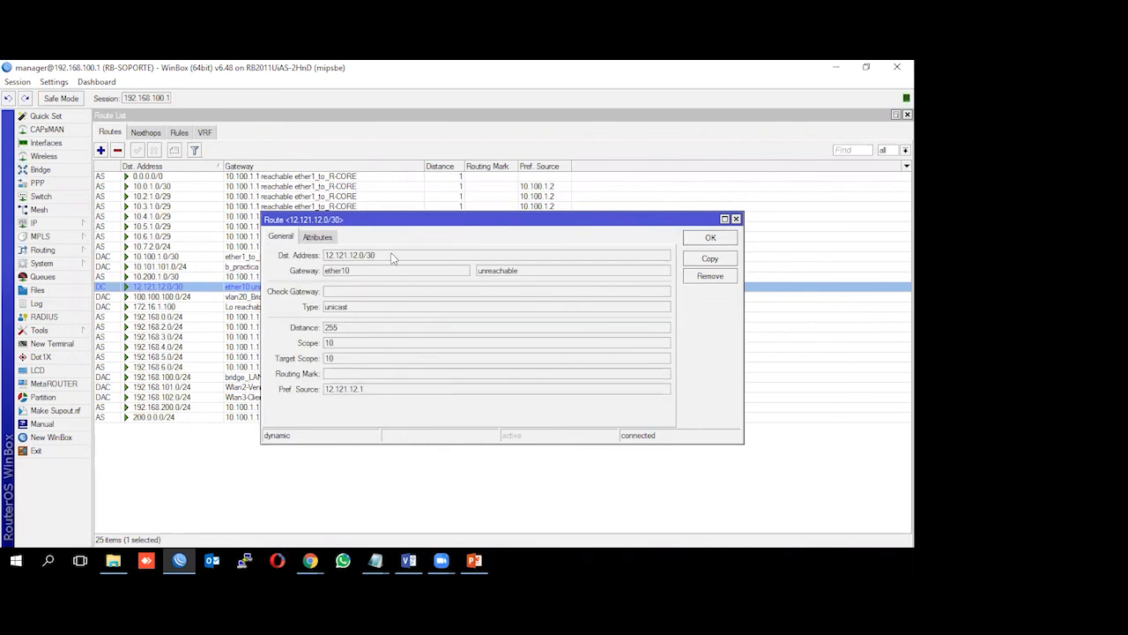
click(737, 220)
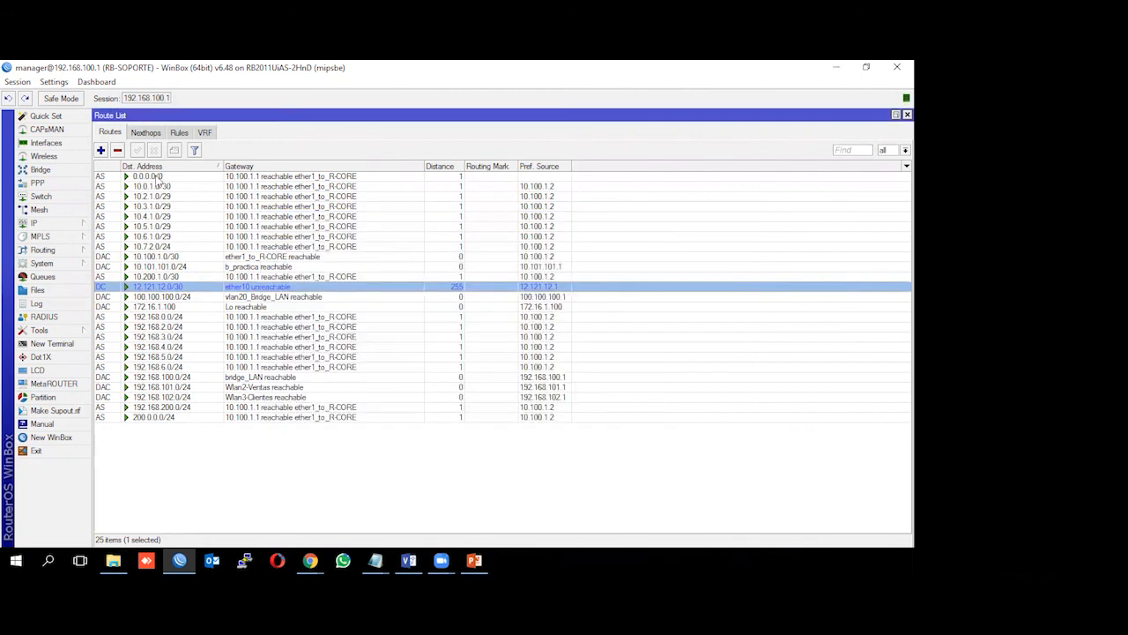
click(155, 179)
click(163, 473)
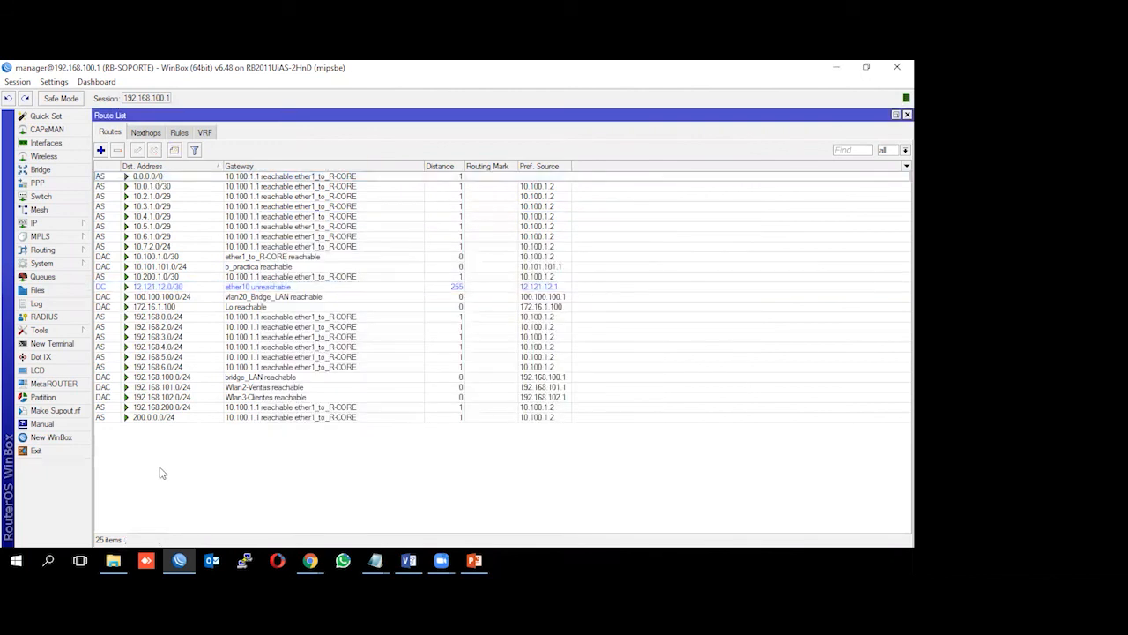
click(167, 288)
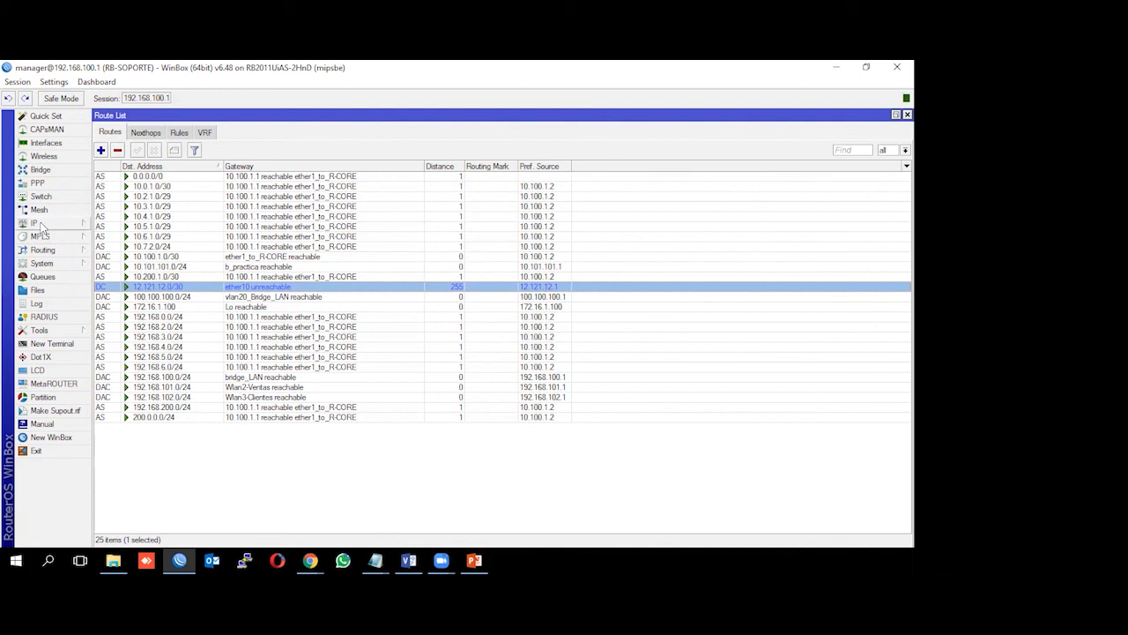
Step: Switch to the PowerPoint presentation and show its closing GRACIAS slide, number 21
click(474, 561)
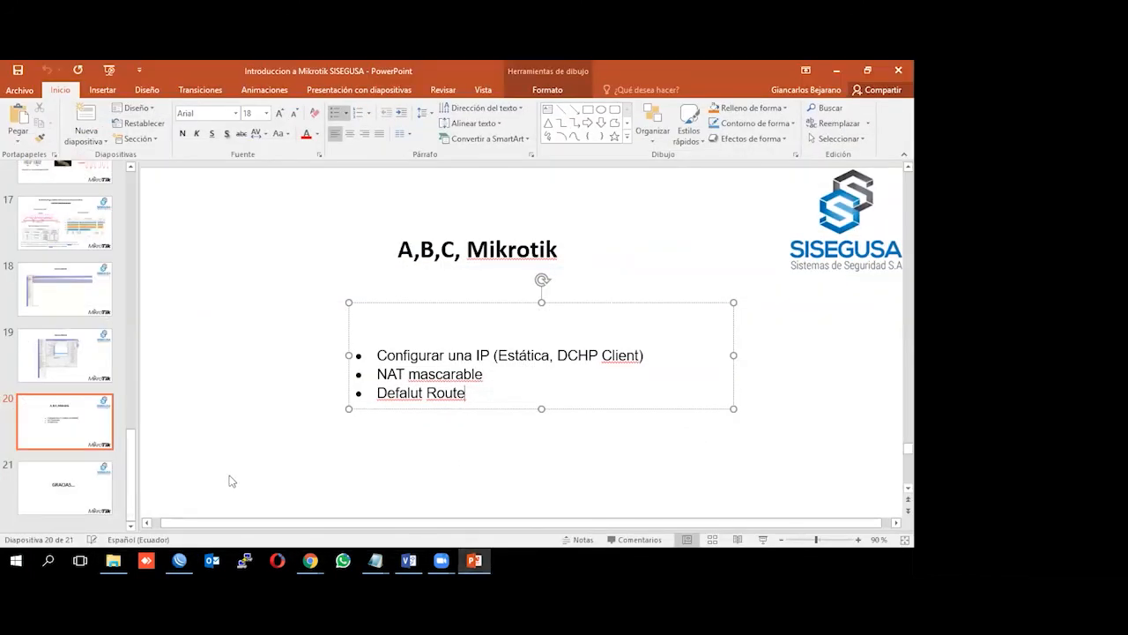
click(49, 491)
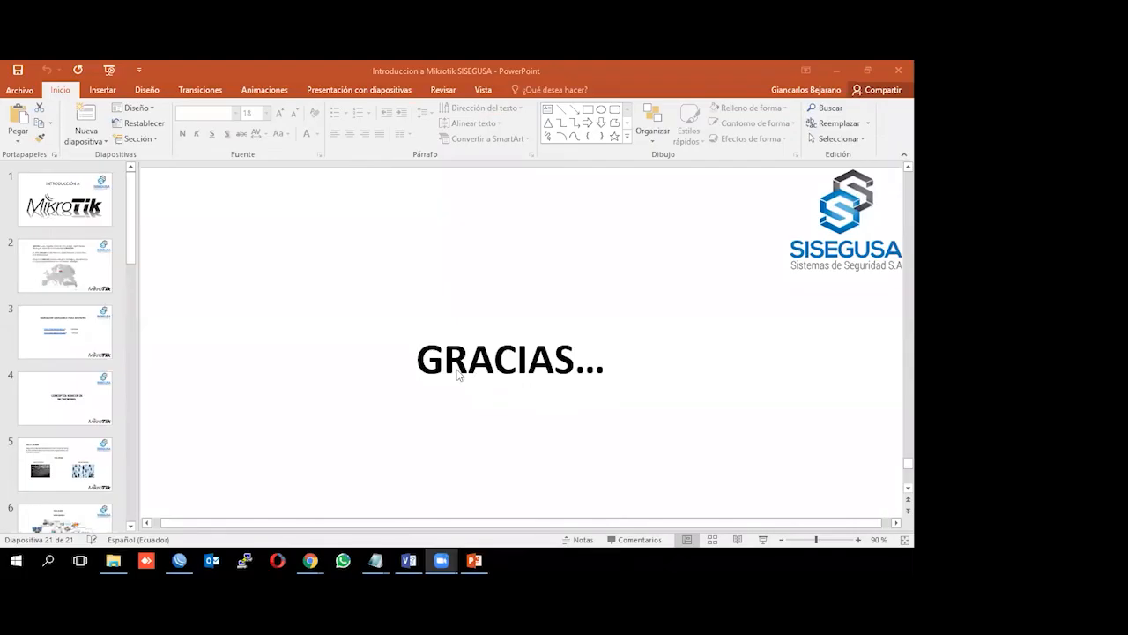
Step: Switch to File Explorer, look inside the Introducción a Mikrotik folder, return to CURSO MIKROTIK and select the Mikrotik Parte II folder
mouse_move(113, 559)
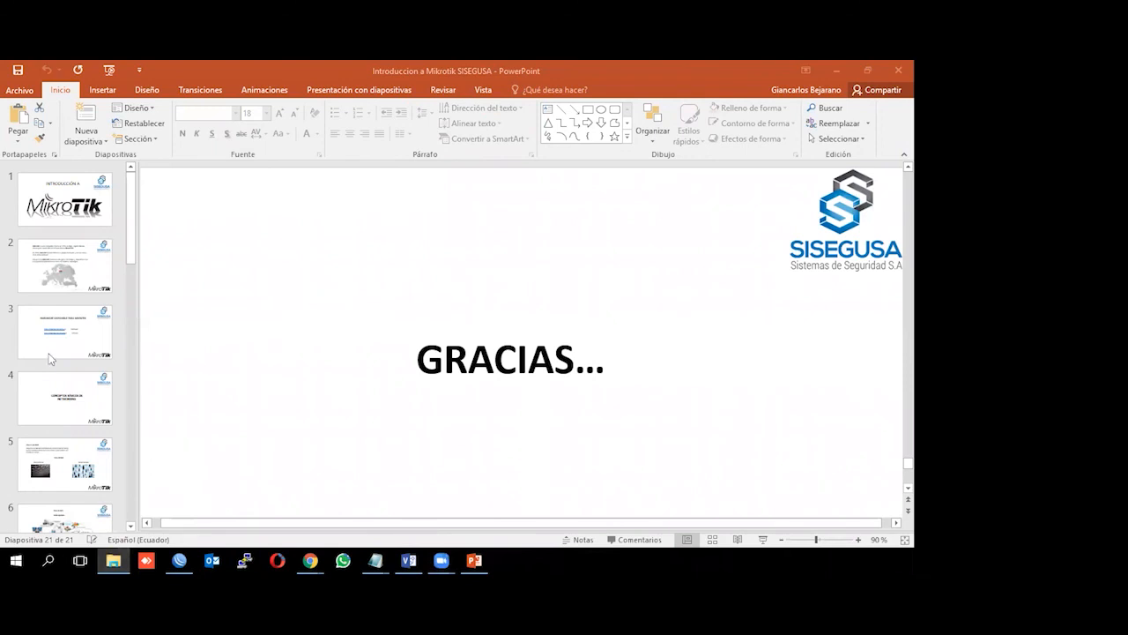
click(62, 103)
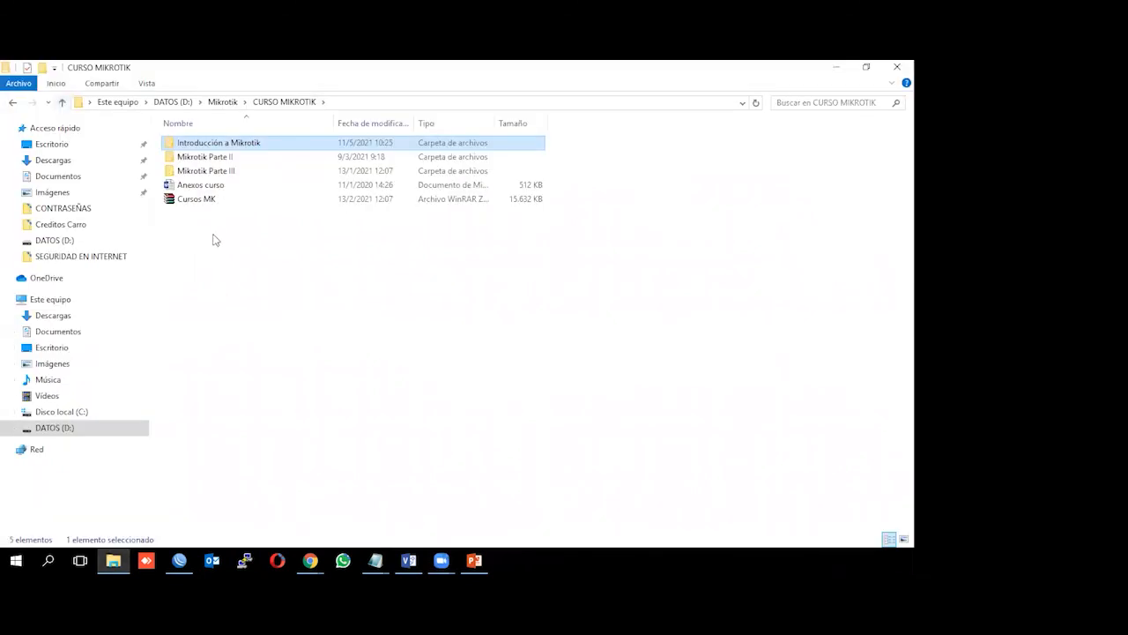
double_click(241, 143)
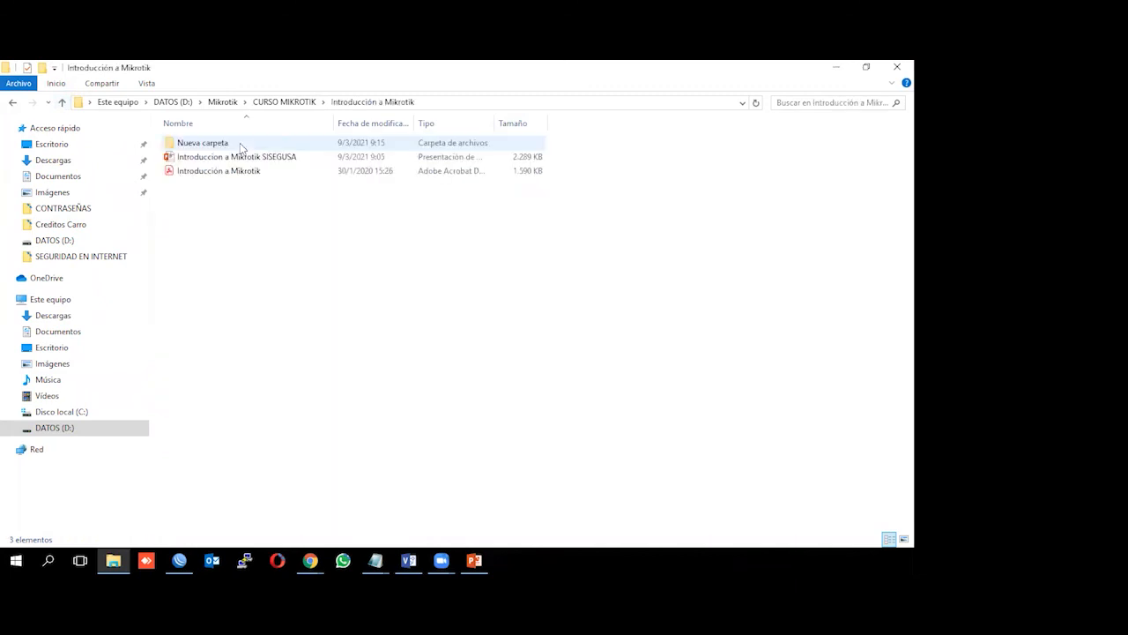
click(61, 102)
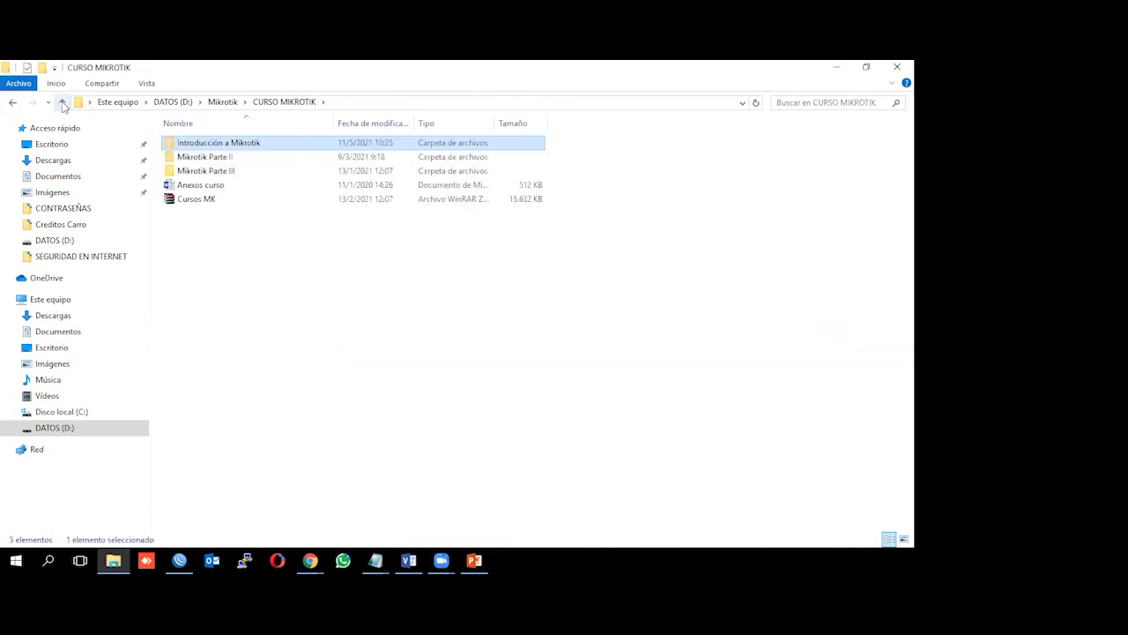
click(183, 157)
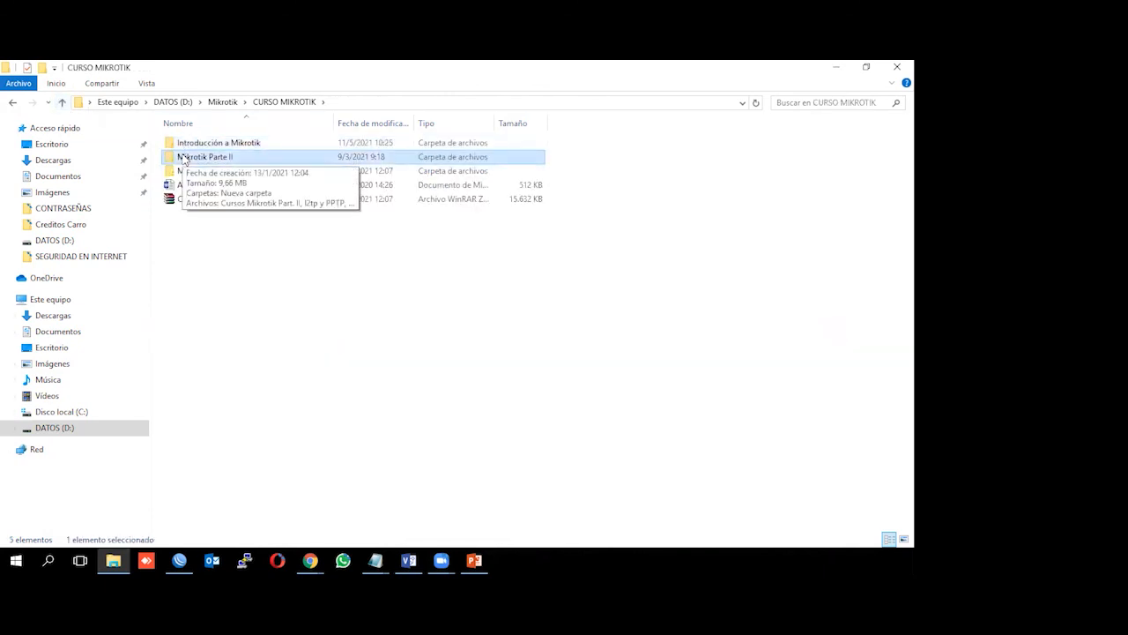
Step: Switch back to the Introduccion a Mikrotik SISEGUSA presentation and review its slides from the end back towards the start
click(474, 561)
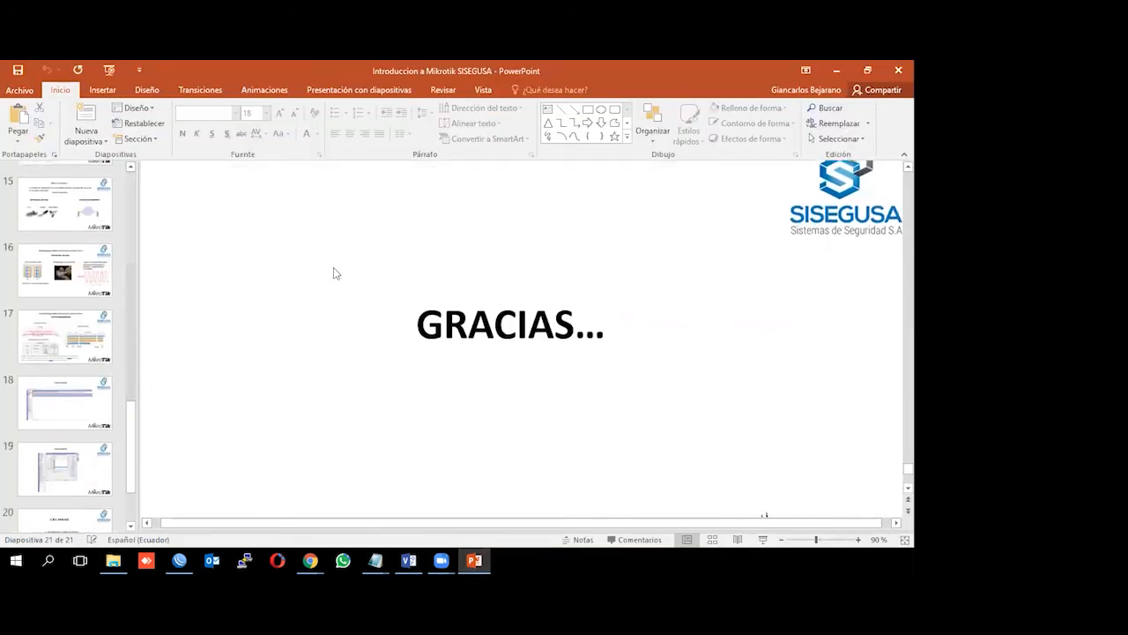
scroll(313, 294, up, 3)
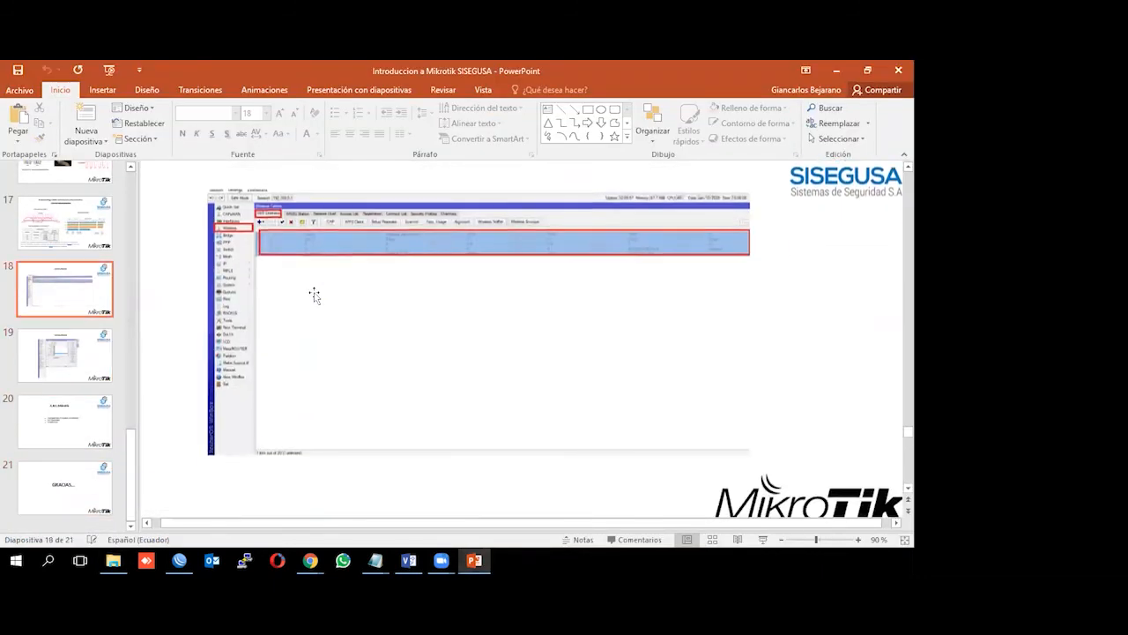
scroll(313, 294, up, 5)
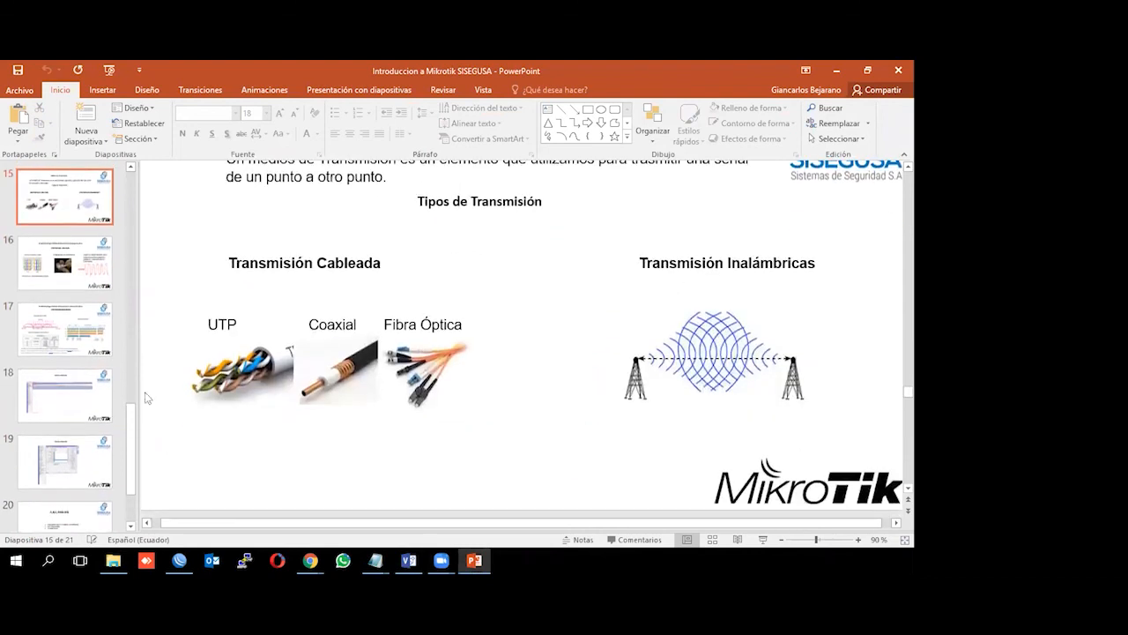
drag(132, 430, 126, 175)
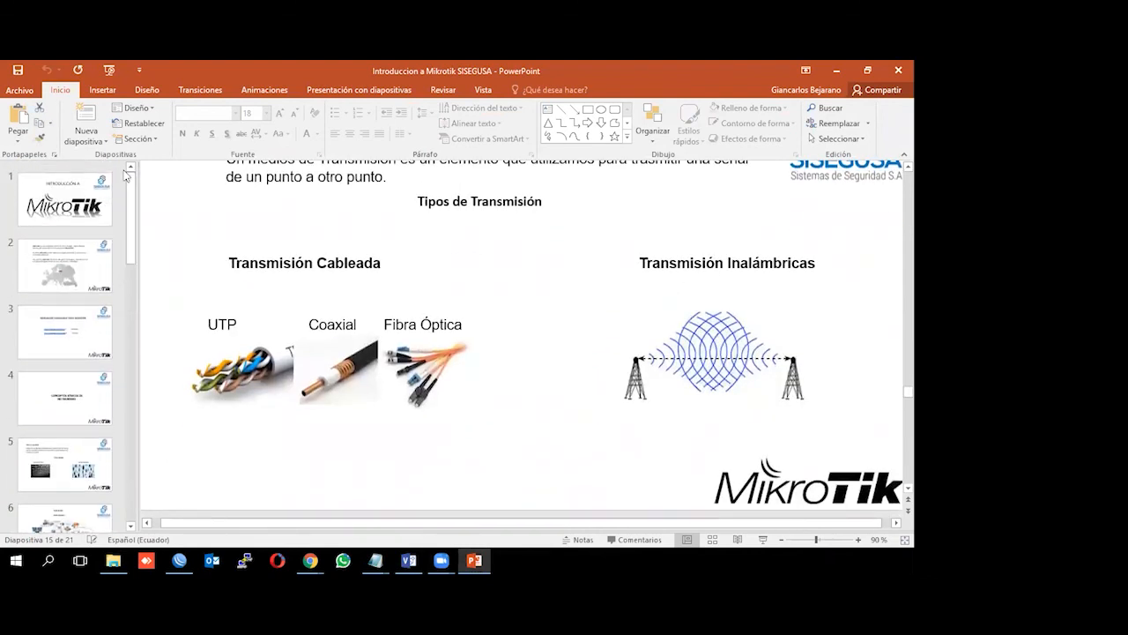
Step: Minimize the presentation, open the Mikrotik PARTE II presentation from the Mikrotik Parte II folder and show its slide 2
click(833, 71)
double_click(224, 162)
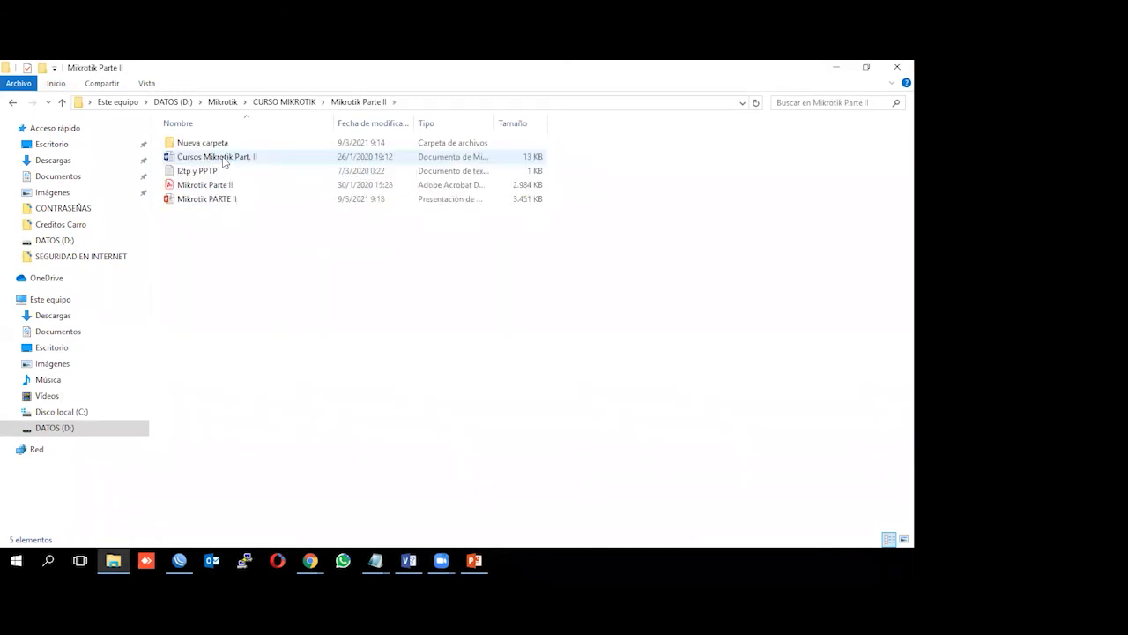
double_click(189, 199)
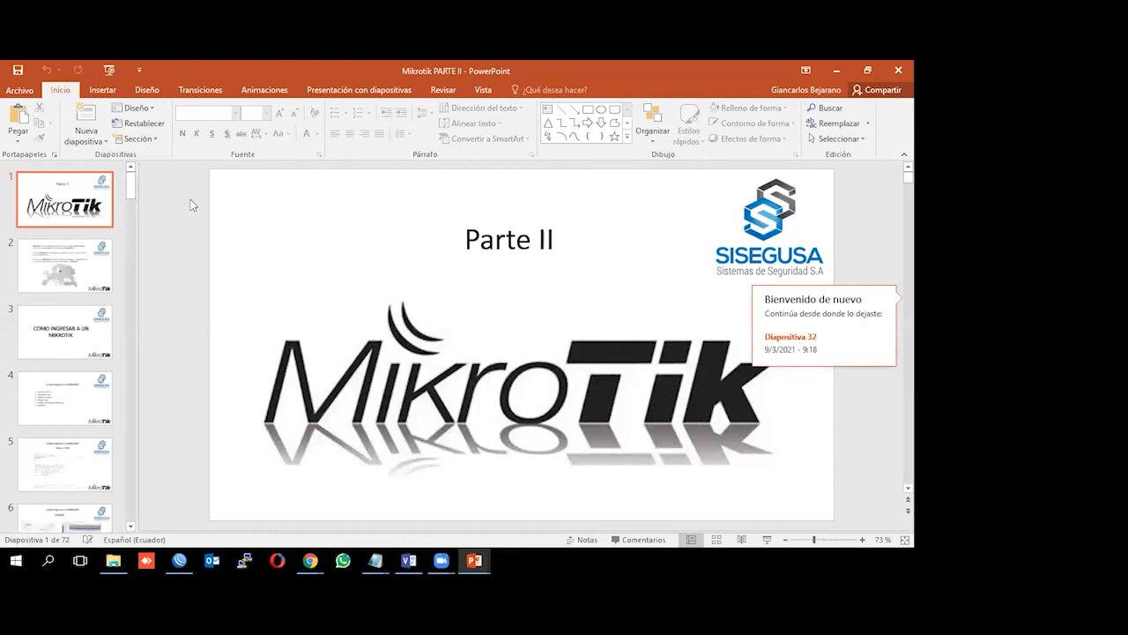
click(68, 277)
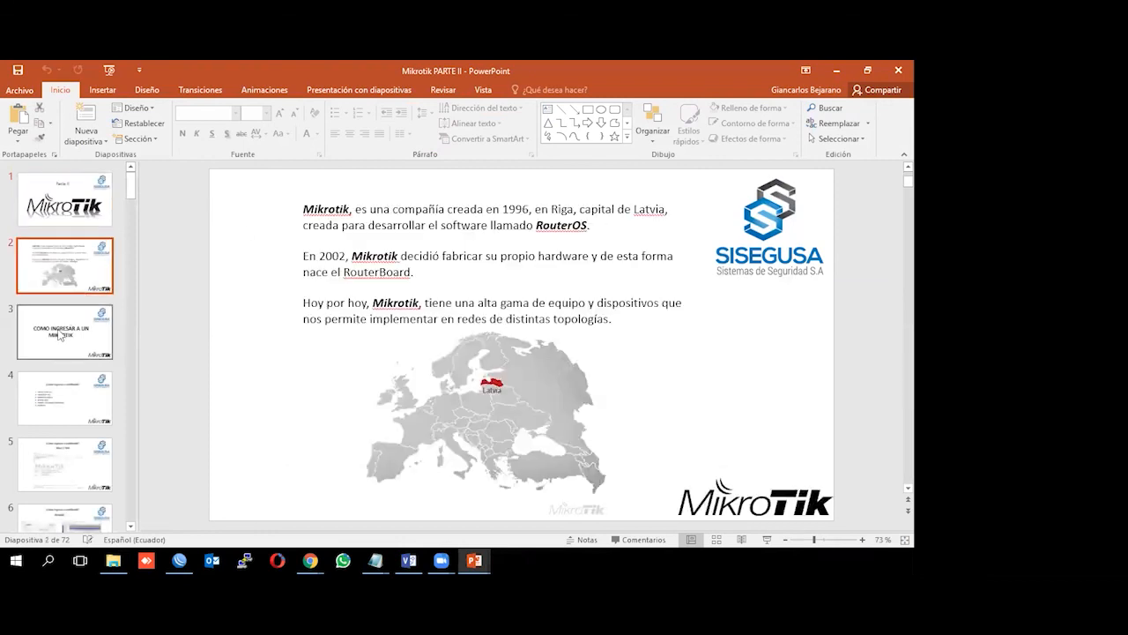